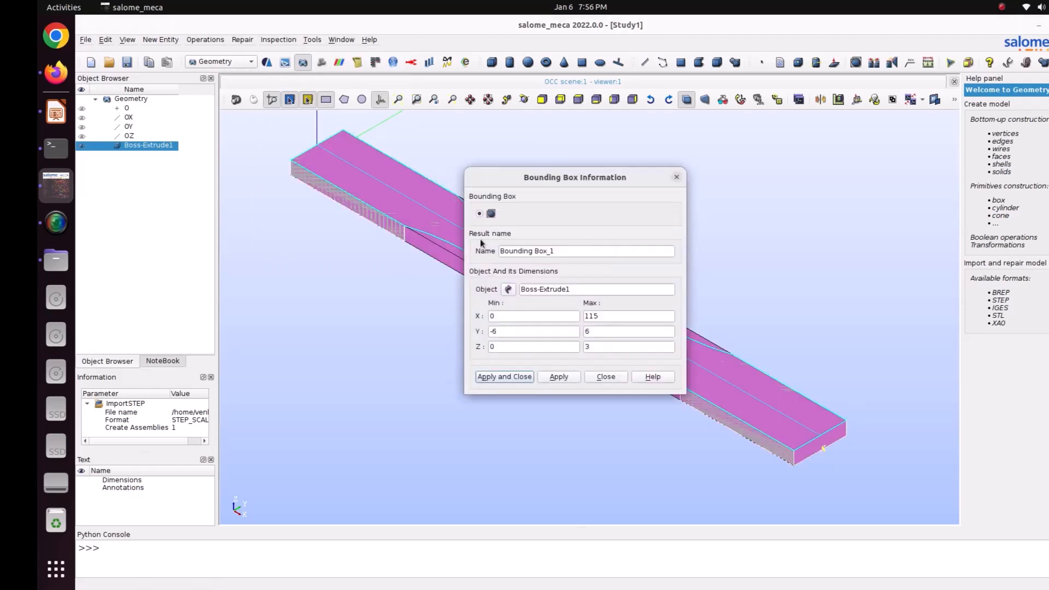
- Close the bounding box information and create a face group named Fix on Boss-Extrude1 from the end face at the origin
click(602, 379)
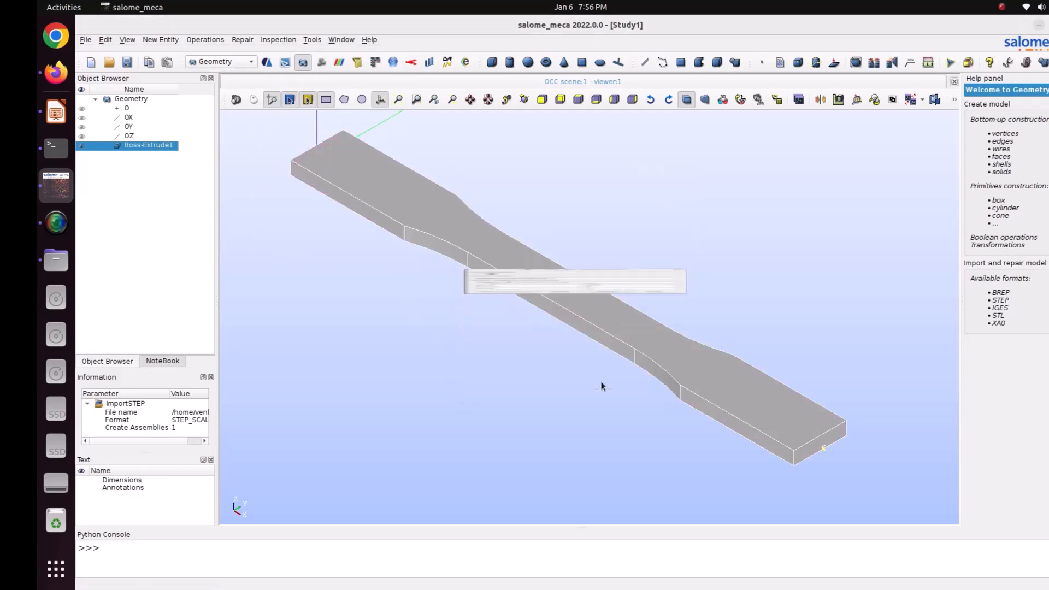
right_click(136, 151)
click(175, 176)
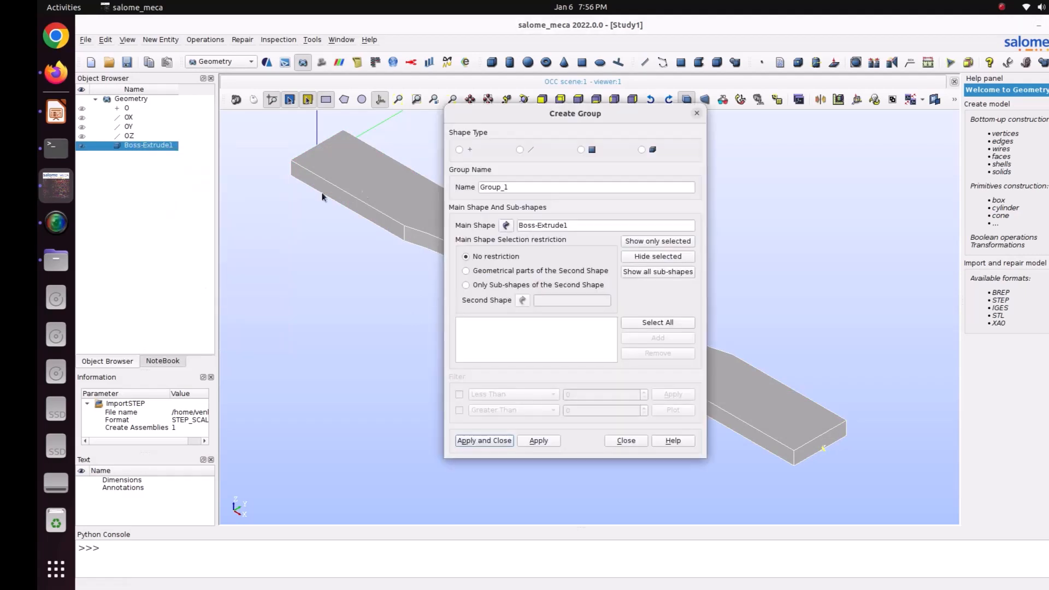
click(580, 149)
drag(603, 118, 204, 91)
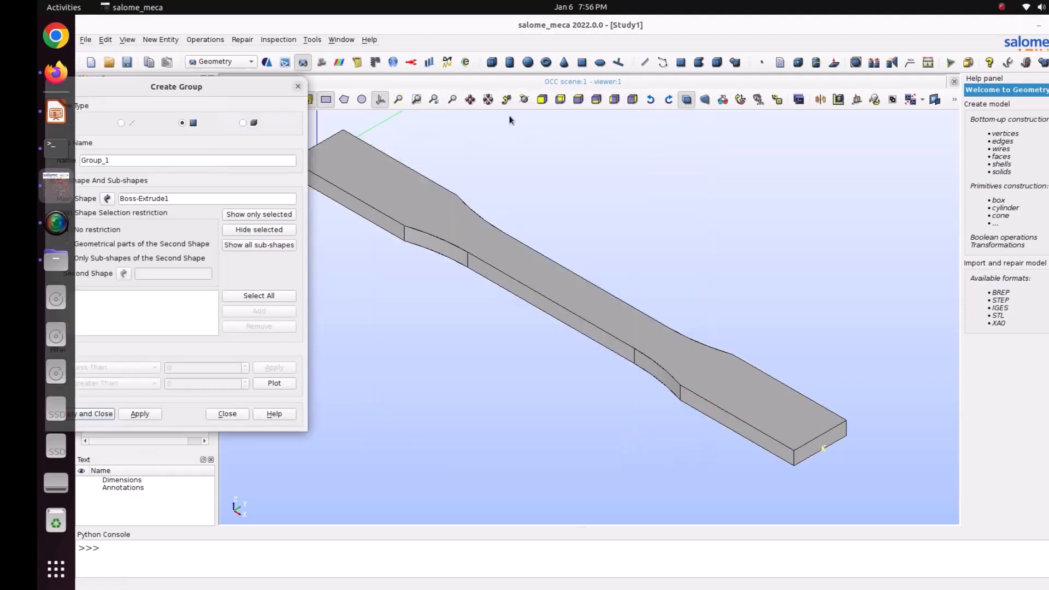
click(524, 99)
drag(571, 183, 847, 231)
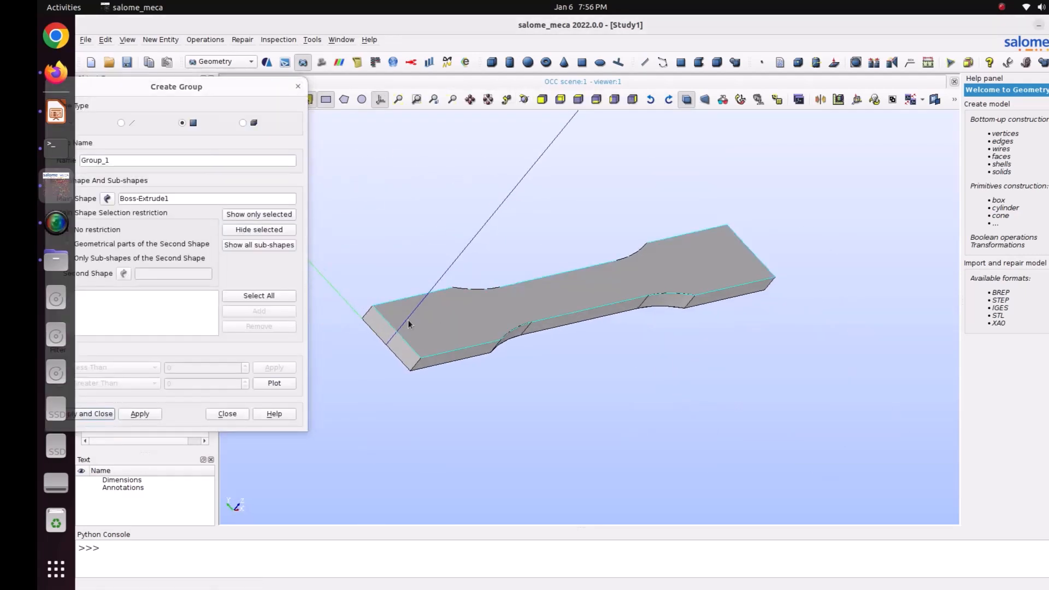
click(390, 329)
click(260, 311)
drag(209, 83, 262, 93)
double_click(176, 171)
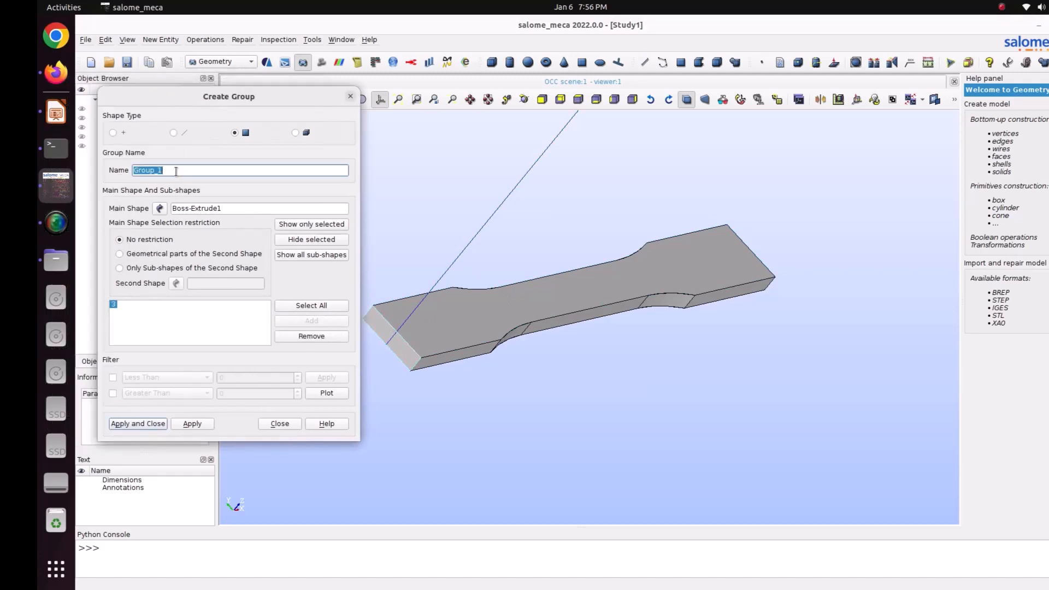
text(Fix)
click(207, 425)
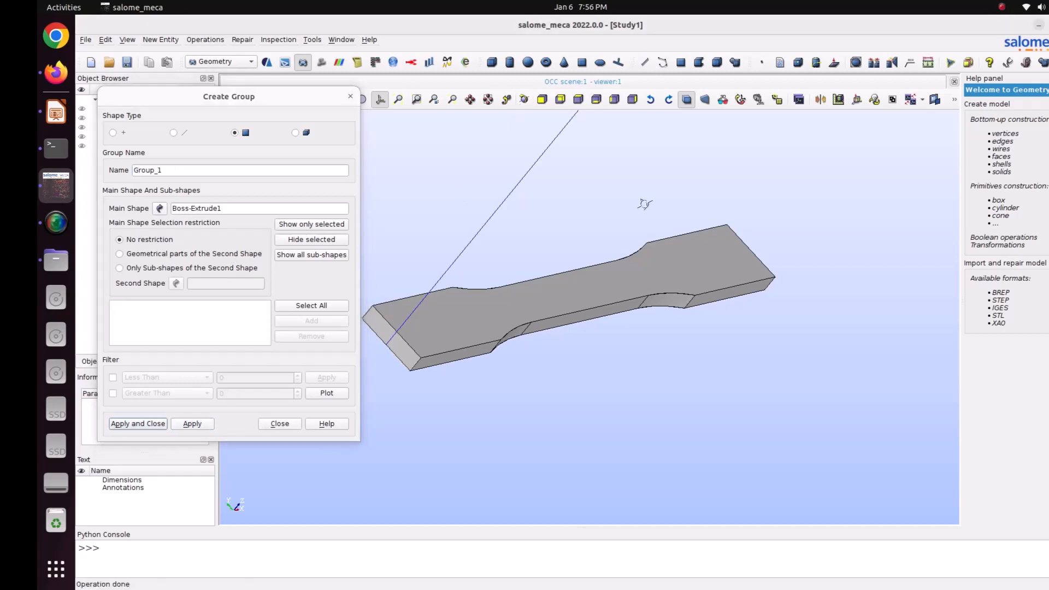
- Create a face group named Disp from the end face farthest from the origin, and save the study as Study1
ctrl+right_drag(510, 114, 732, 332)
click(779, 317)
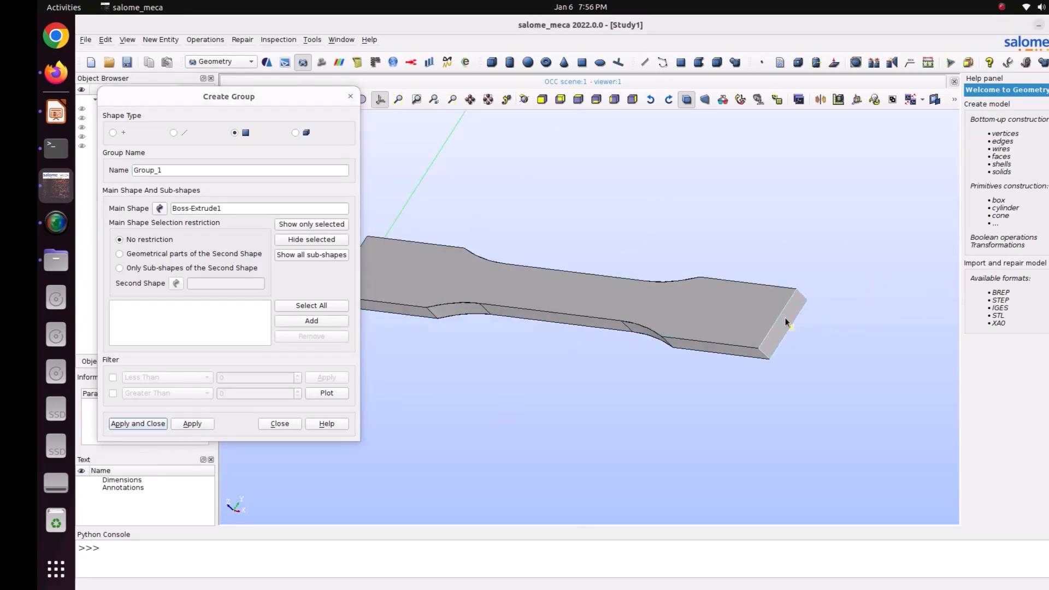
click(315, 322)
double_click(165, 171)
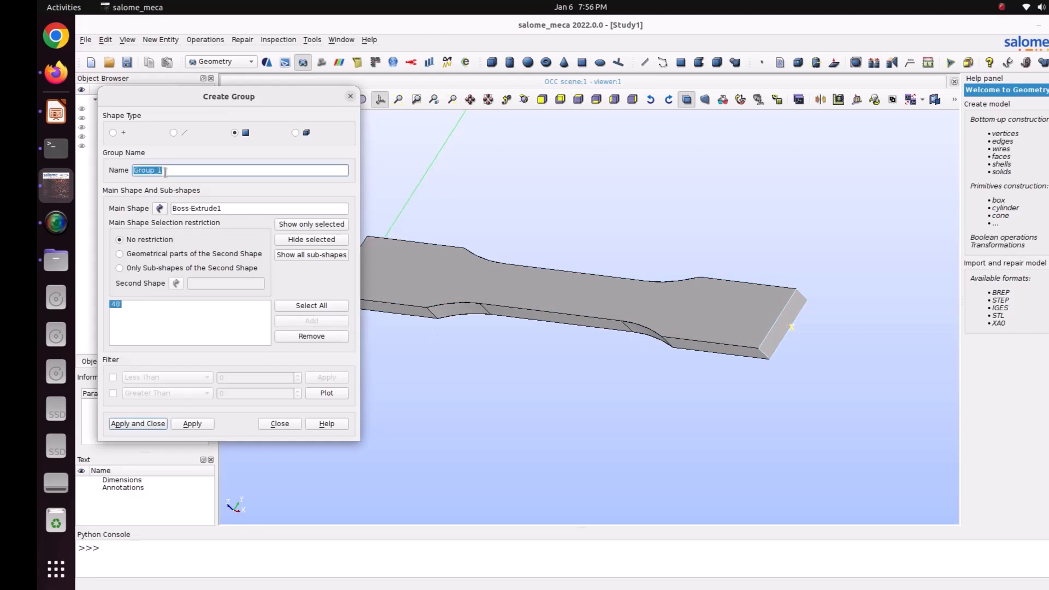
text(Disp)
key(Return)
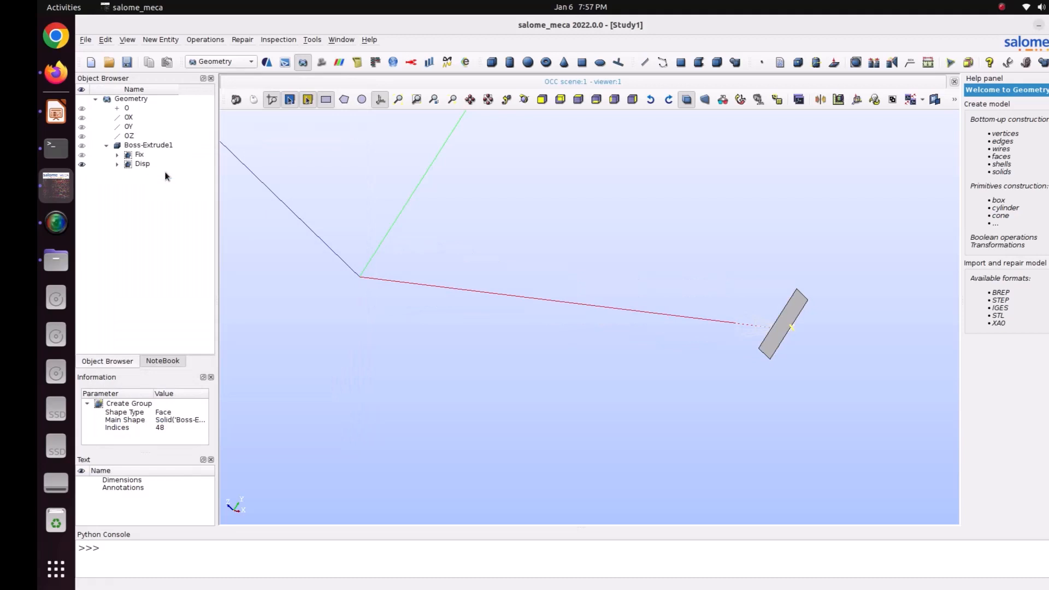
key(ctrl+s)
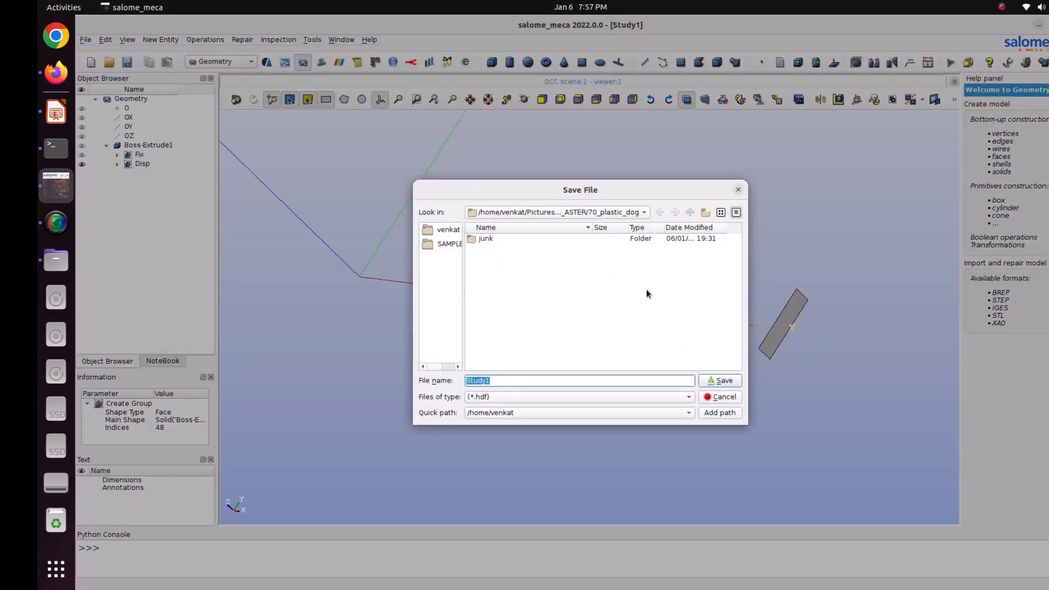
click(712, 380)
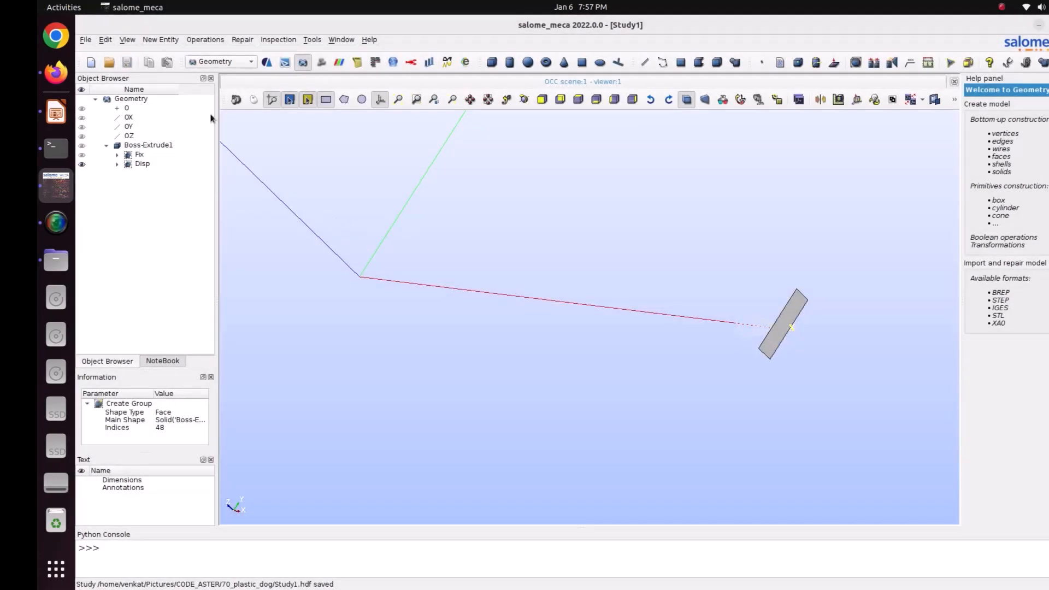
- Switch to the Mesh module and set up a mesh on Boss-Extrude1 with the NETGEN 1D-2D-3D algorithm
click(216, 62)
key(Escape)
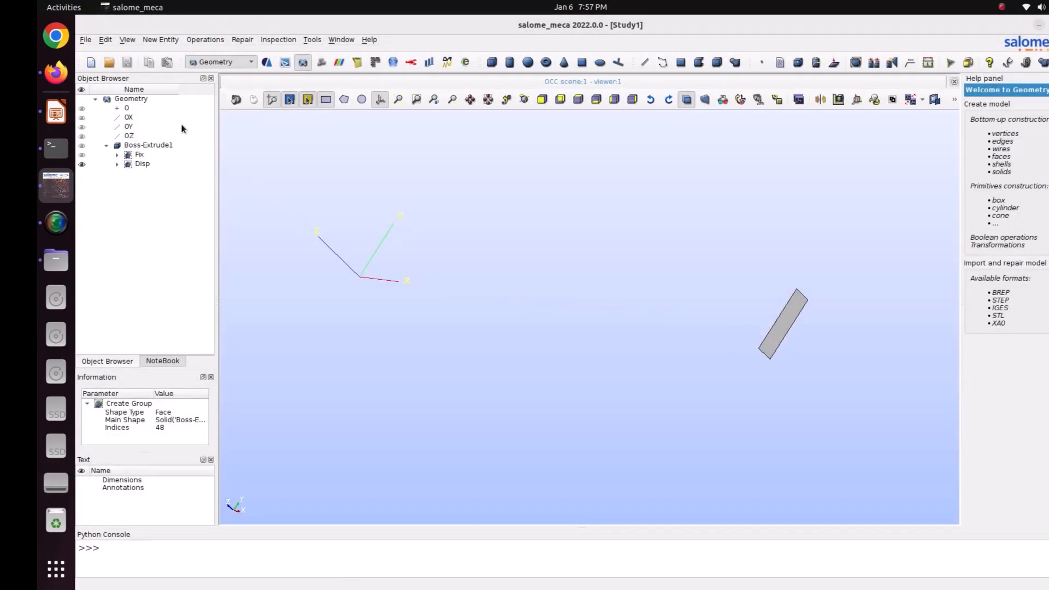
click(144, 210)
click(151, 39)
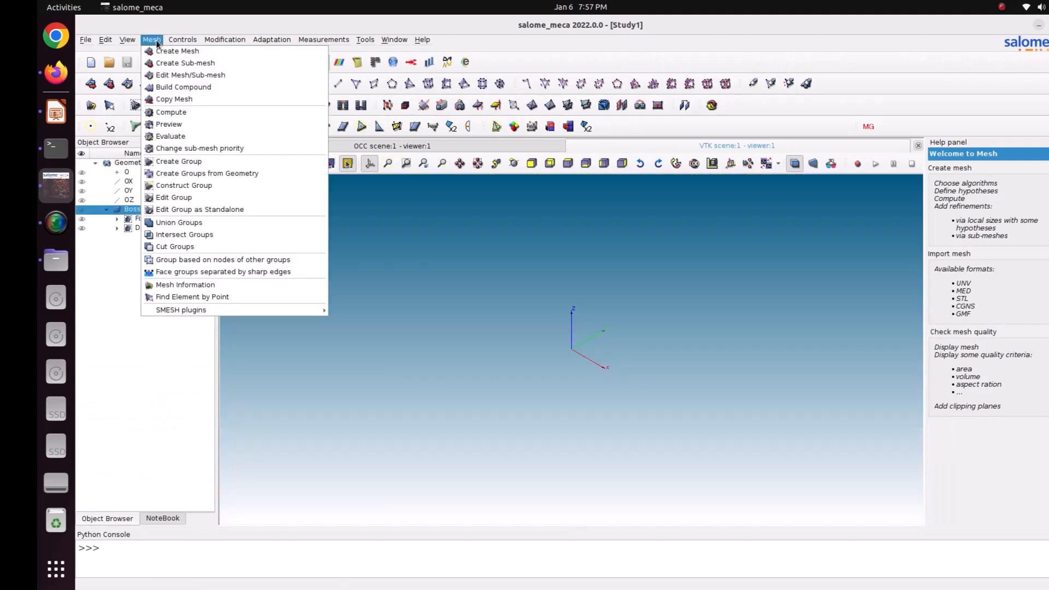
click(169, 48)
click(573, 273)
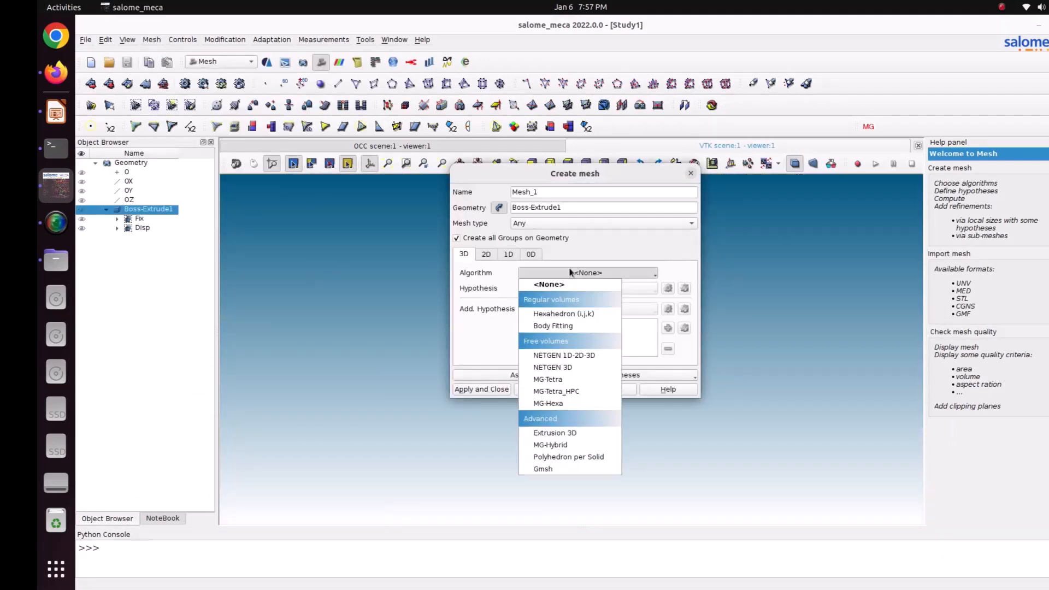
click(571, 356)
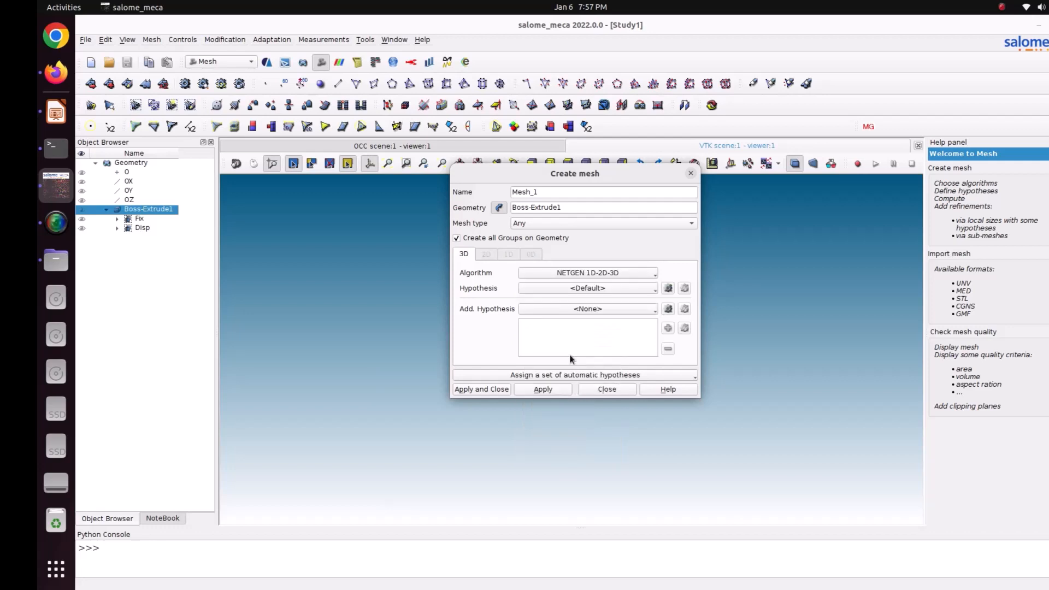
- Assign a NETGEN 3D Simple Parameters hypothesis with a local length of 1 and create the mesh definition
click(667, 290)
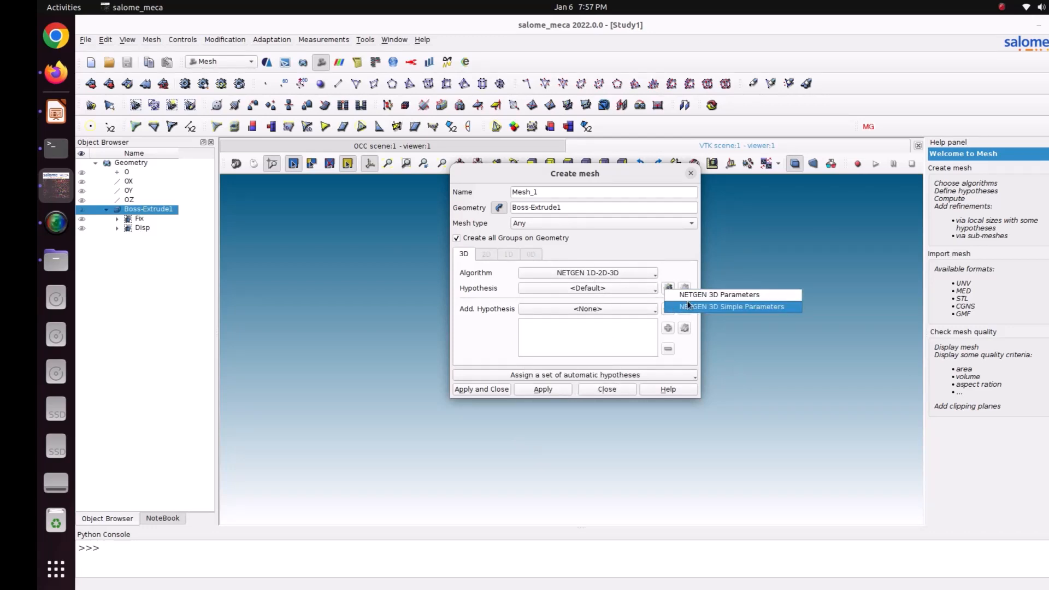
click(694, 307)
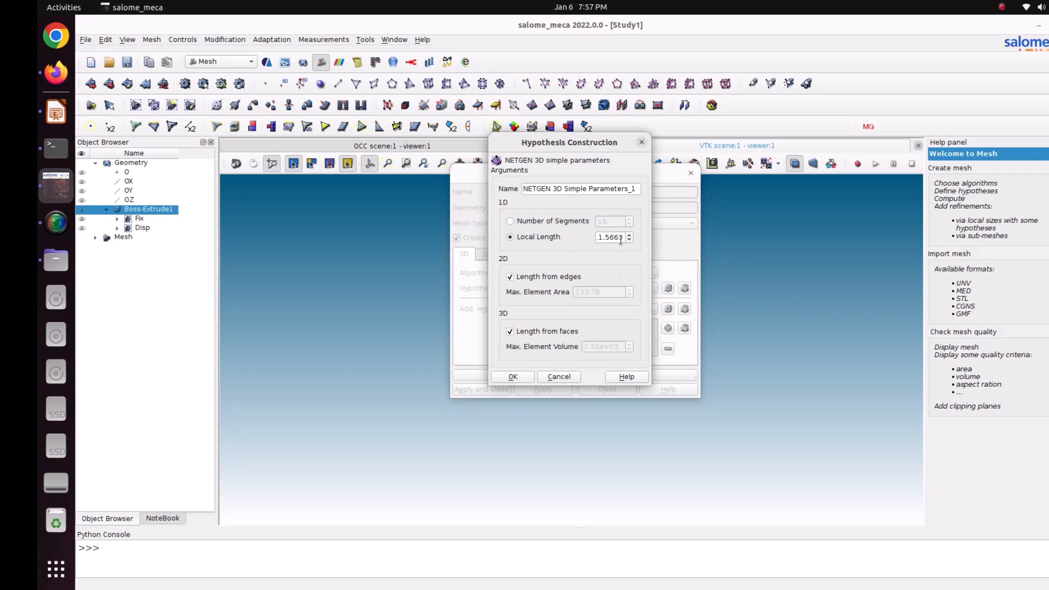
drag(621, 239, 586, 232)
text(1)
click(506, 381)
click(481, 389)
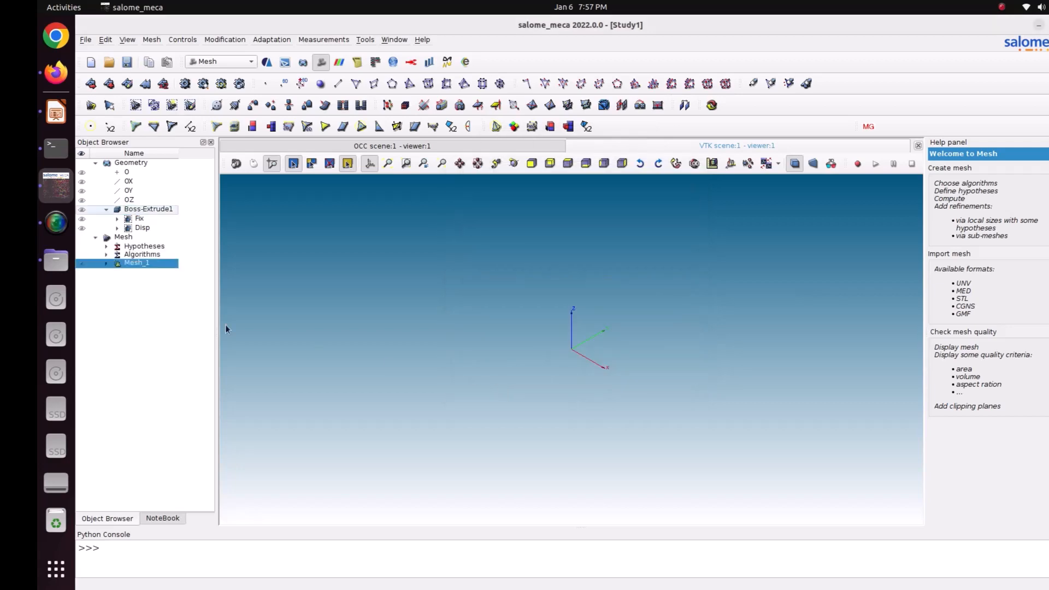
- Compute Mesh_1, then inspect the element pattern and expand its groups of faces
right_click(130, 268)
click(225, 322)
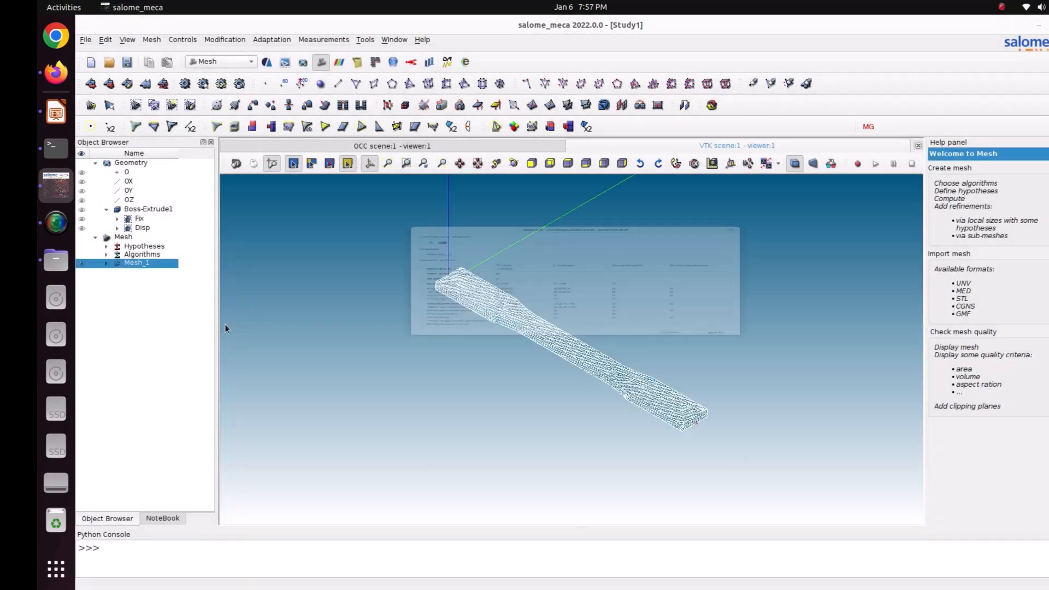
click(670, 443)
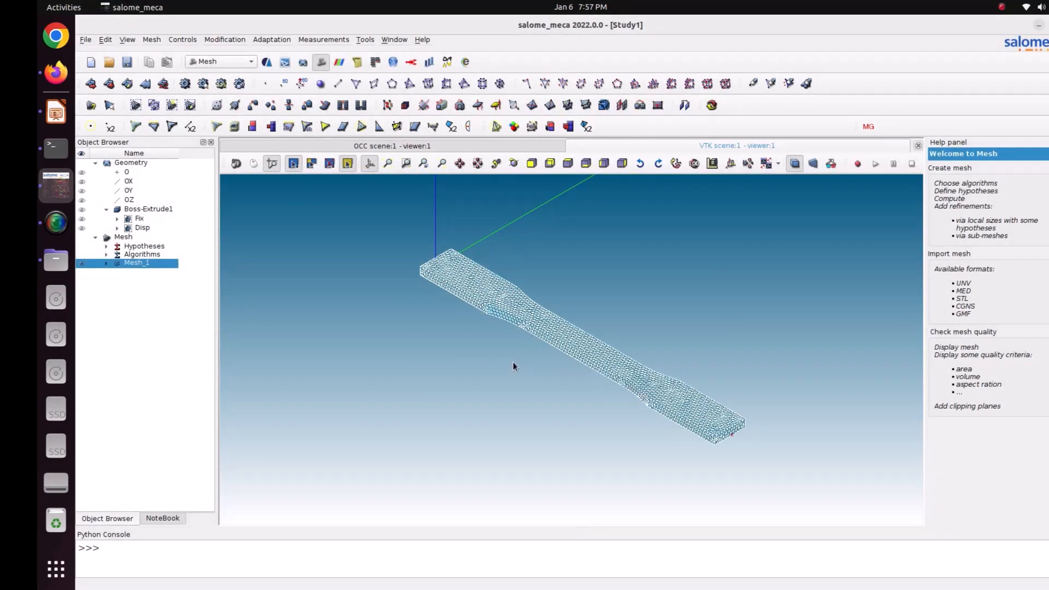
scroll(513, 365, up, 3)
scroll(513, 362, up, 3)
scroll(544, 294, up, 4)
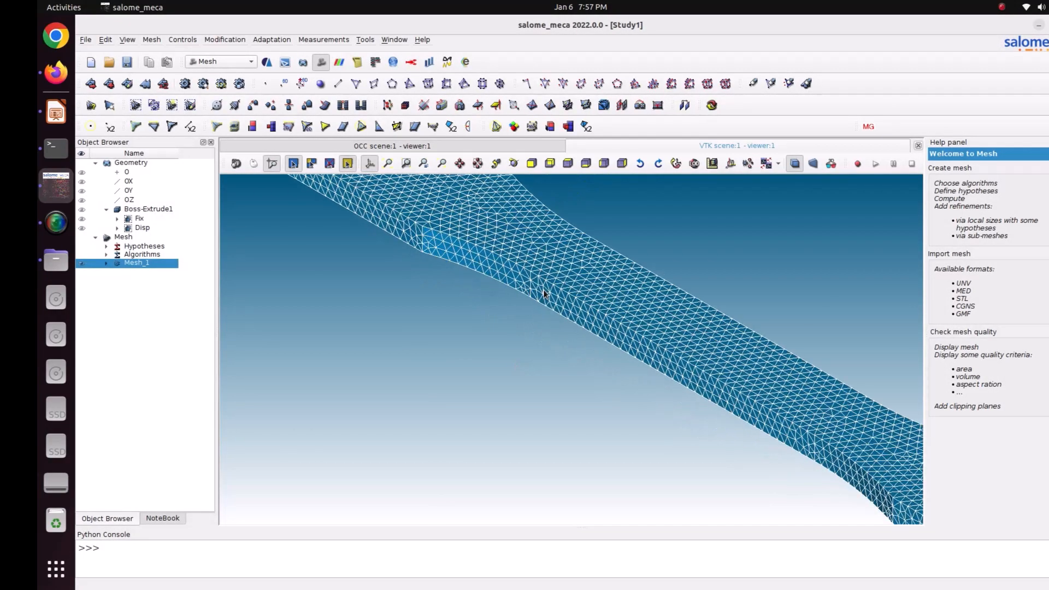
scroll(544, 294, down, 3)
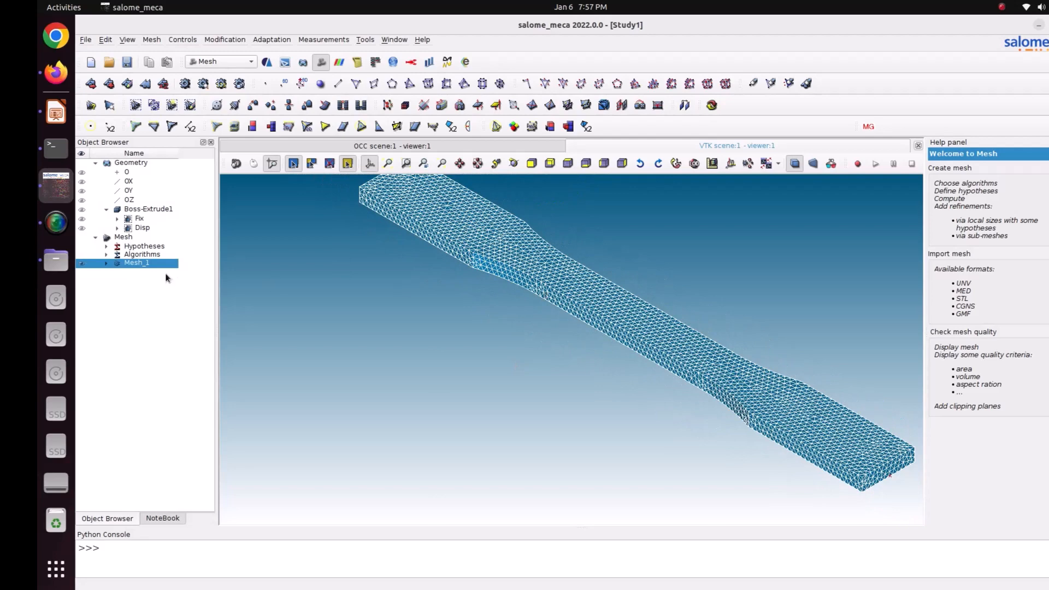
click(107, 263)
click(117, 296)
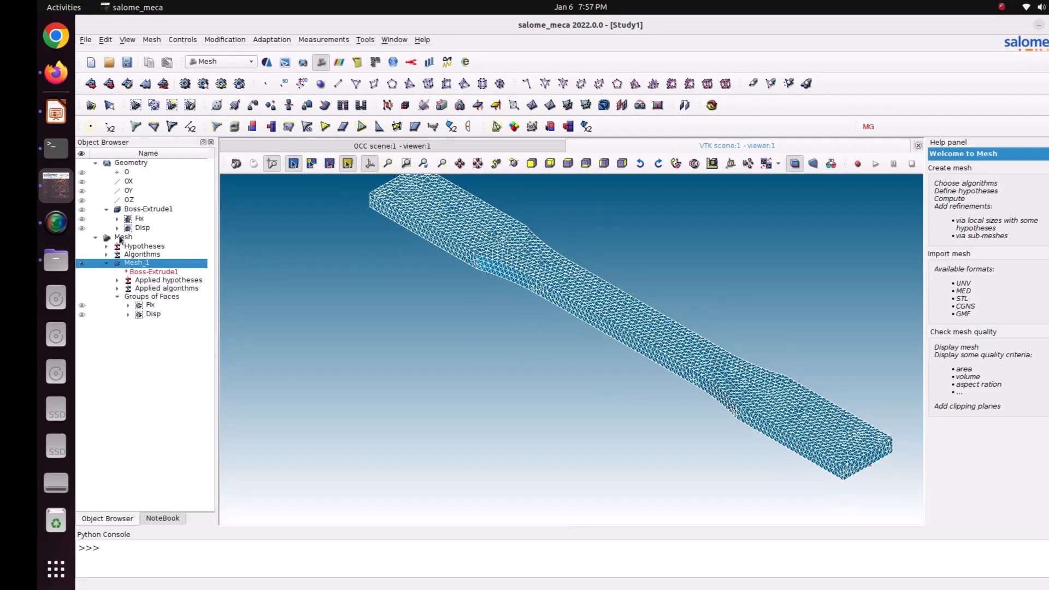
- Save the study and switch to the AsterStudy module using the stable code_aster version
click(126, 62)
click(221, 61)
click(230, 36)
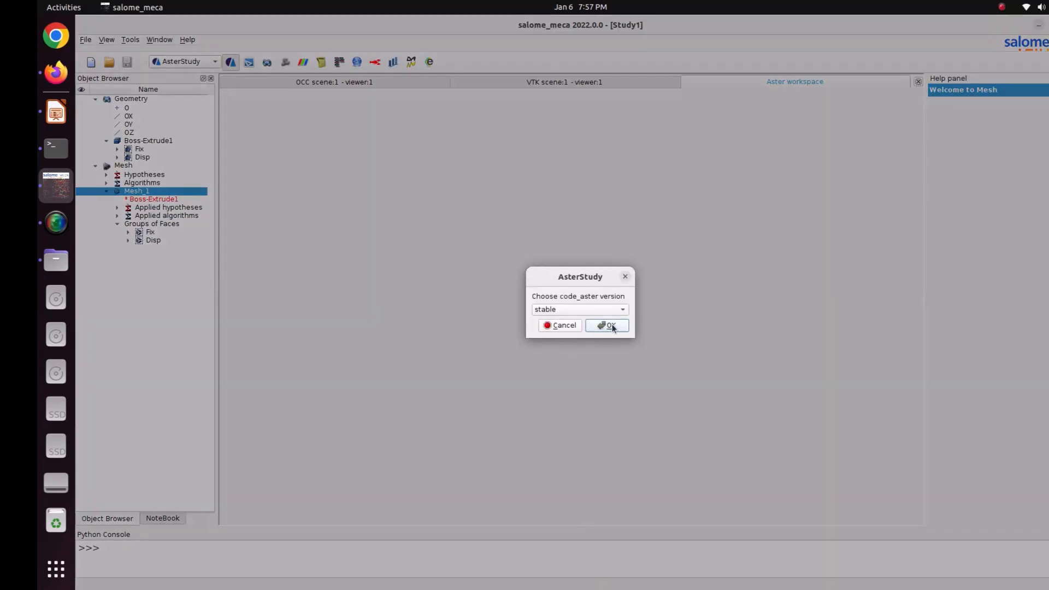
click(610, 326)
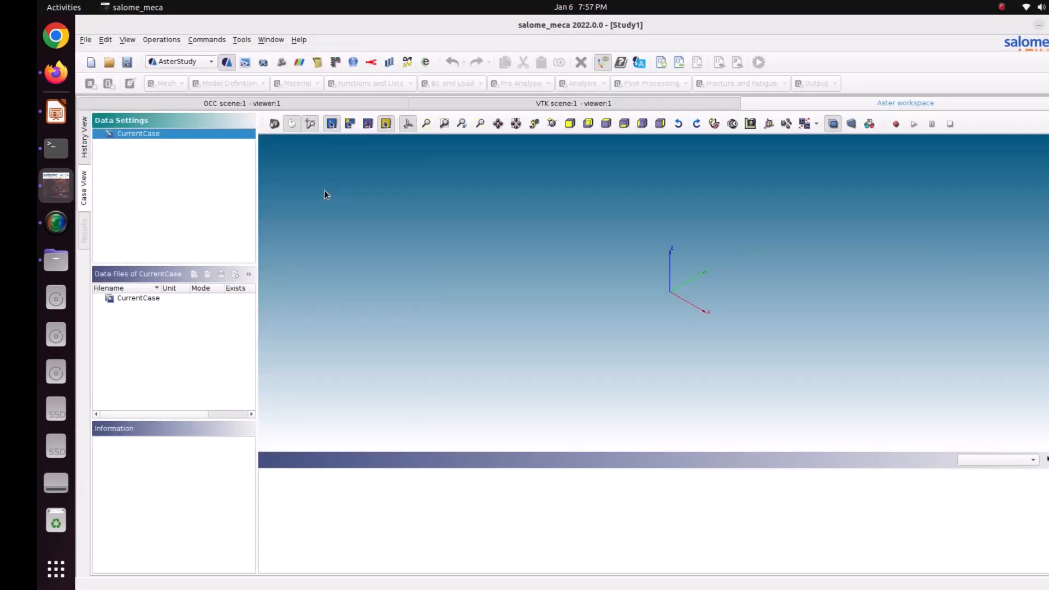
- Add a new stage to CurrentCase
right_click(121, 137)
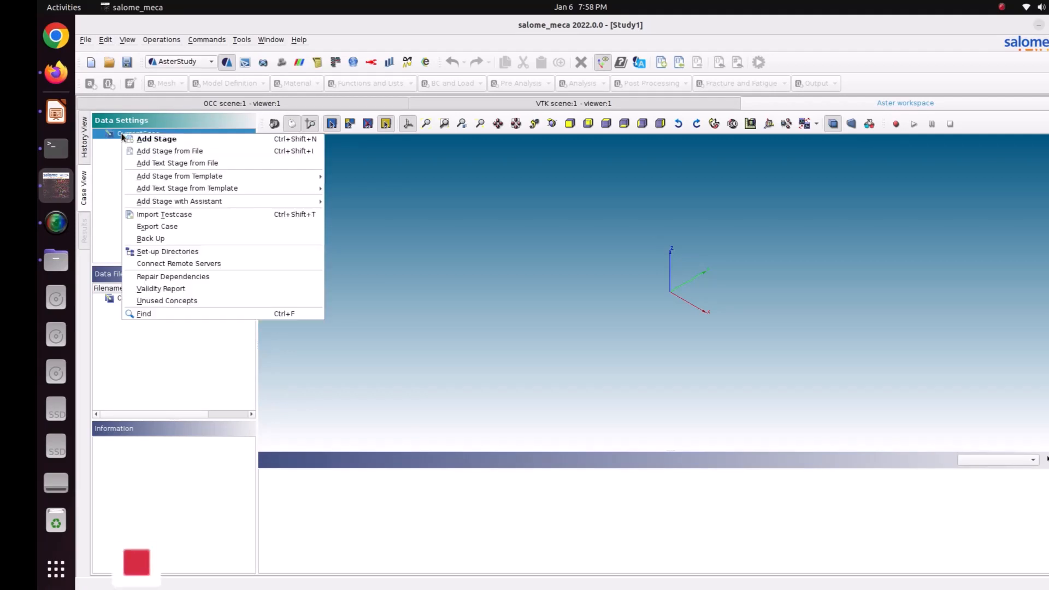
click(143, 142)
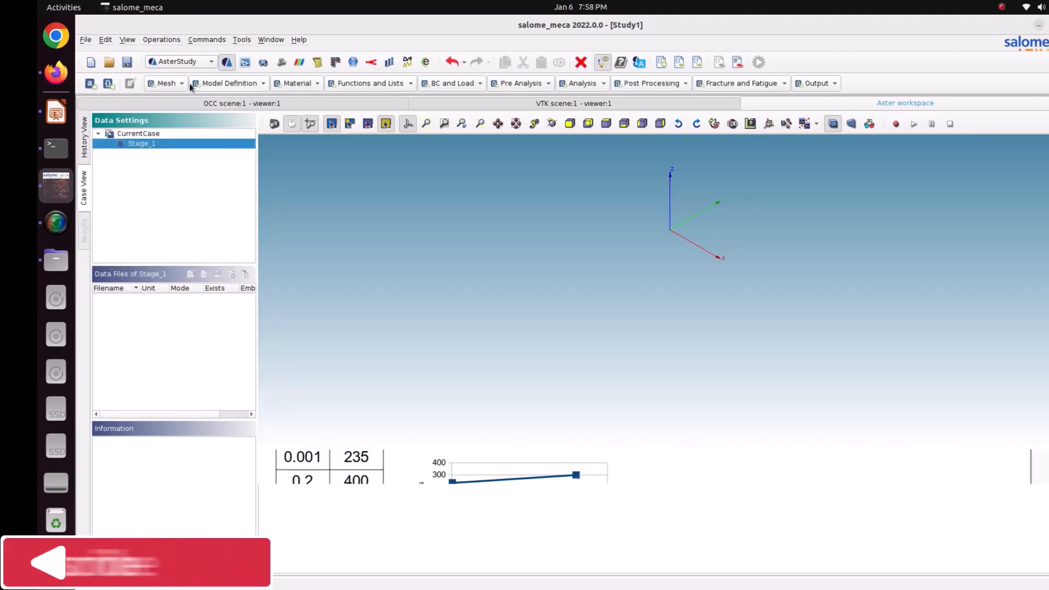
click(166, 83)
click(178, 135)
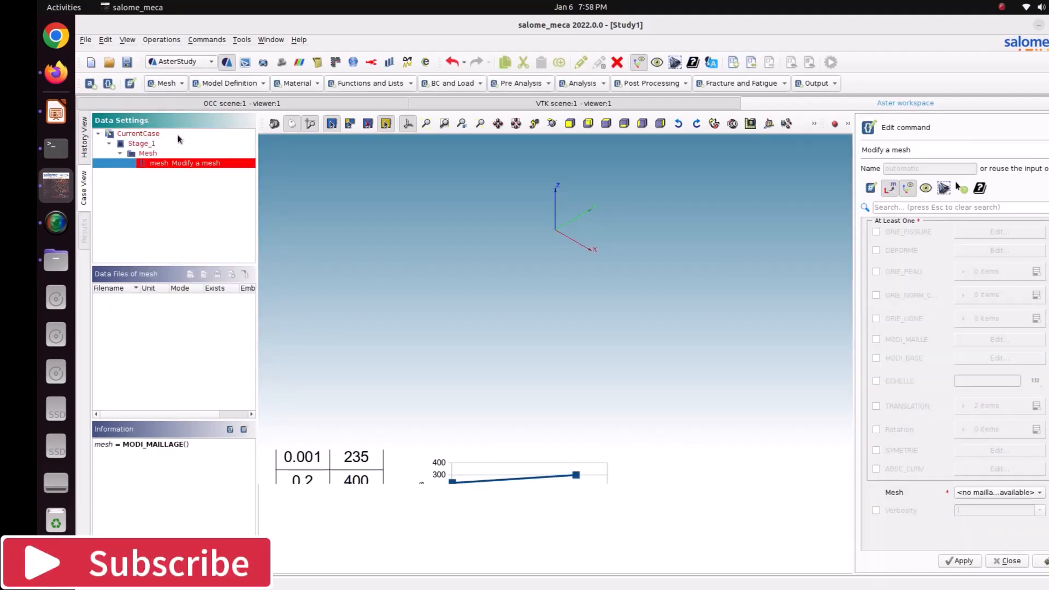
right_click(178, 163)
click(225, 195)
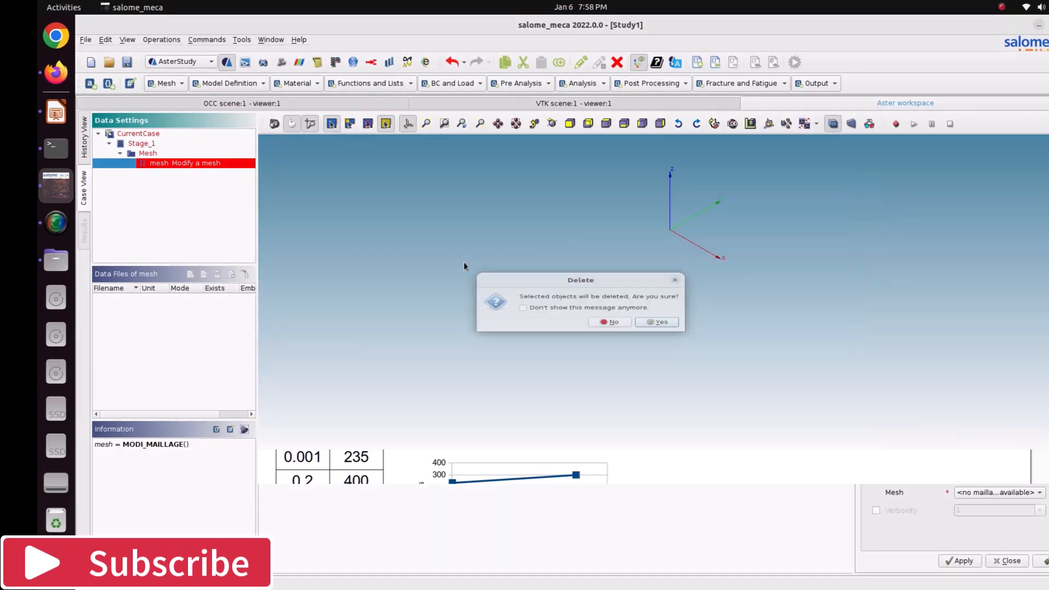
click(658, 328)
- Add a Read a mesh command to Stage_1 with Mesh_1 as the mesh file and Med as the file format
click(151, 143)
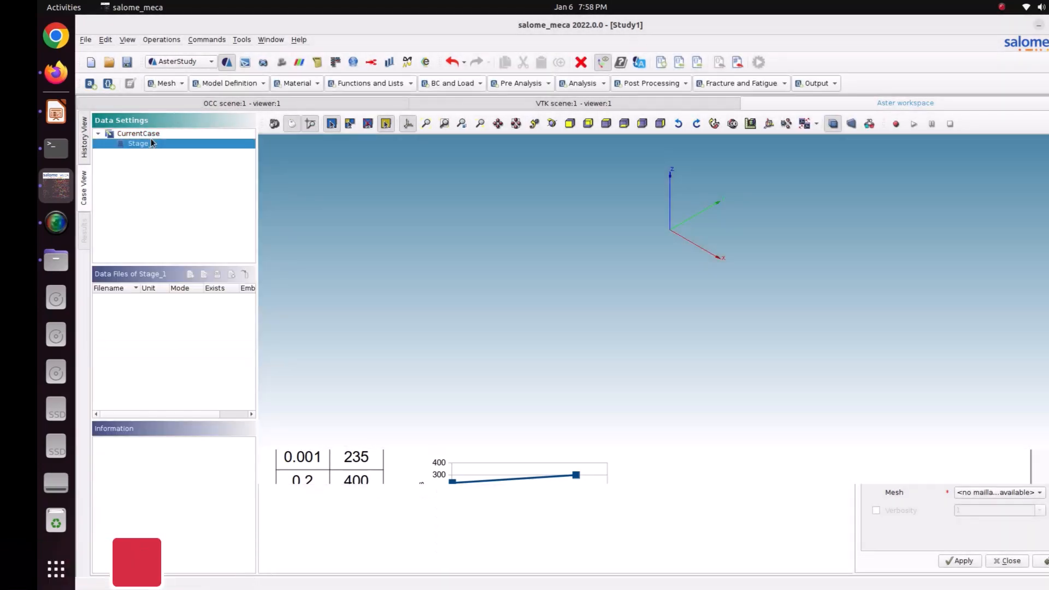
click(167, 83)
click(177, 141)
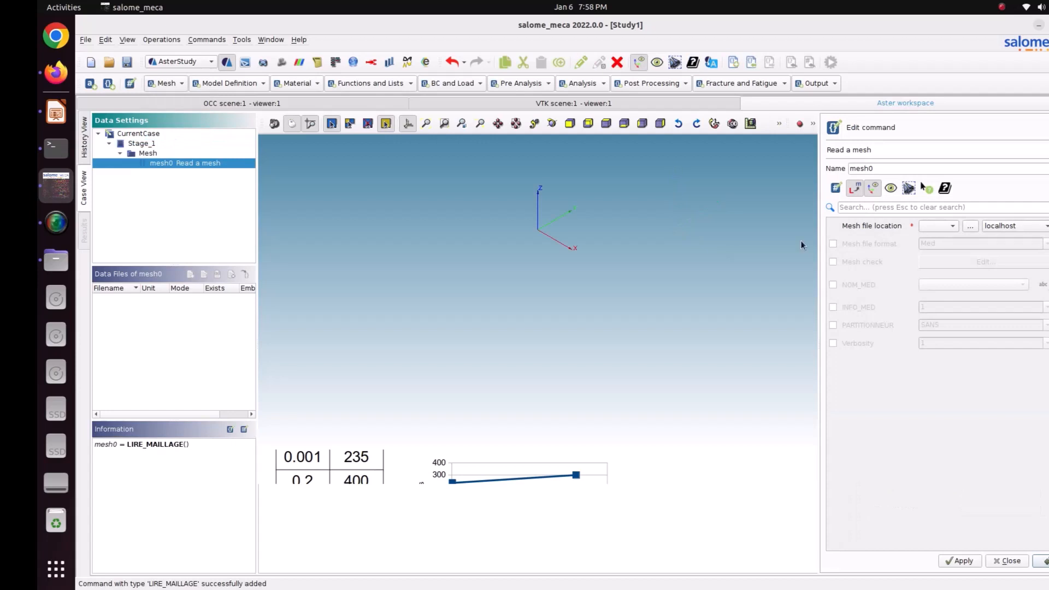
click(938, 226)
click(938, 227)
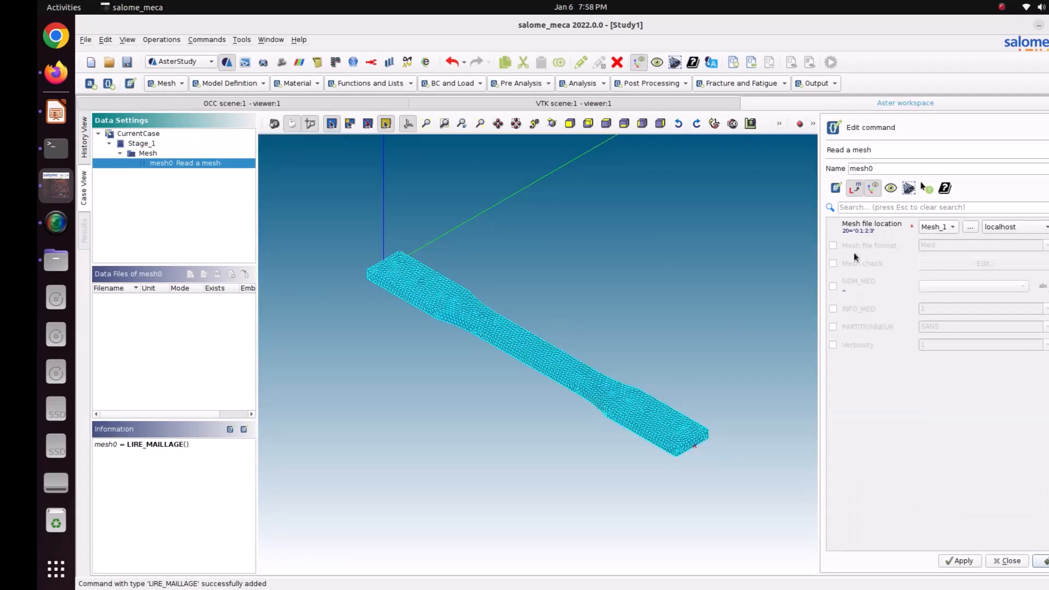
click(854, 247)
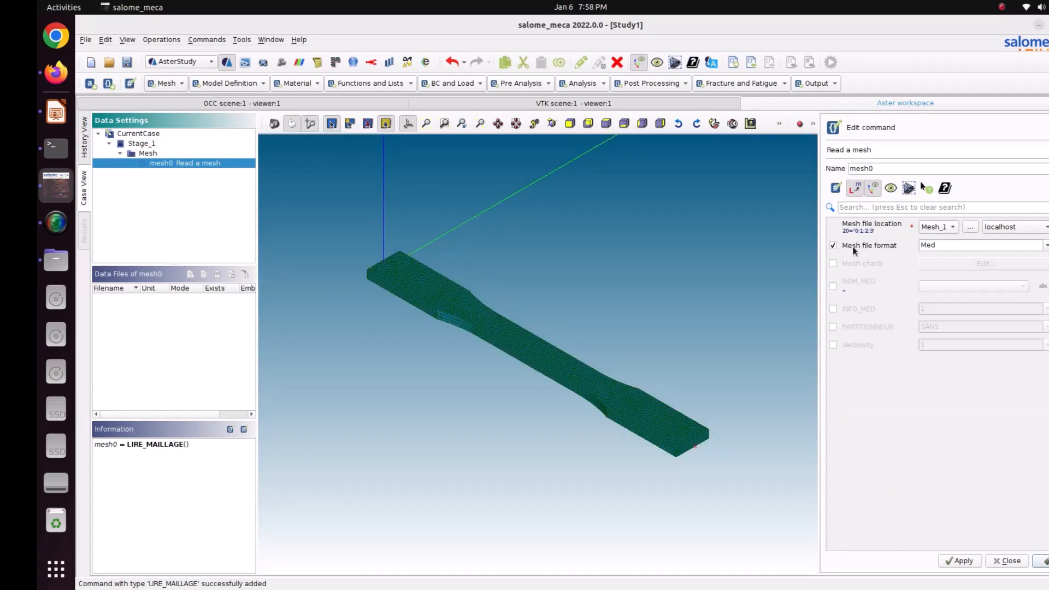
click(962, 563)
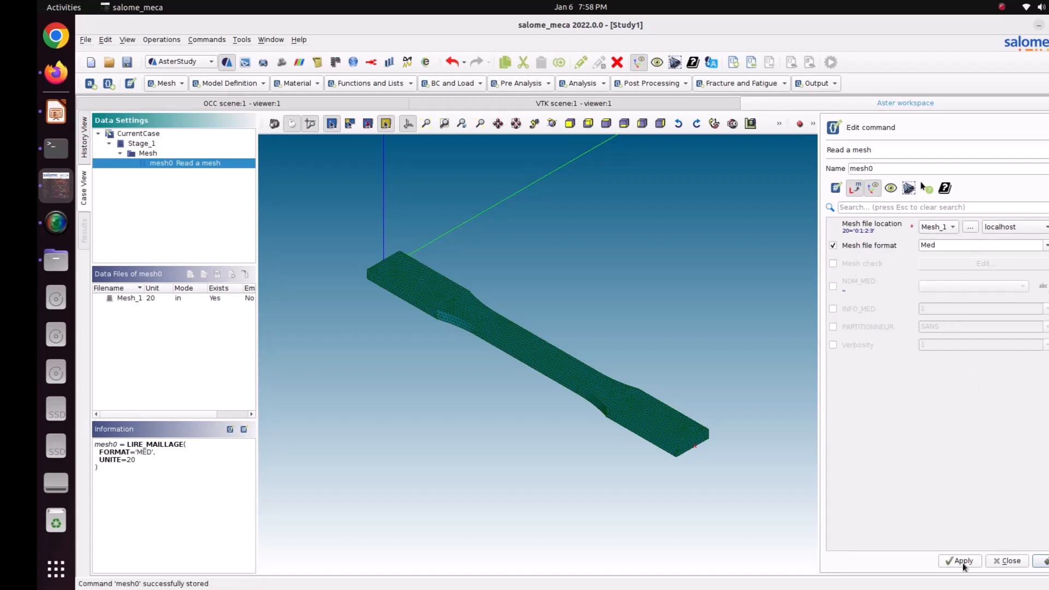
- Add an Assign finite element command to Stage_1 and open a new finite element assignment item in it
click(213, 86)
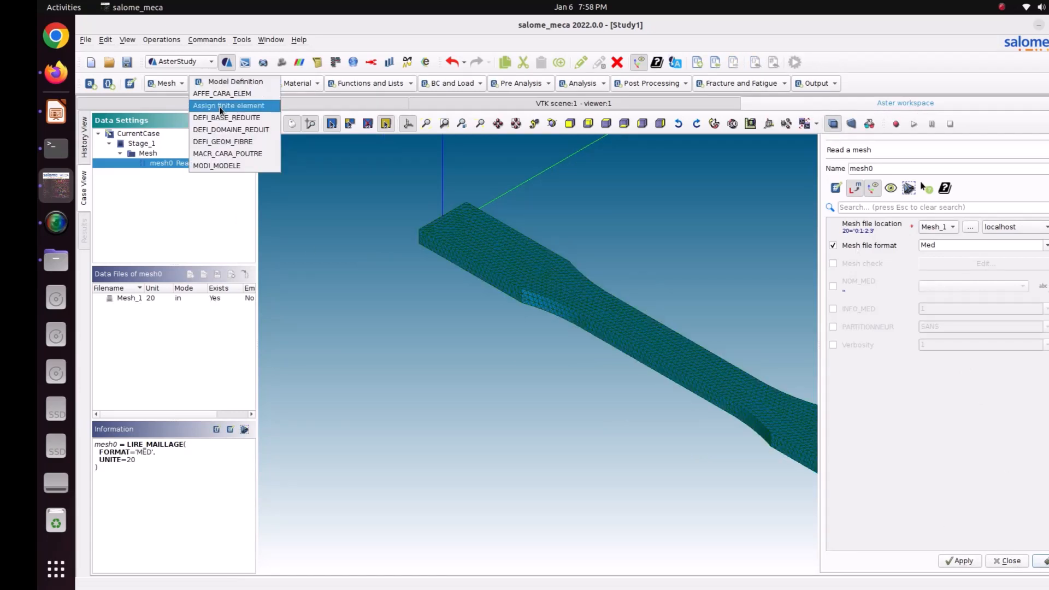
click(222, 107)
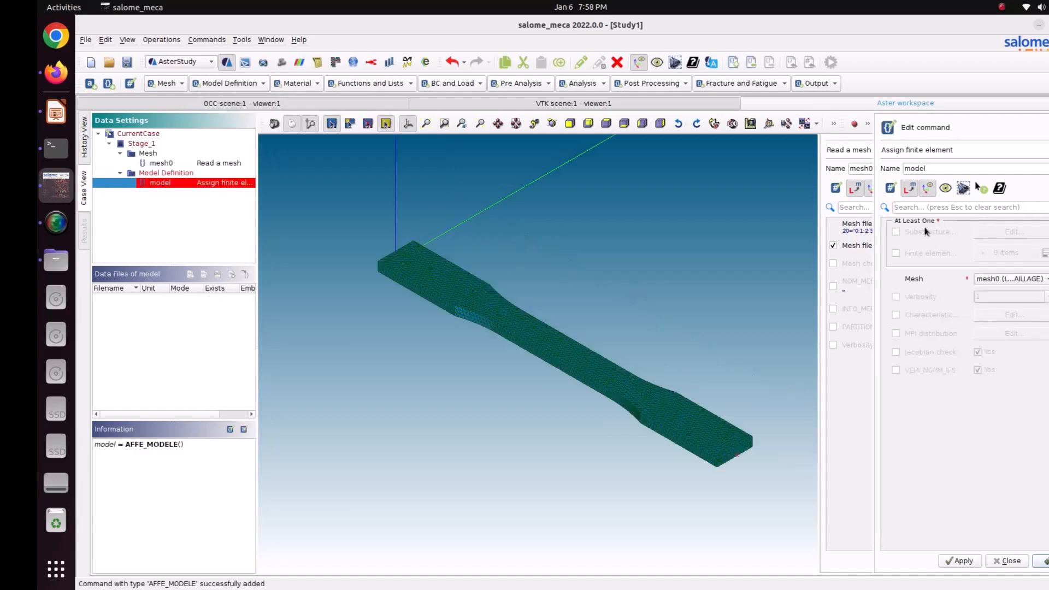
click(922, 253)
click(1045, 253)
click(998, 283)
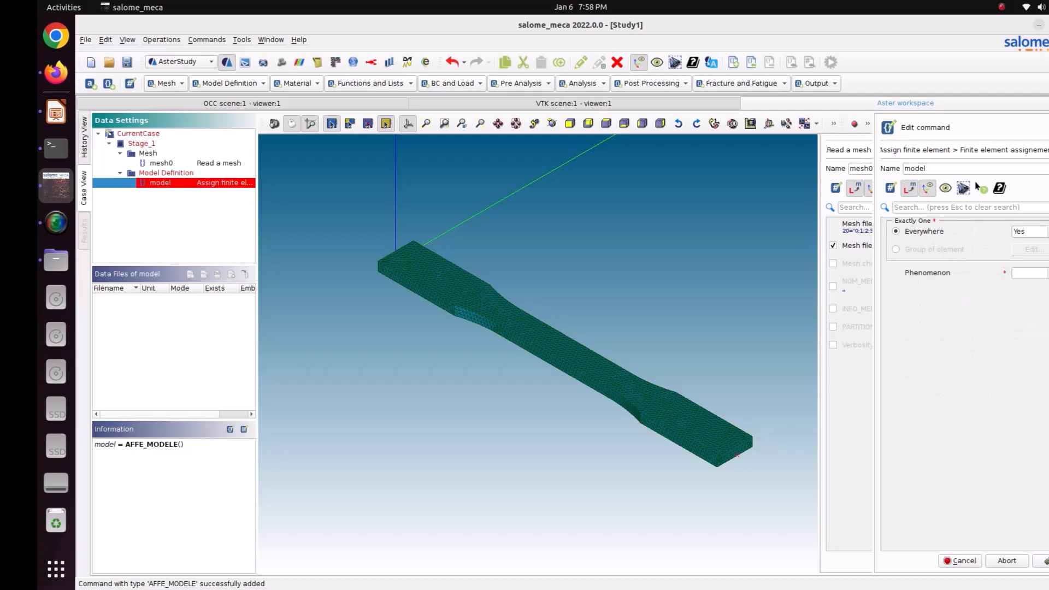
- Assign the Mechanic phenomenon with 3D modelisation everywhere, then apply the finite element command and close the open command editors
click(1030, 274)
click(1028, 288)
click(1027, 290)
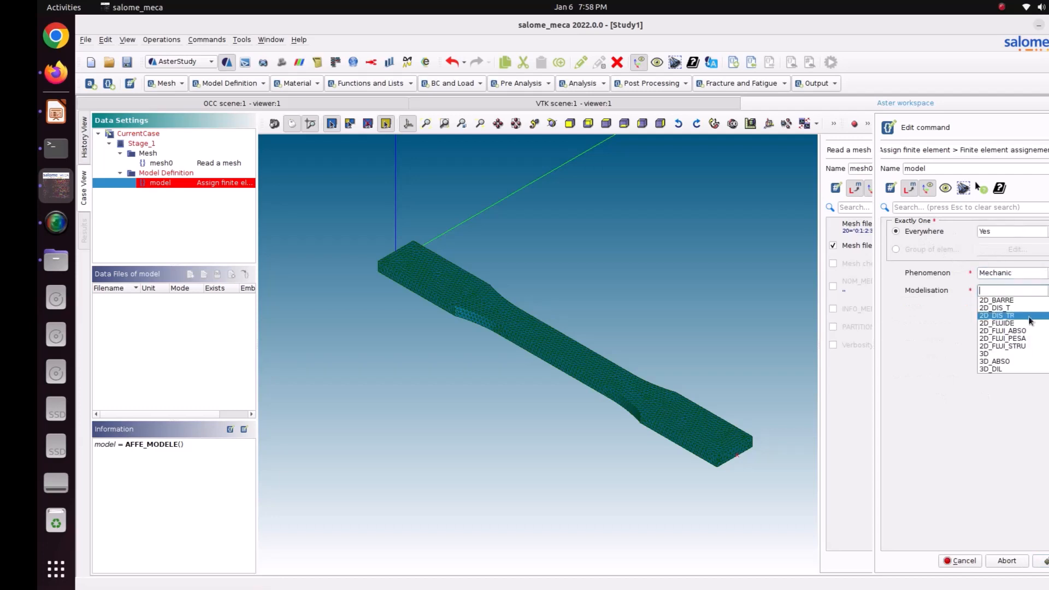
click(1006, 354)
click(1041, 561)
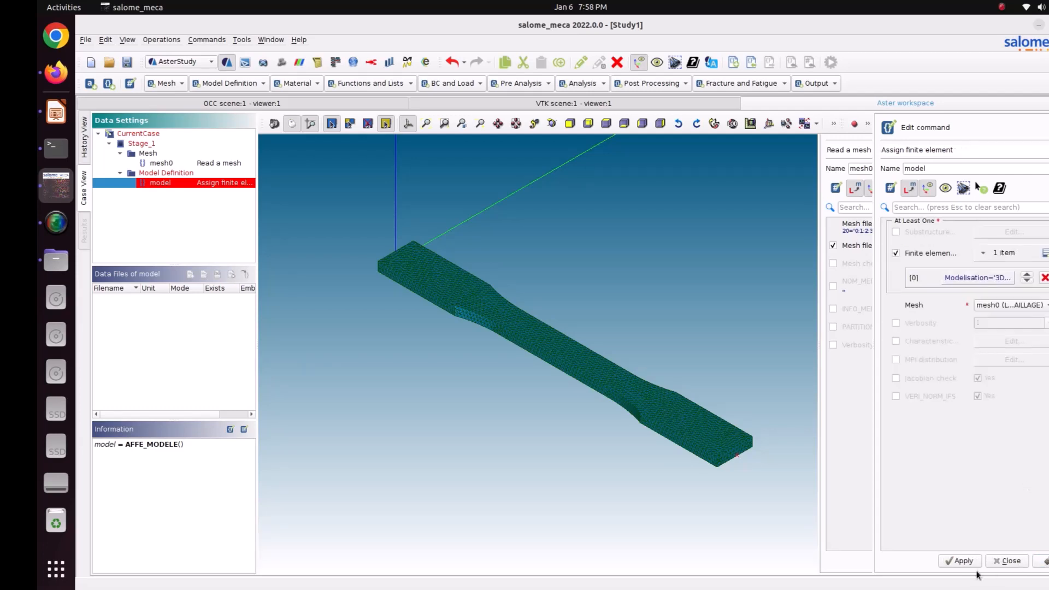
click(964, 563)
click(1043, 561)
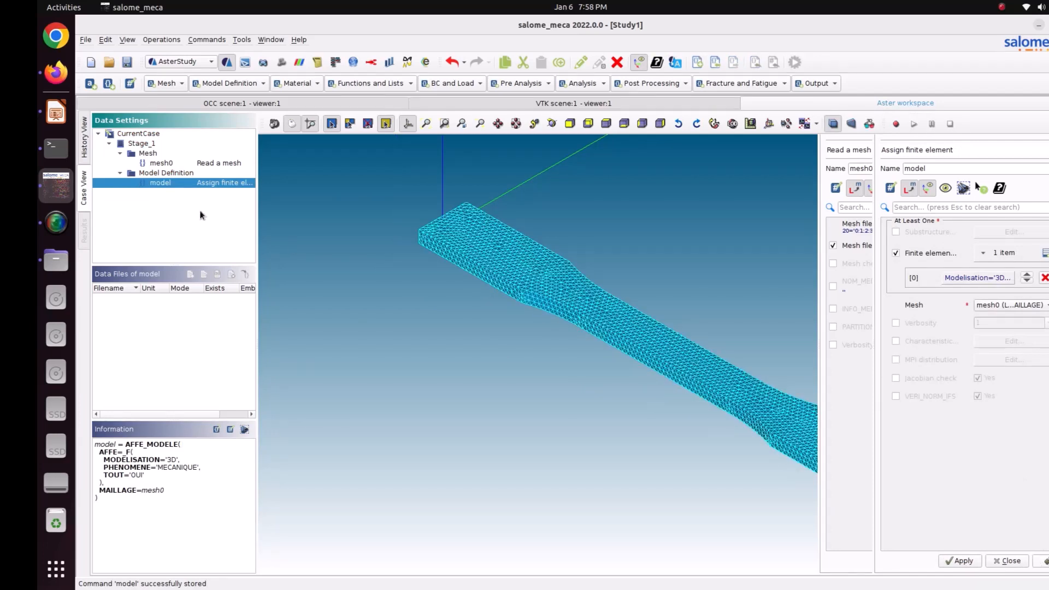
click(289, 83)
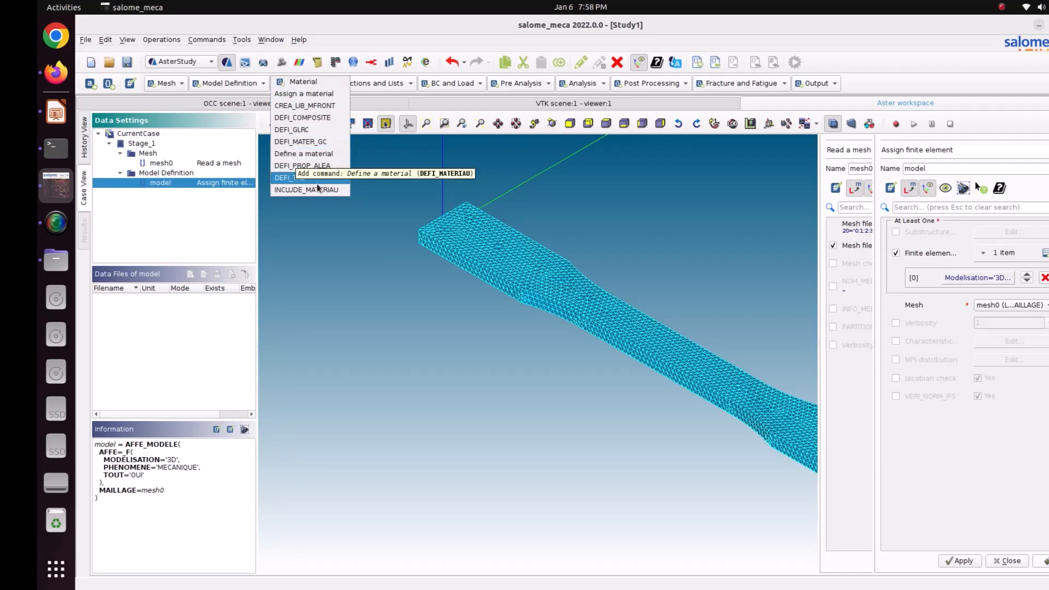
click(350, 240)
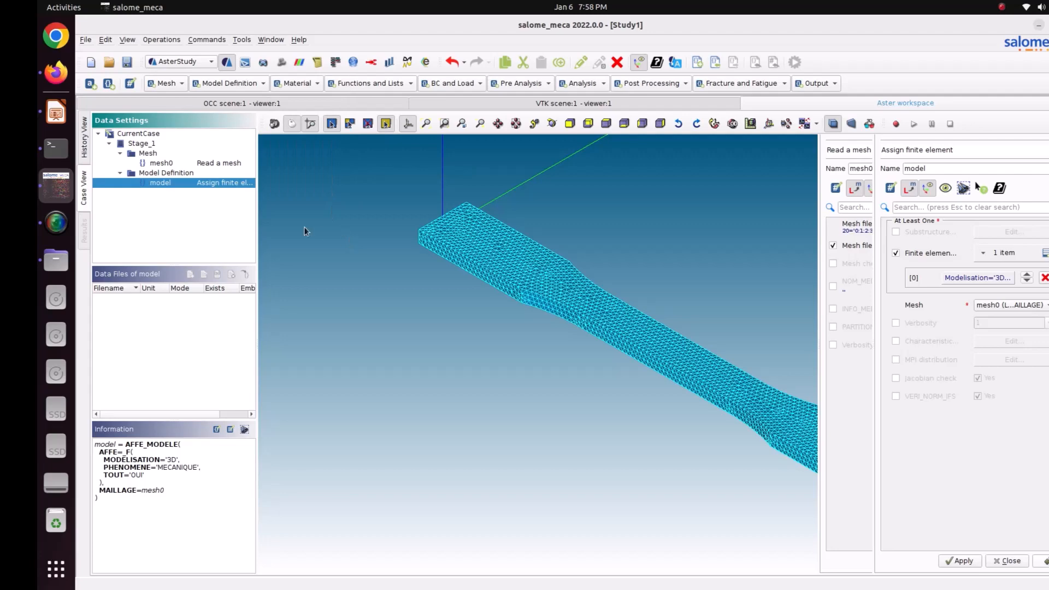
click(994, 561)
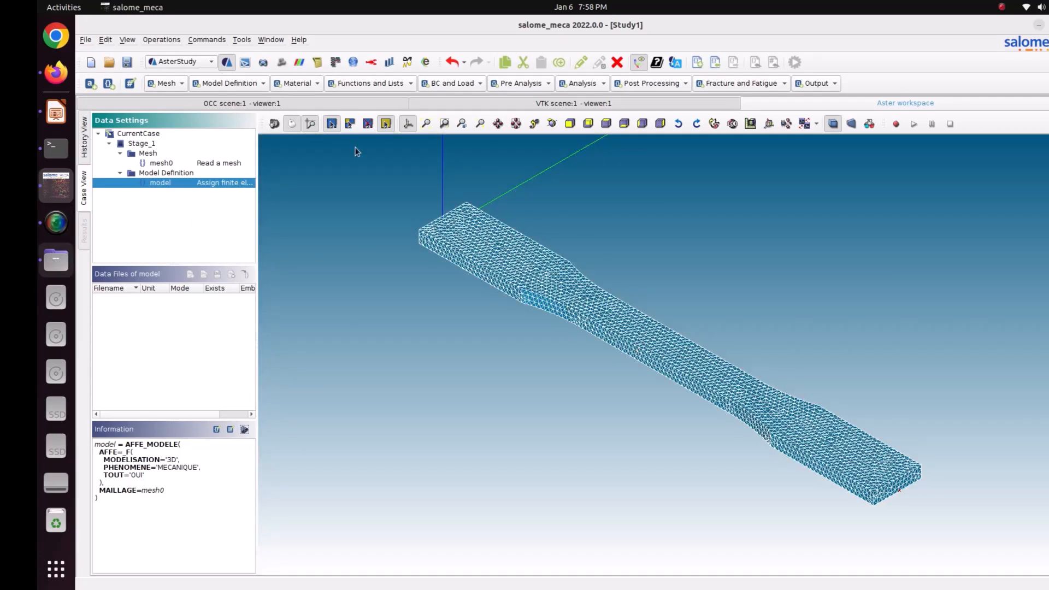
- Add a Define function command to Stage_1 and choose X-coordinate as its input type
click(353, 82)
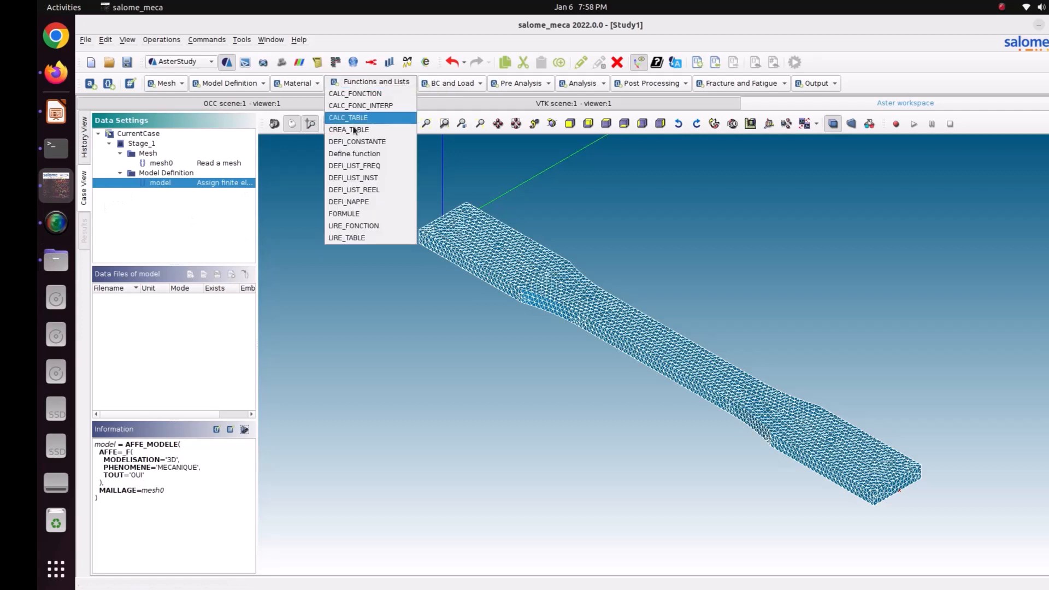
click(353, 159)
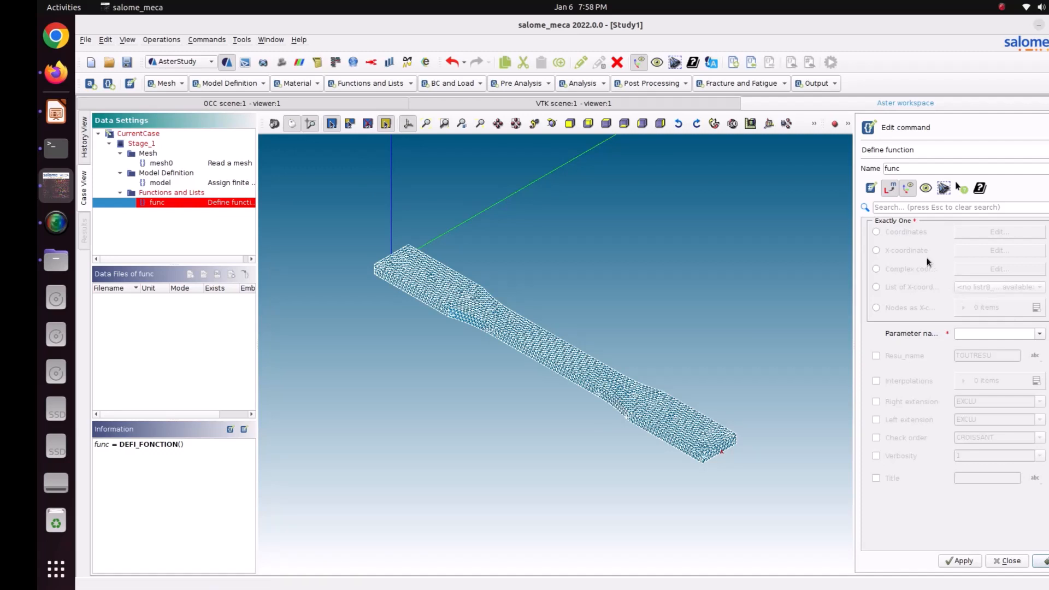
click(894, 253)
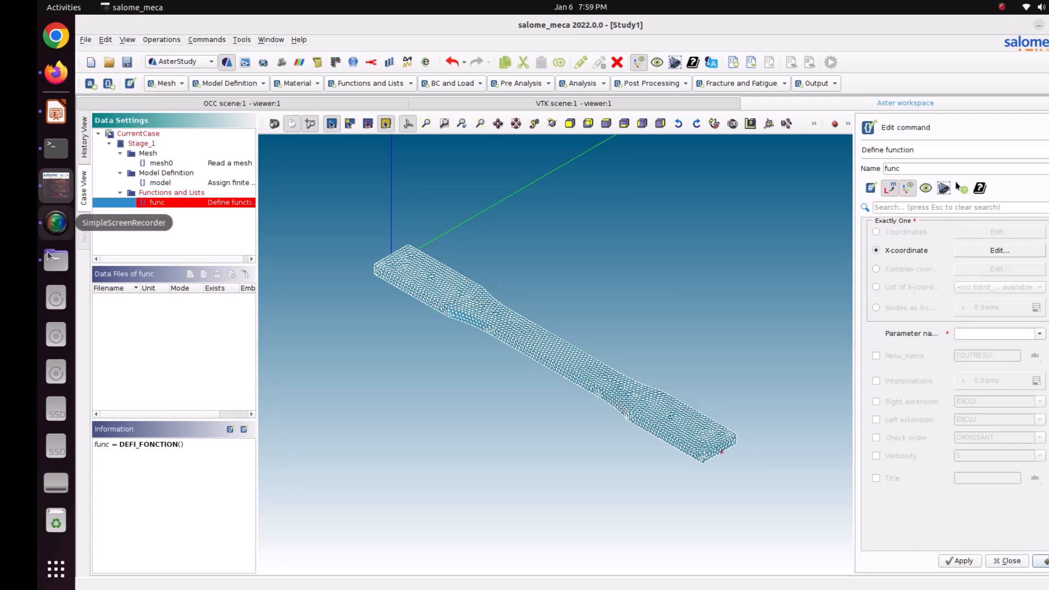
- Enter the strain values 0.001 and 0.2 from the LibreOffice Impress slide as the function's X-coordinates
click(47, 124)
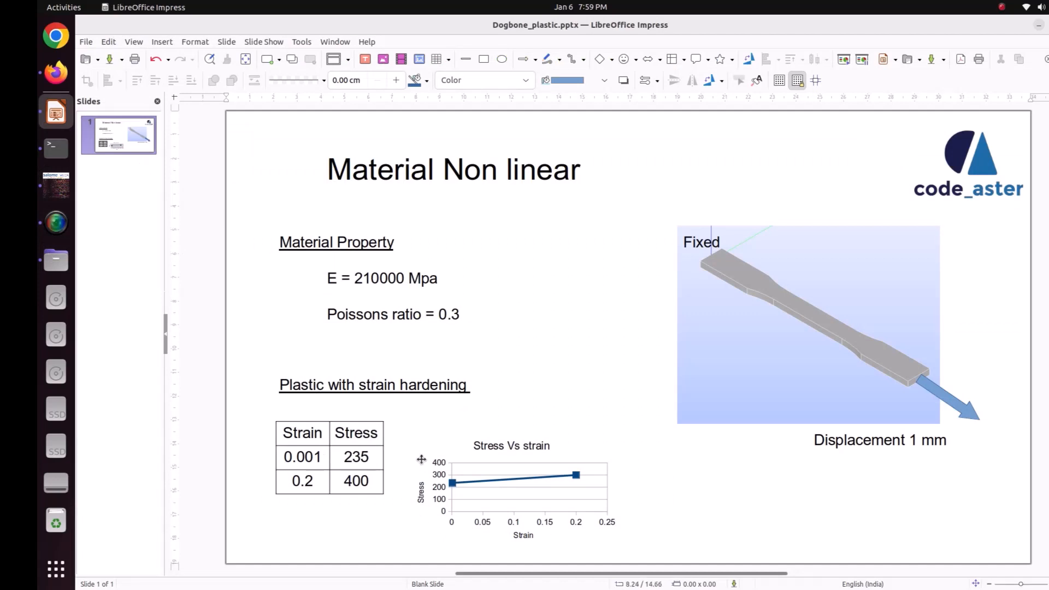
click(51, 186)
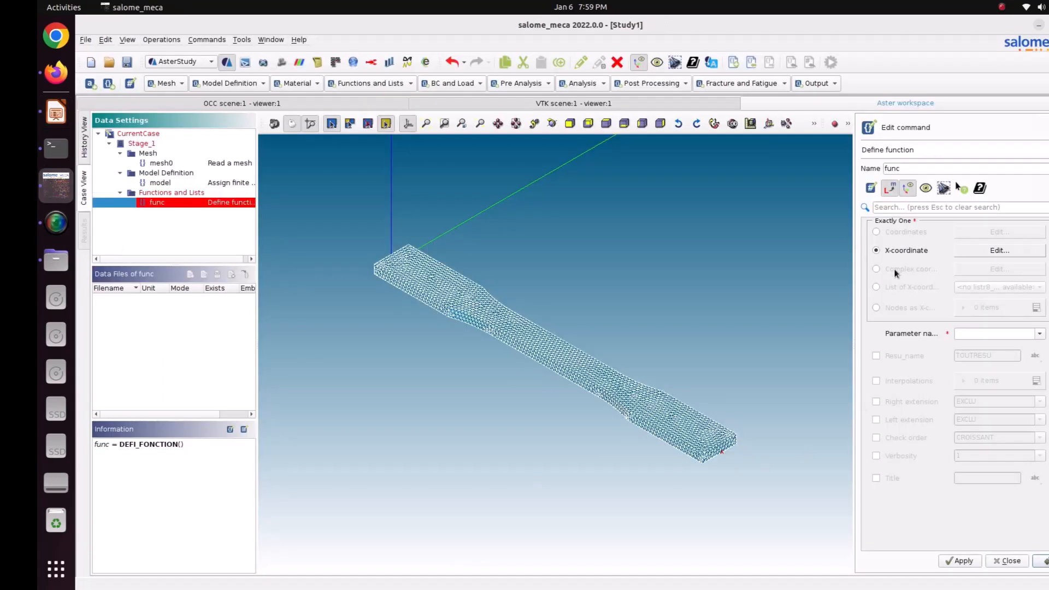
click(986, 254)
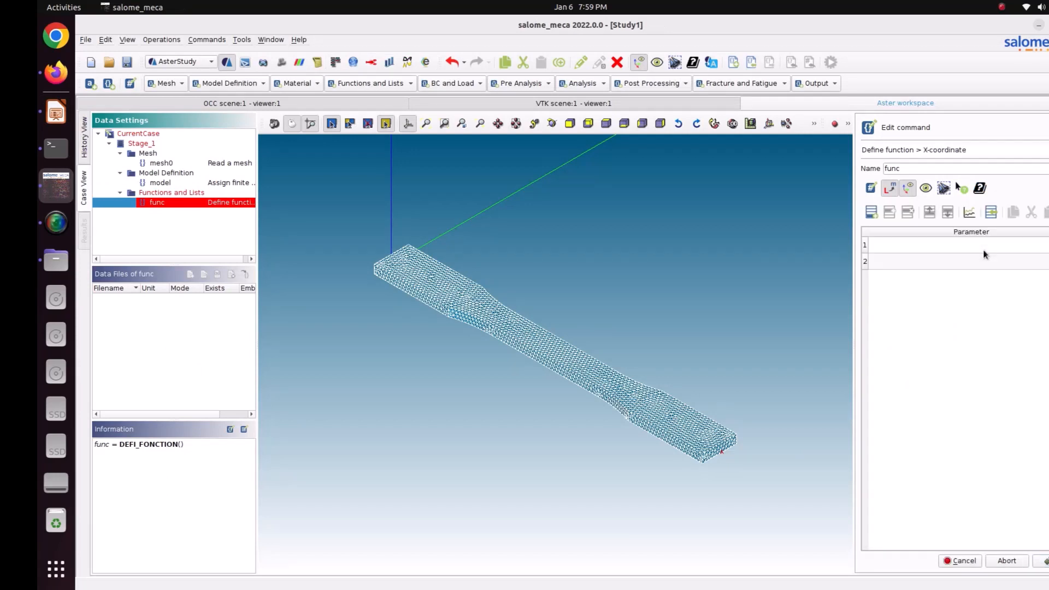
click(941, 245)
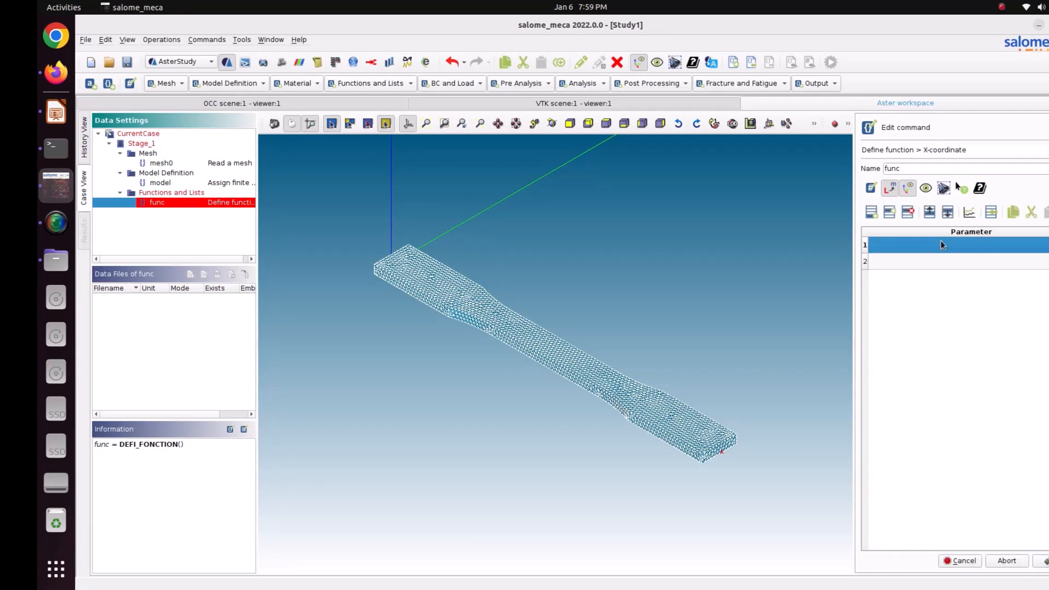
click(56, 113)
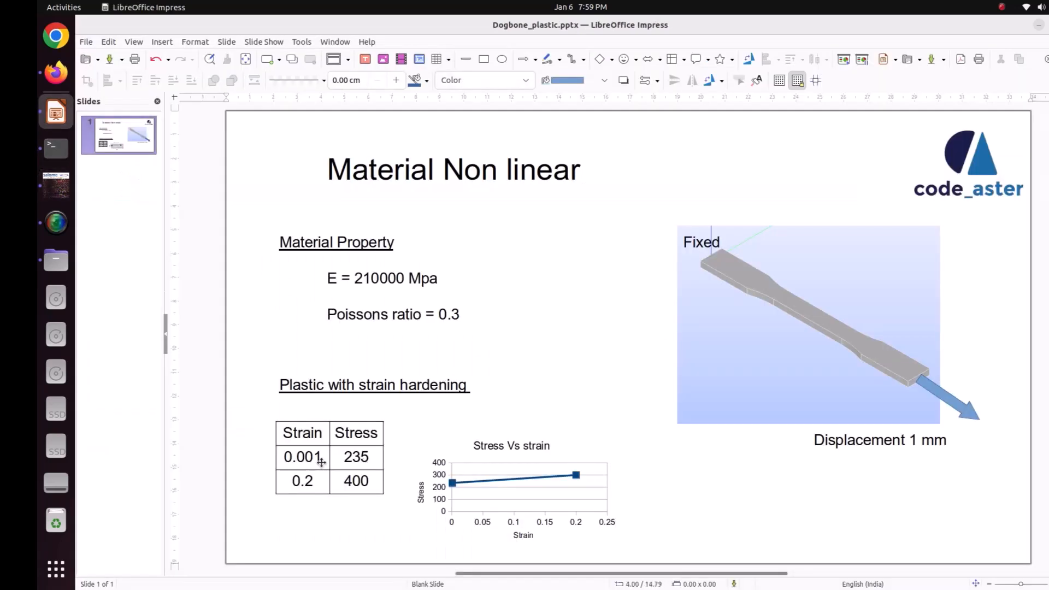
click(56, 186)
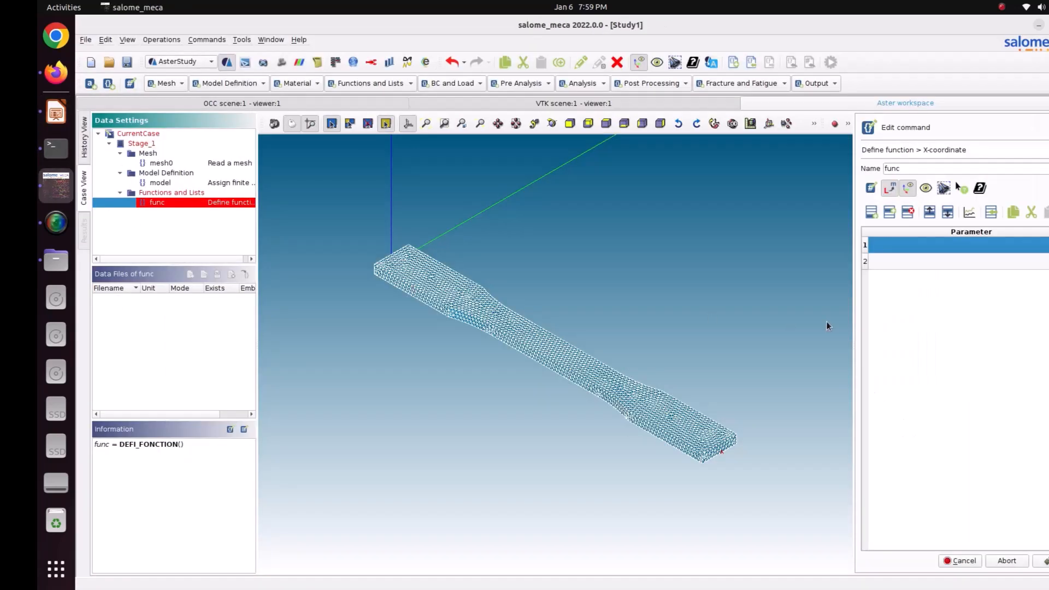
text(0.001)
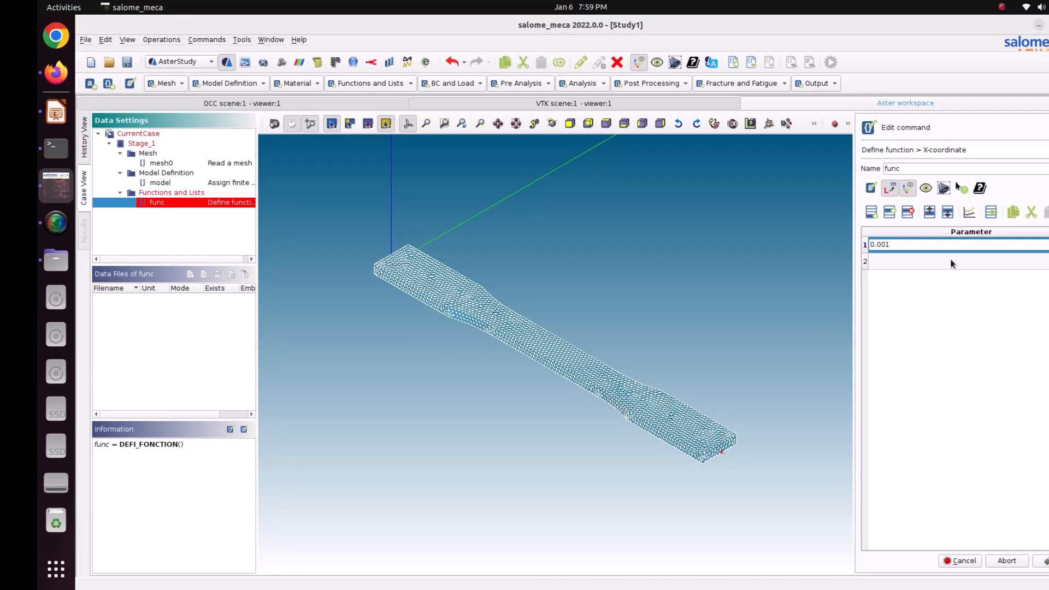
click(951, 260)
text(0.2)
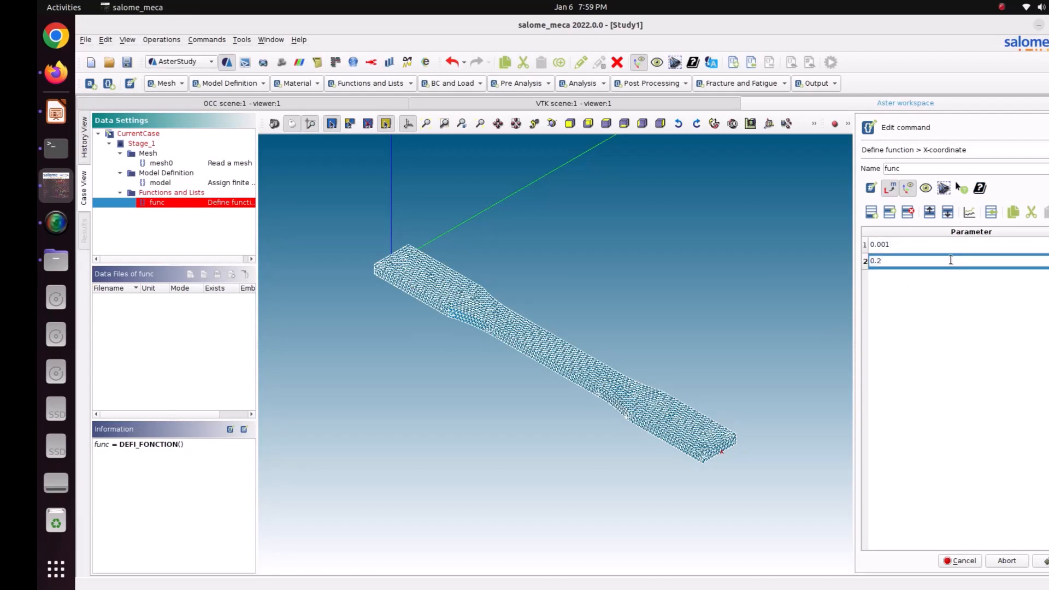
click(1042, 561)
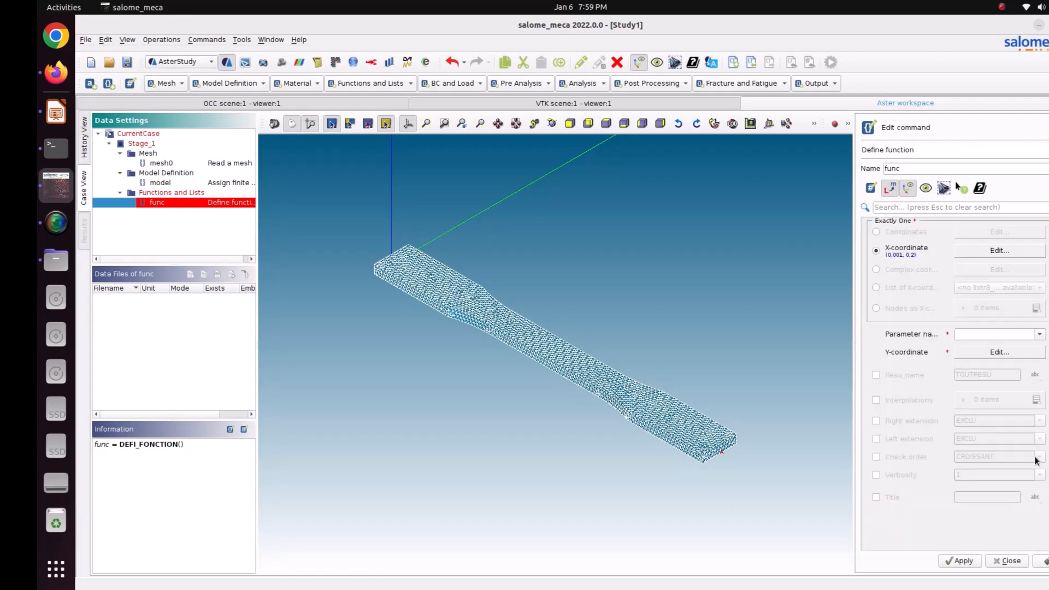
- Set the function's parameter name to EPSI
click(1040, 334)
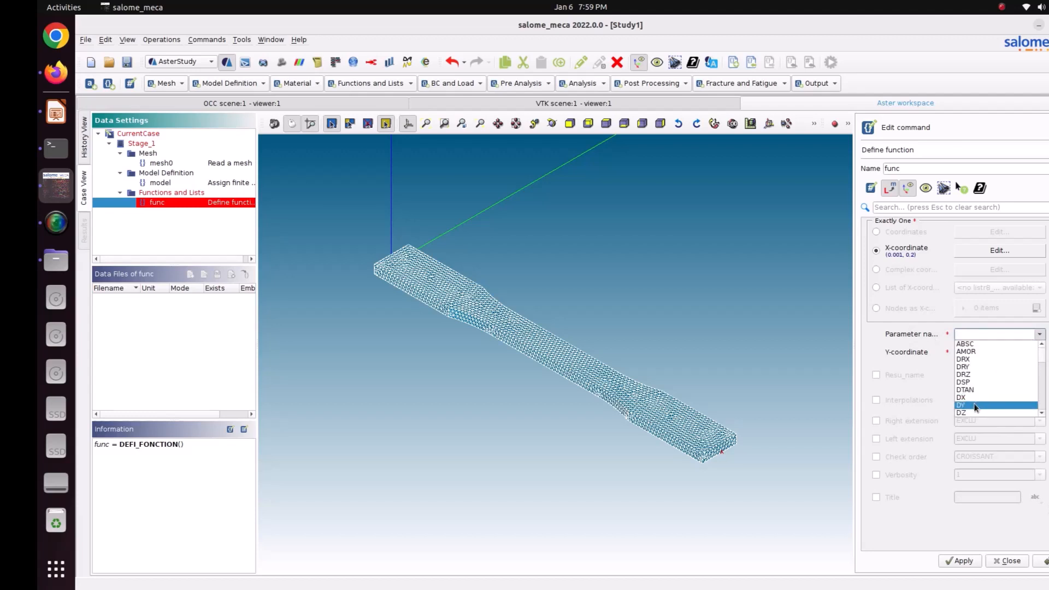
scroll(976, 407, down, 3)
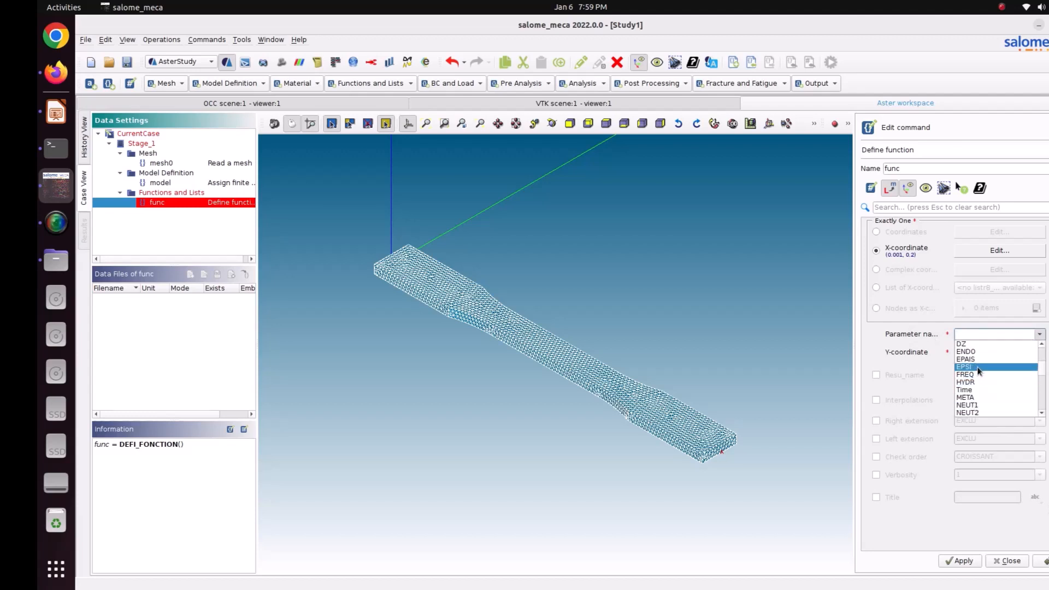
click(977, 368)
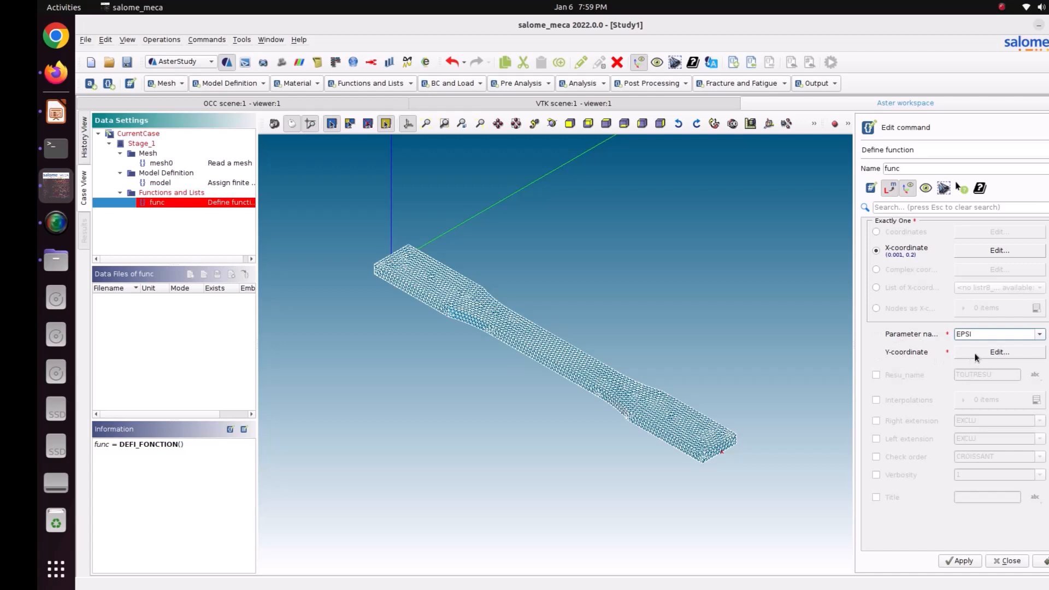
- Enter the stress values 235 and 400 as the function's Y-coordinates
click(976, 354)
click(893, 250)
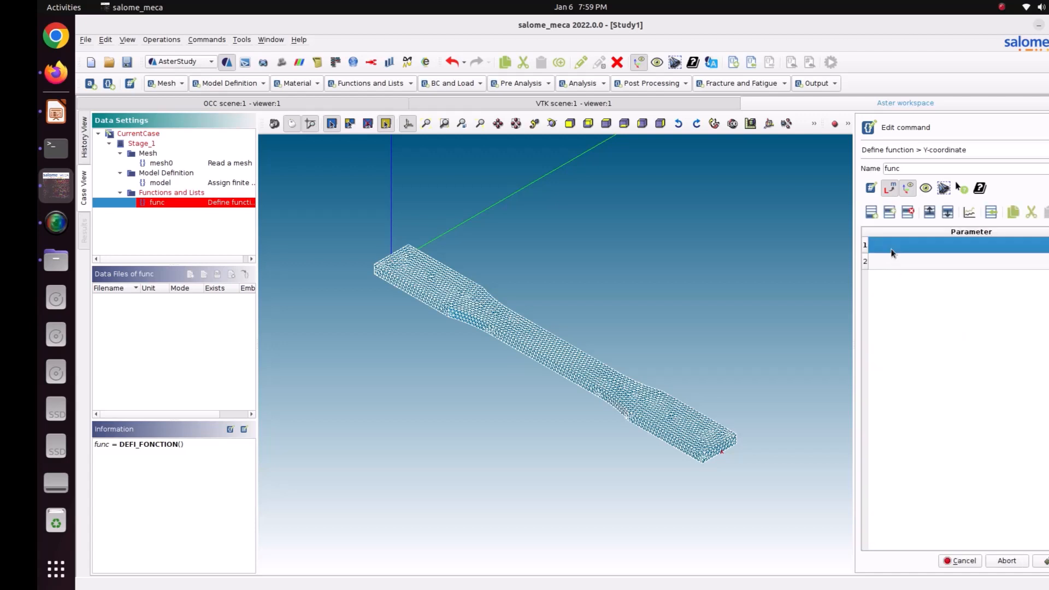
text(235)
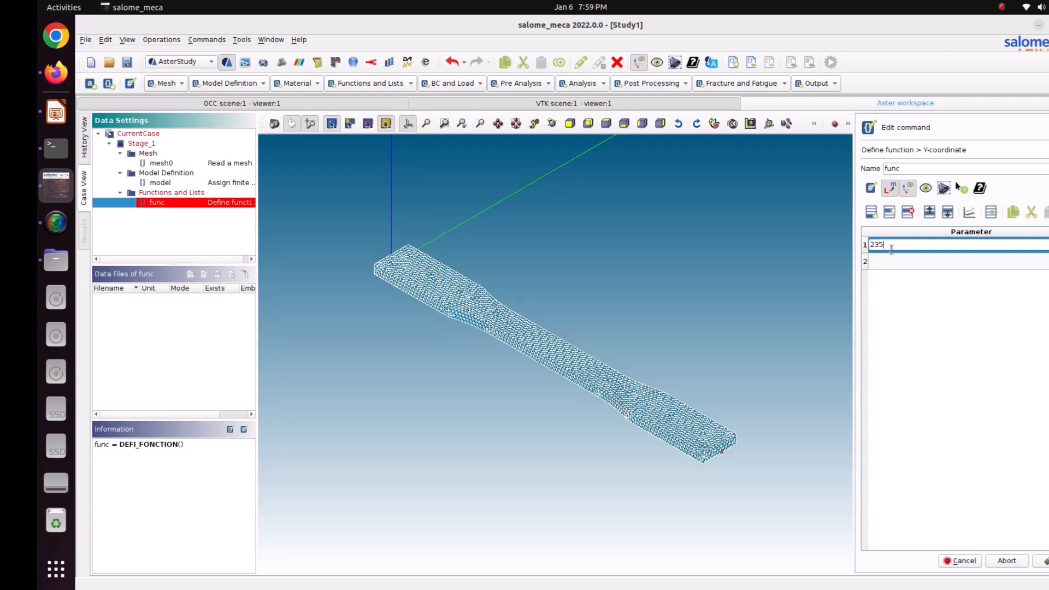
click(898, 262)
text(30)
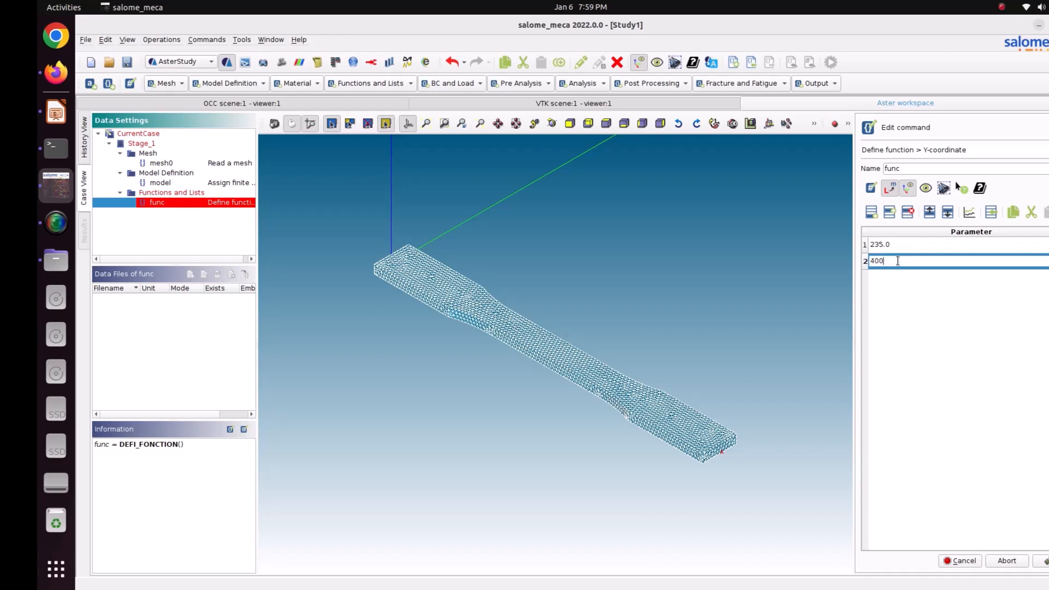
key(Return)
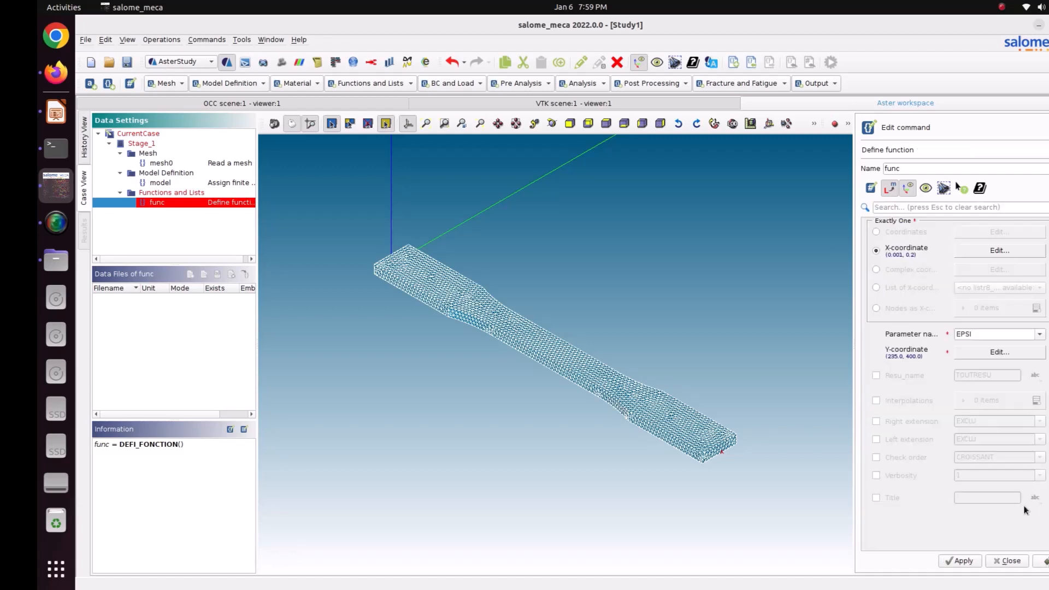
- Set the function's Resu_name to STRESS and add one interpolation item with LIN
click(908, 377)
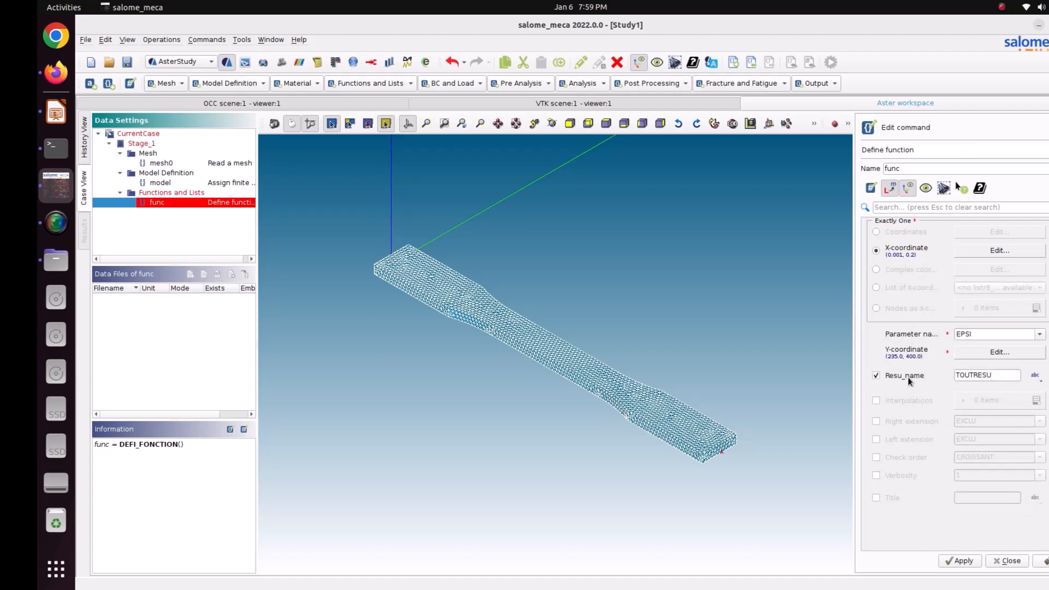
double_click(999, 372)
text(S)
click(914, 403)
click(1036, 401)
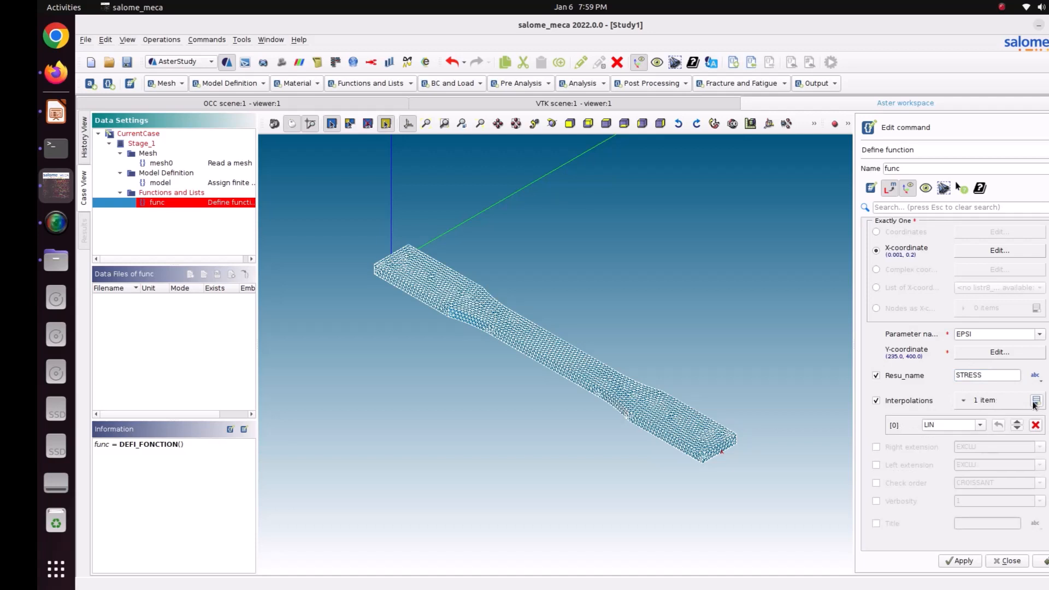
click(982, 428)
click(943, 425)
- Set both the right and left extensions of the function to LINEAIRE, then apply and close the command
click(908, 465)
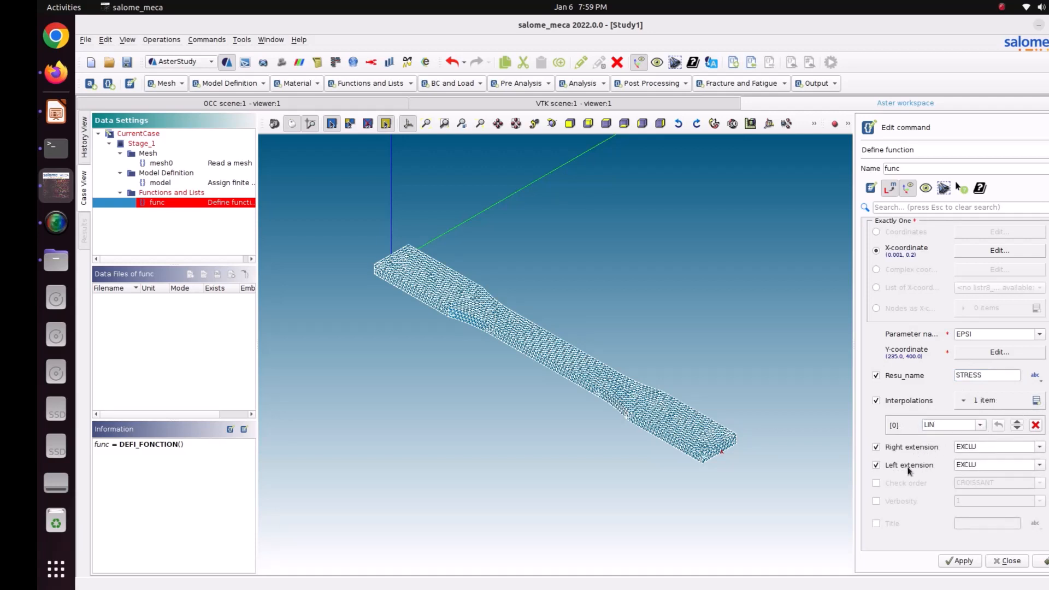
click(1039, 447)
click(1008, 473)
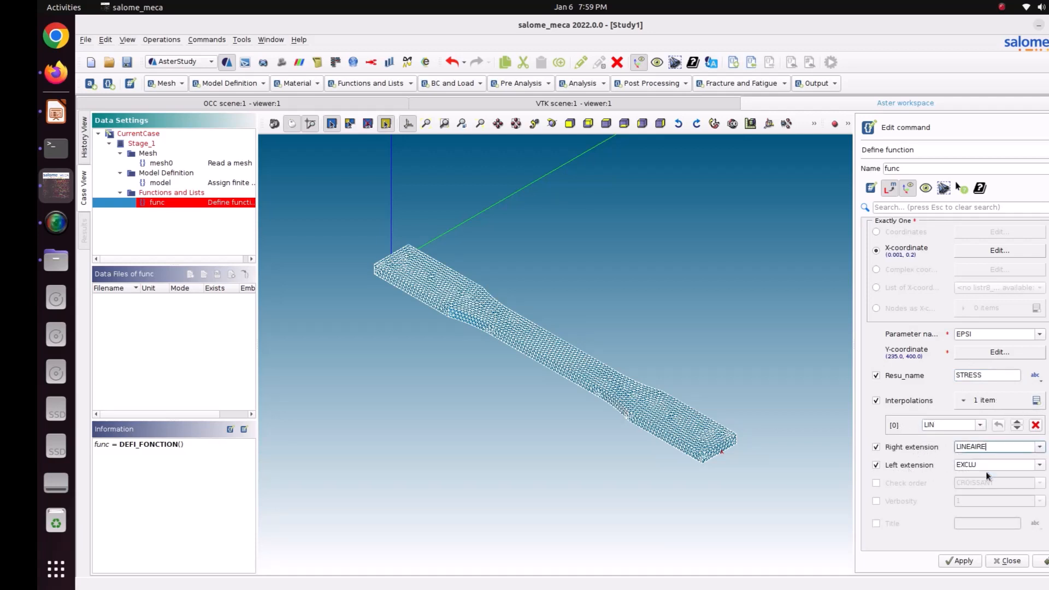
click(1040, 465)
click(1026, 489)
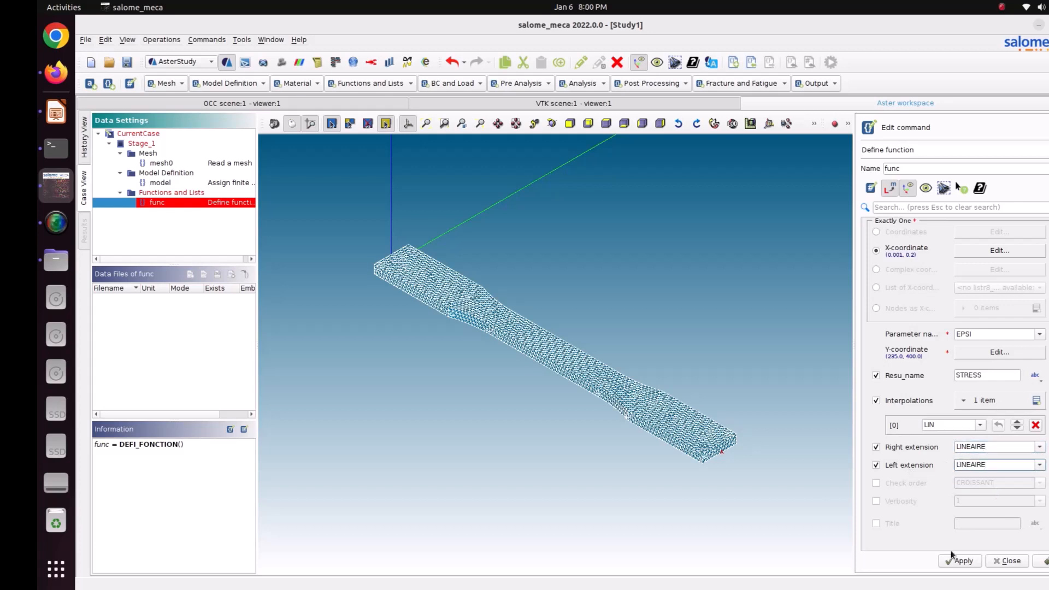
click(961, 561)
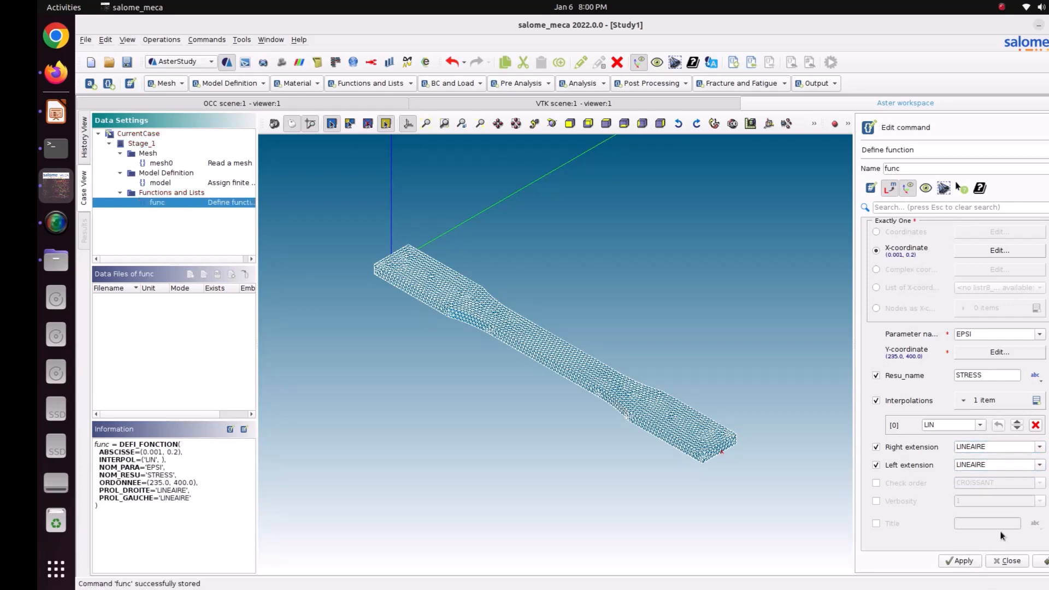
click(1008, 561)
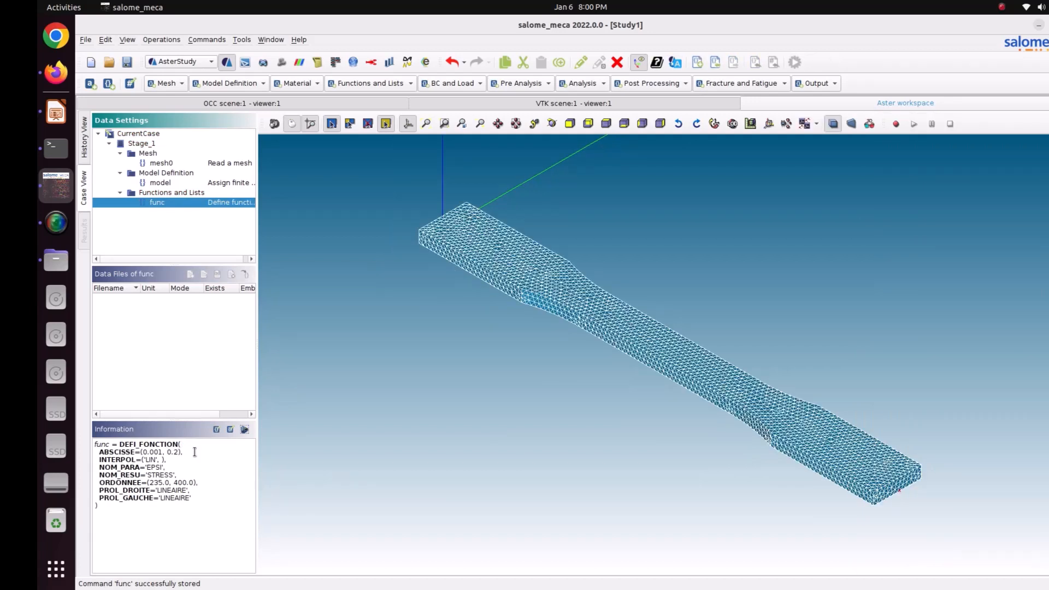
- Rename the strain-hardening function to Stress_Strain and save the command
double_click(155, 203)
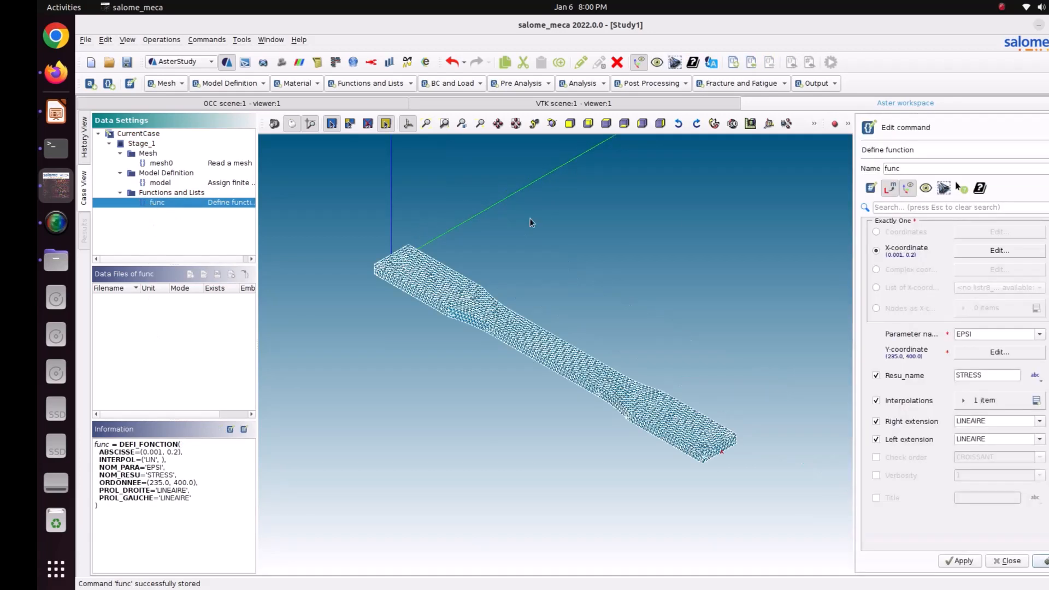
text(S)
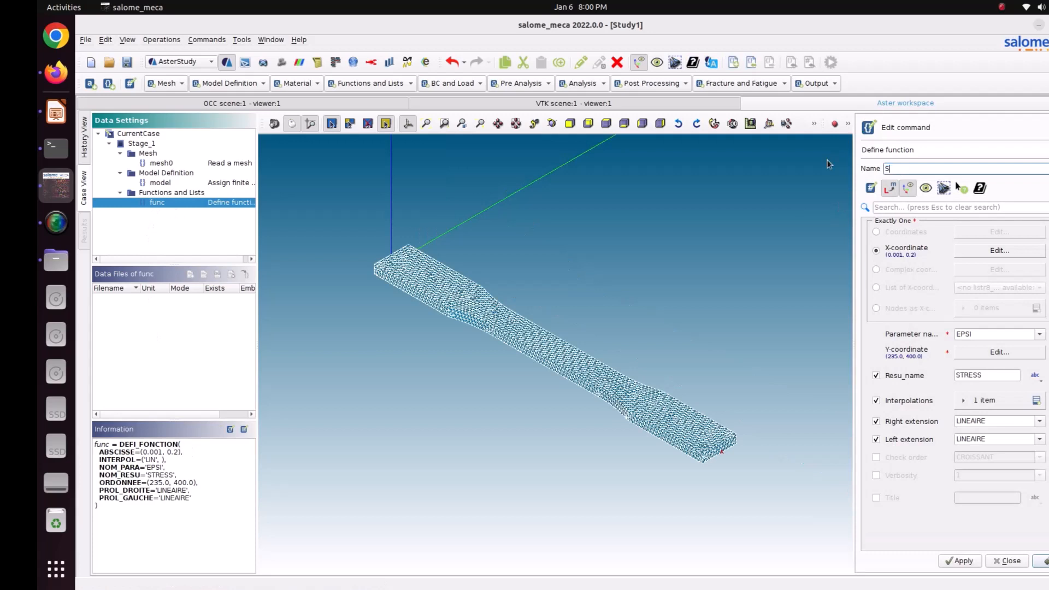
text(tress_Stre)
text(ain)
click(959, 561)
click(1035, 562)
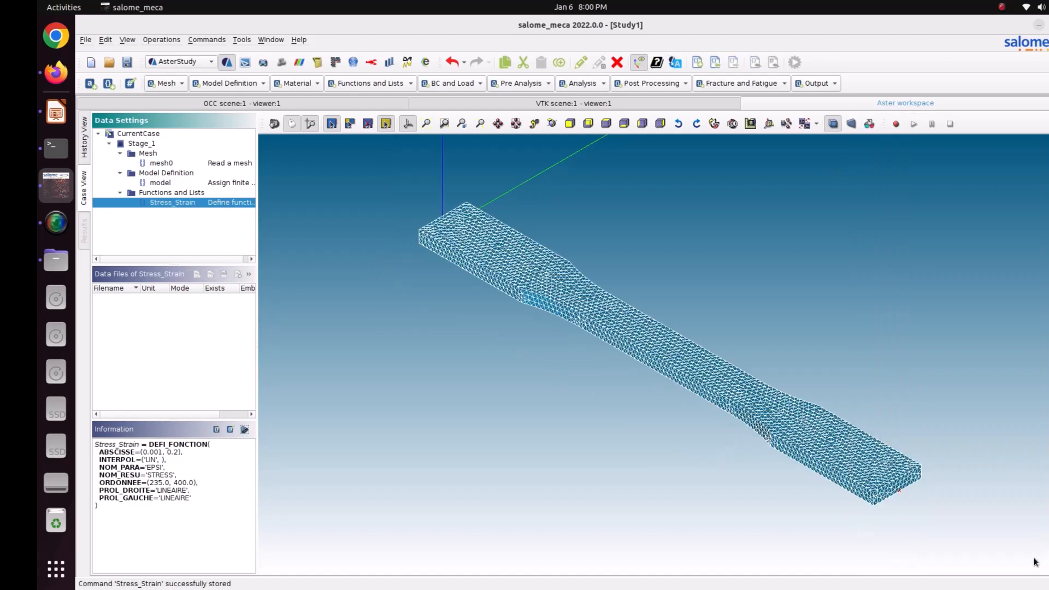
- Define a new material with linear isotropic elasticity and set its Young's modulus to 210000
click(298, 83)
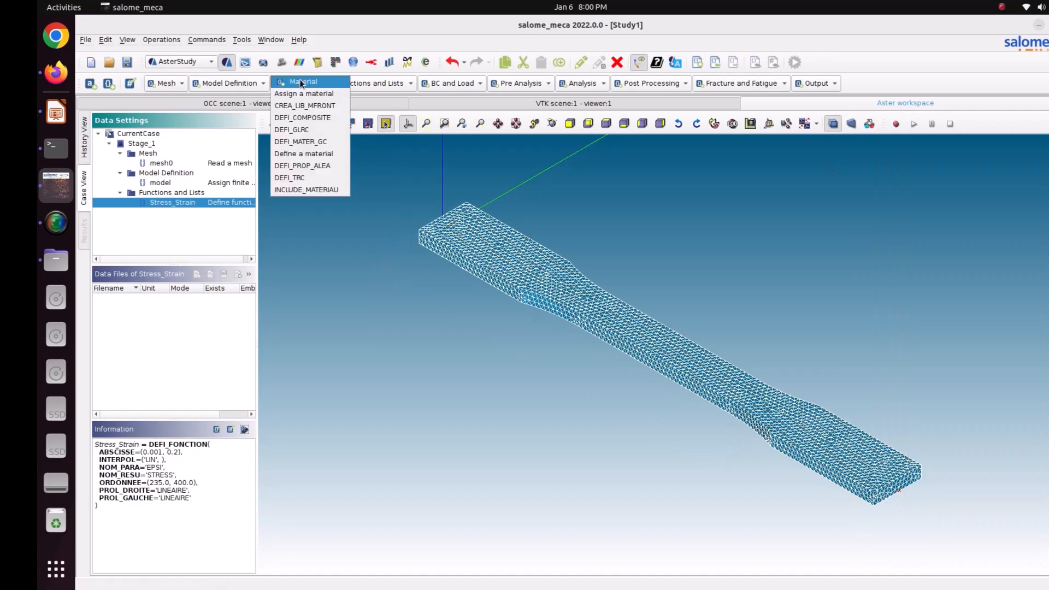
click(309, 154)
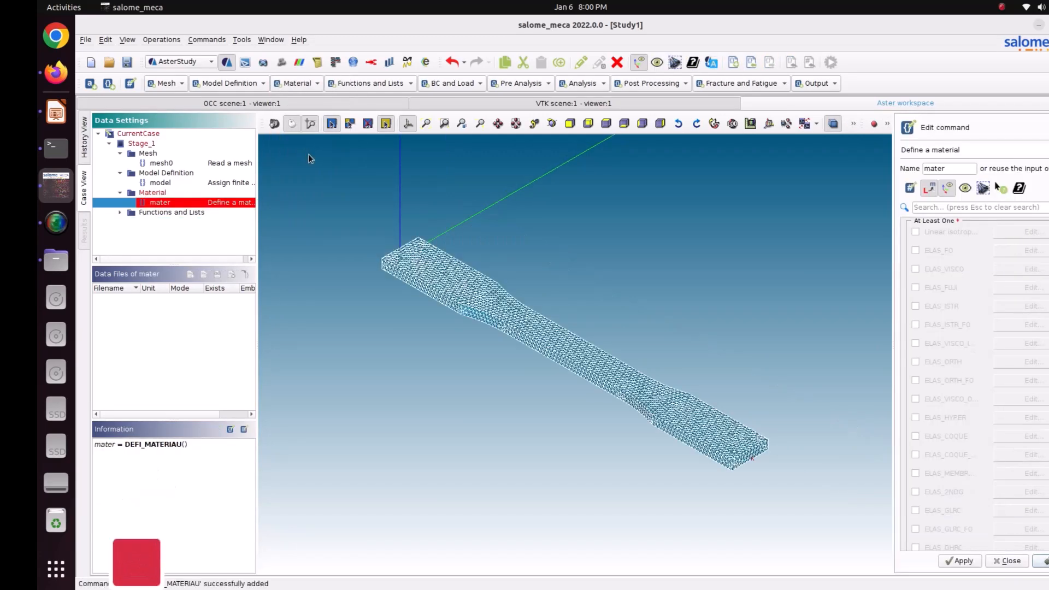
click(936, 234)
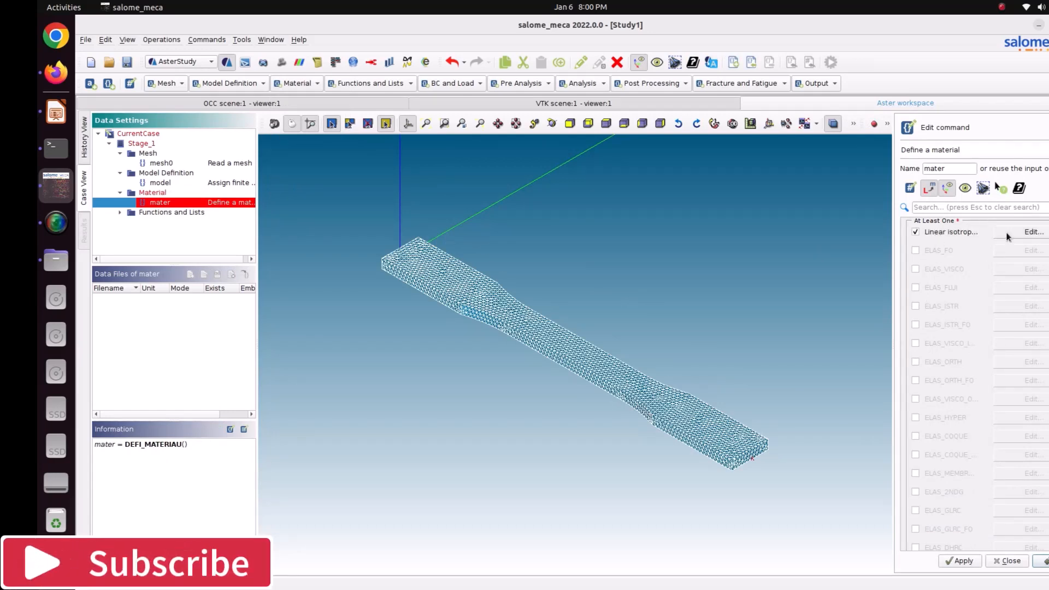
click(1033, 232)
click(1006, 232)
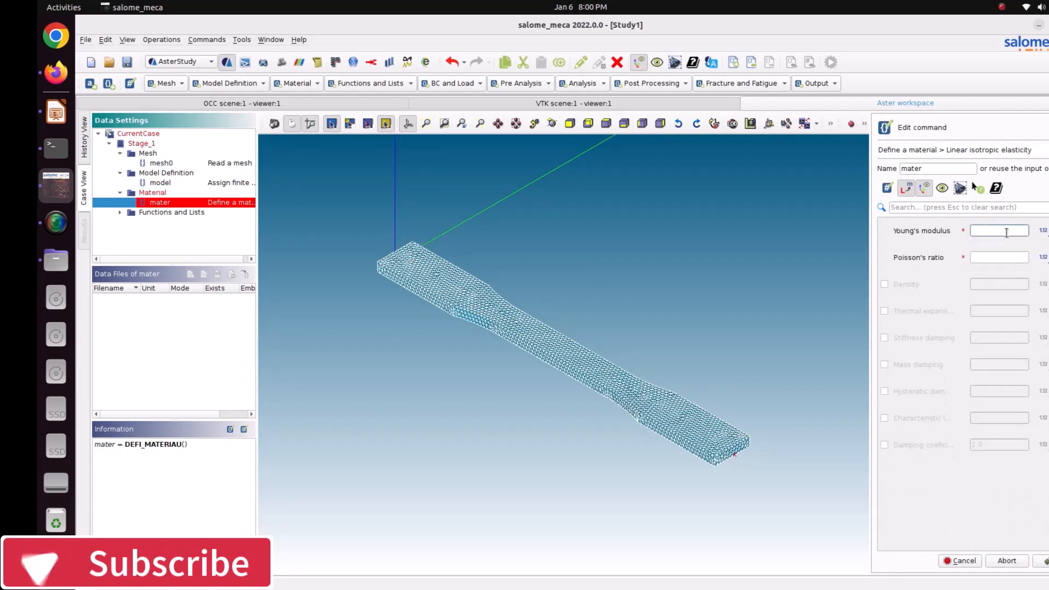
text(210000)
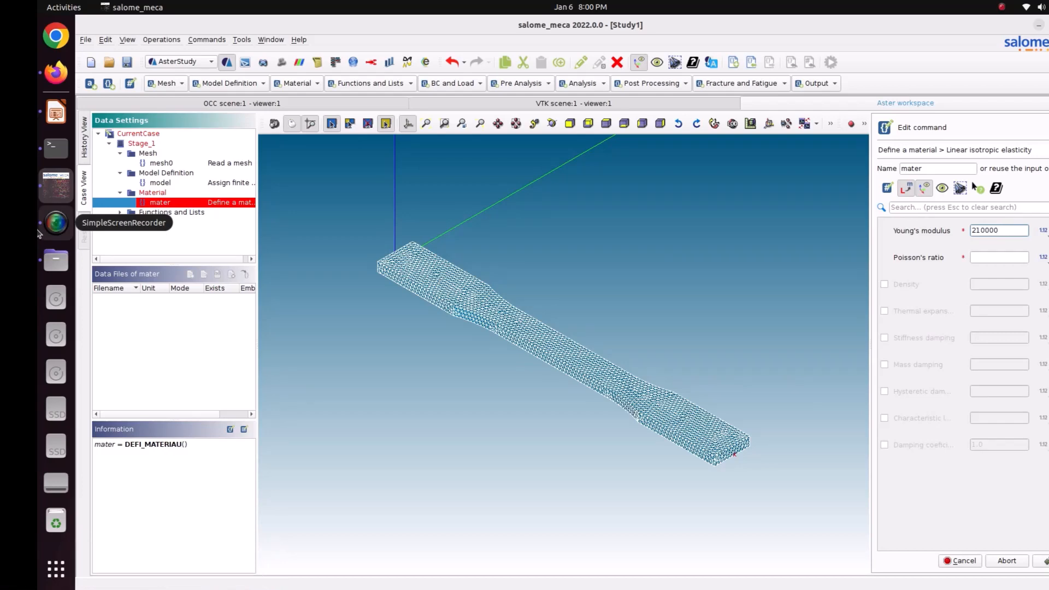
- Check the material data on the presentation slide, set Poisson's ratio to 0.3 and accept the elasticity values
click(56, 112)
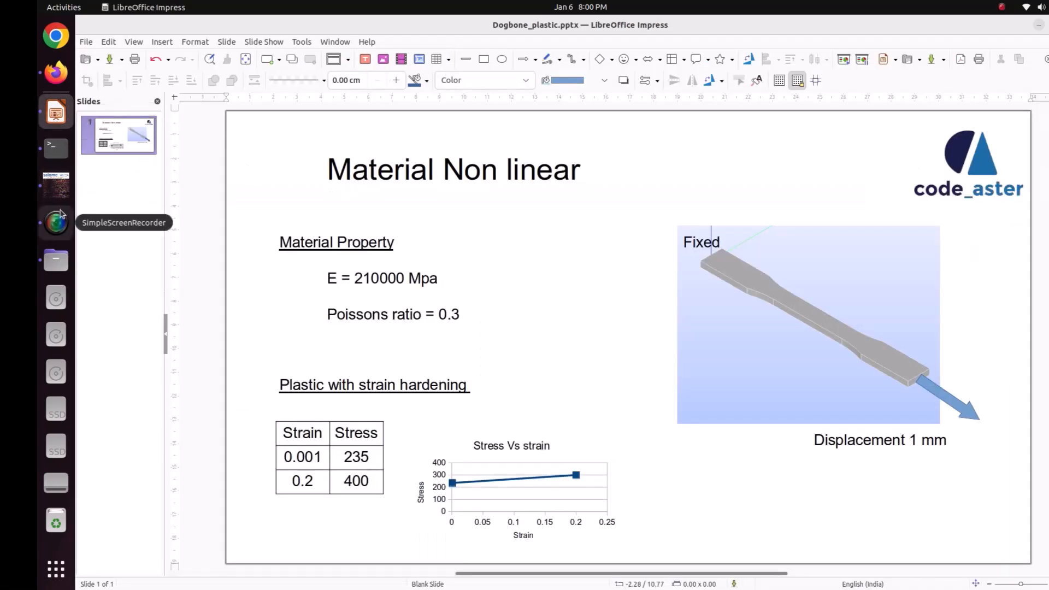
click(56, 186)
click(983, 258)
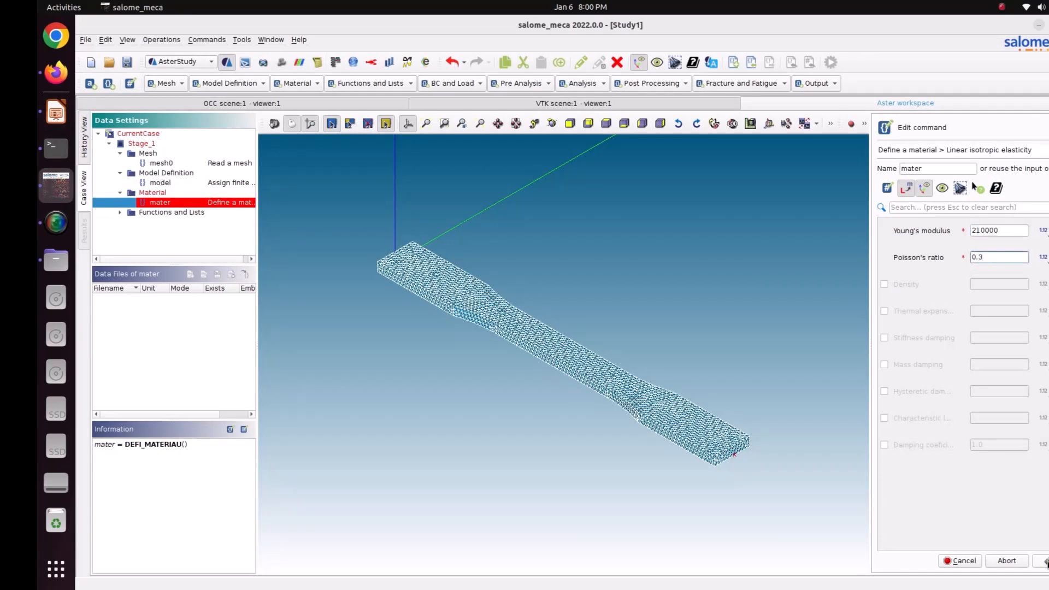
click(1044, 561)
click(1044, 561)
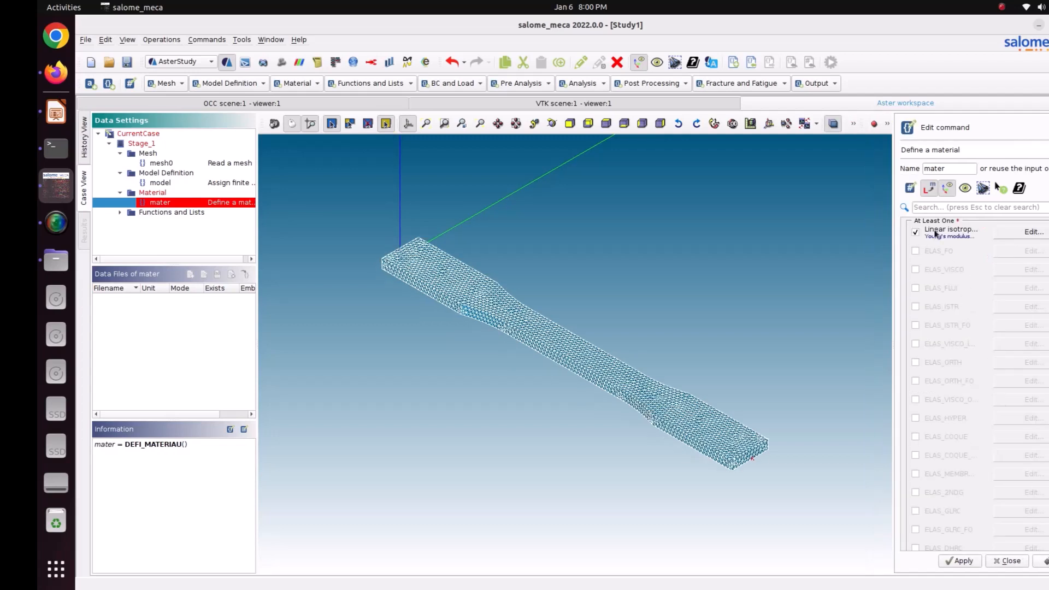
- Add the TRACTION behaviour to the material with Stress_Strain as its SIGM function, then apply and close the command
click(943, 207)
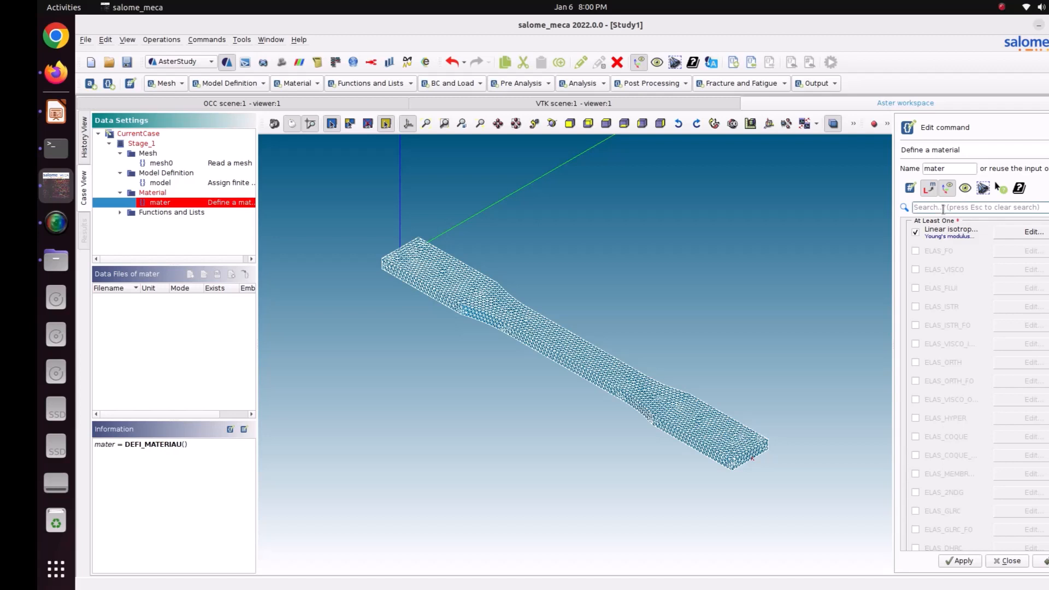
text(trac)
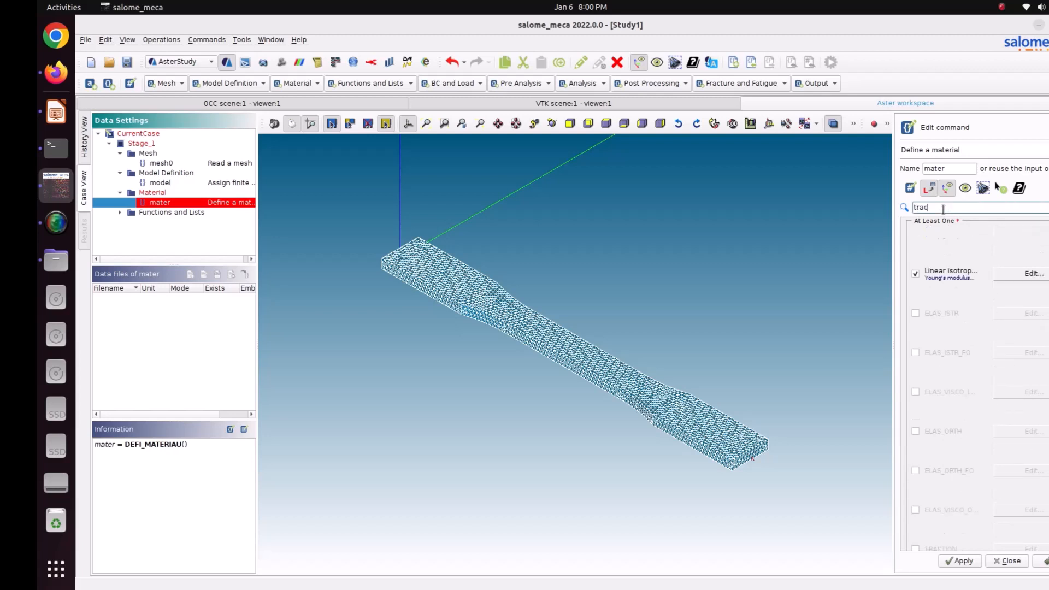
click(950, 235)
click(1032, 235)
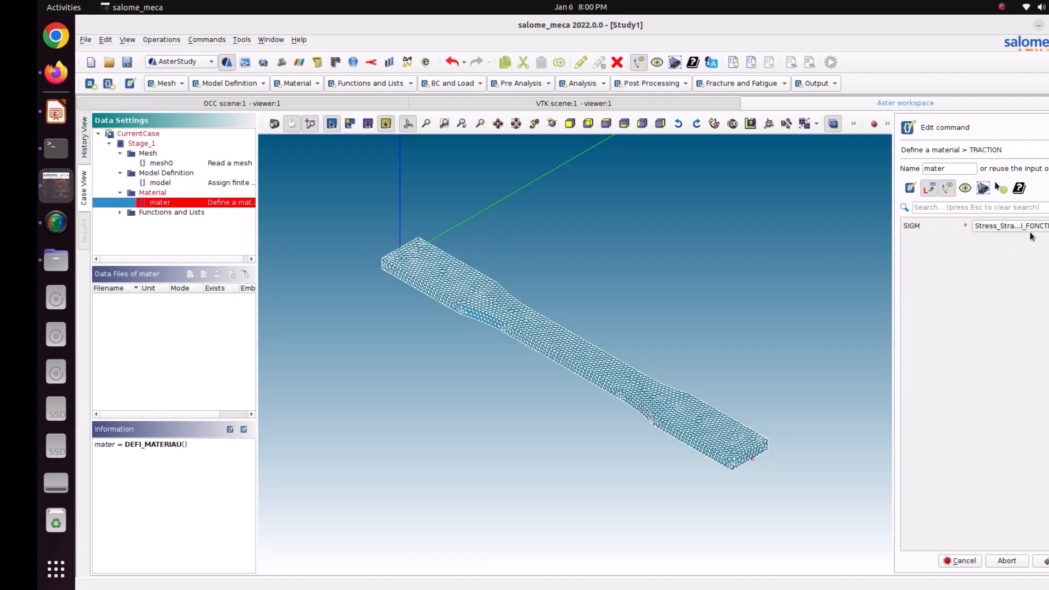
click(1024, 228)
click(1024, 228)
click(1045, 560)
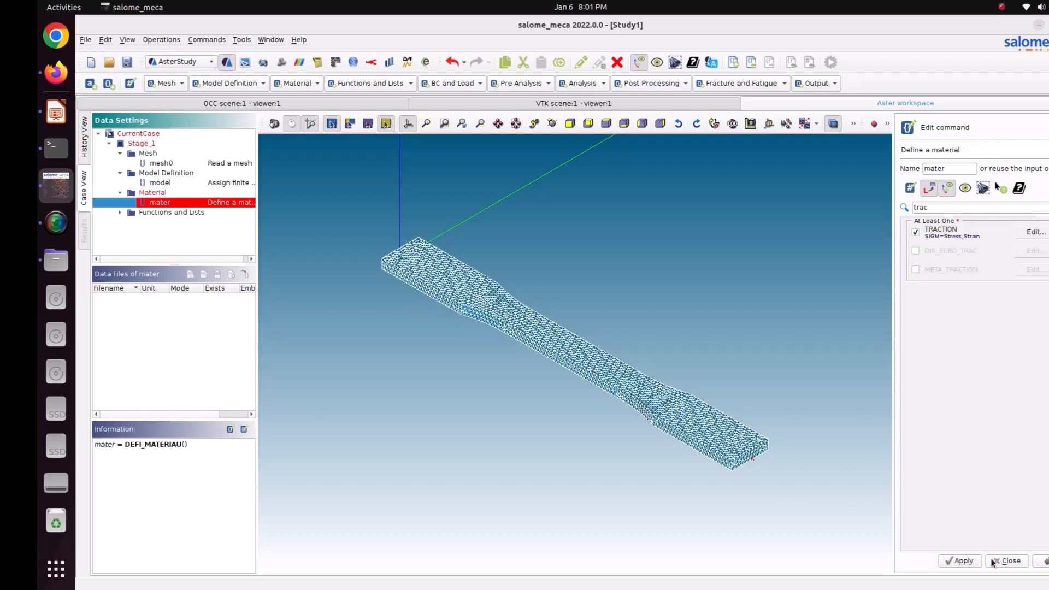
click(960, 563)
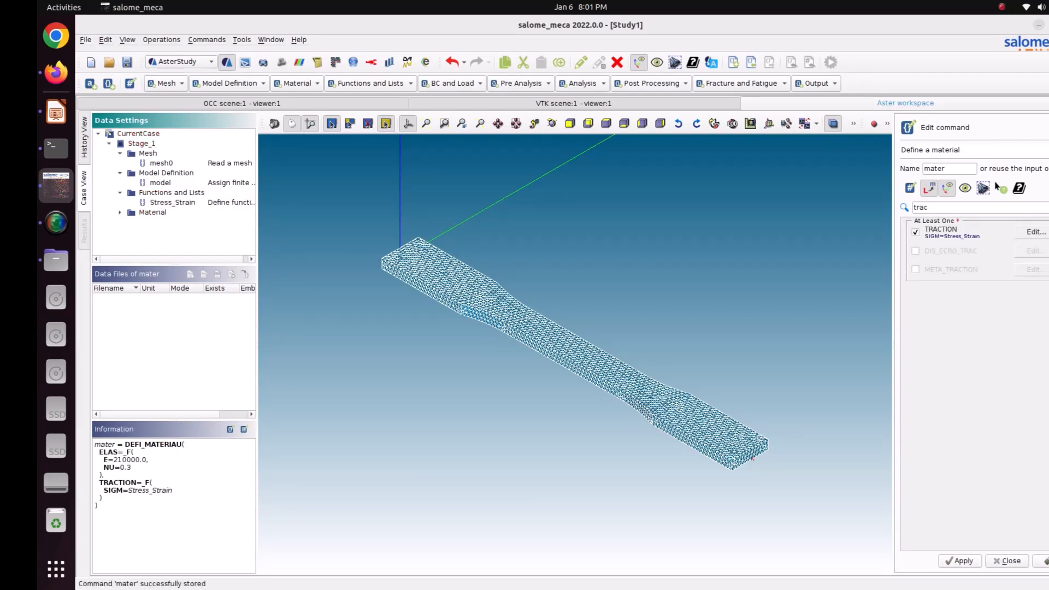
click(1007, 561)
- Rename the material to steel and save the command
click(118, 219)
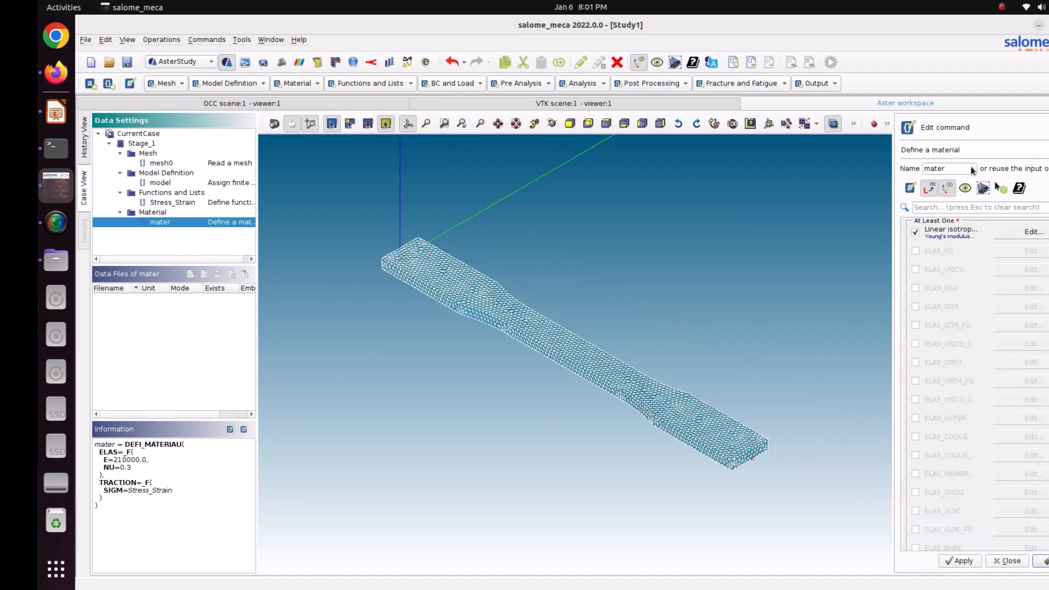
text(steel)
click(960, 561)
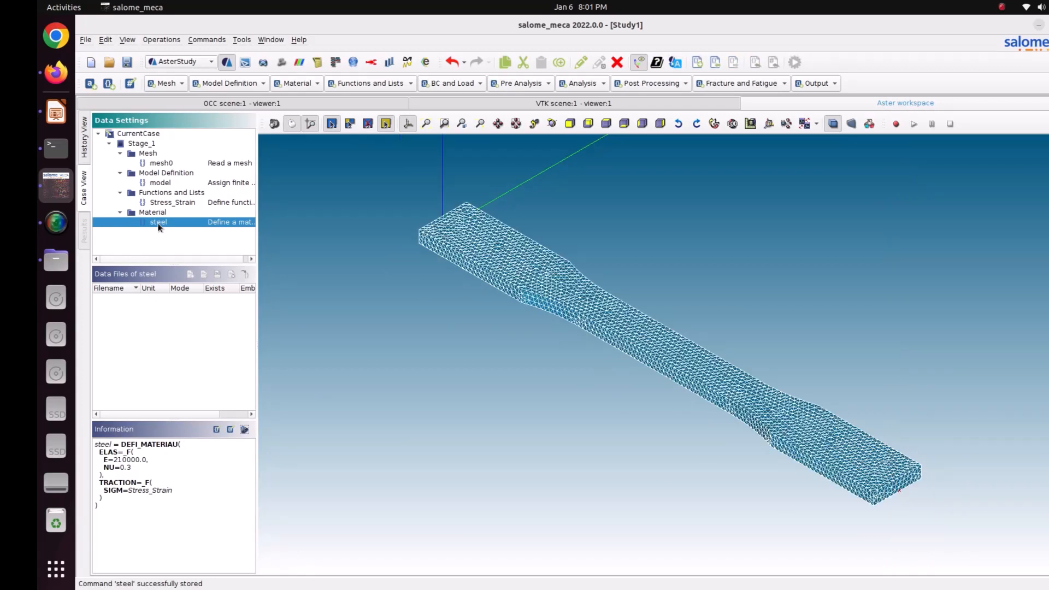
- Create an Assign a material command that uses both the mesh mesh0 and the finite element model
click(299, 90)
click(300, 93)
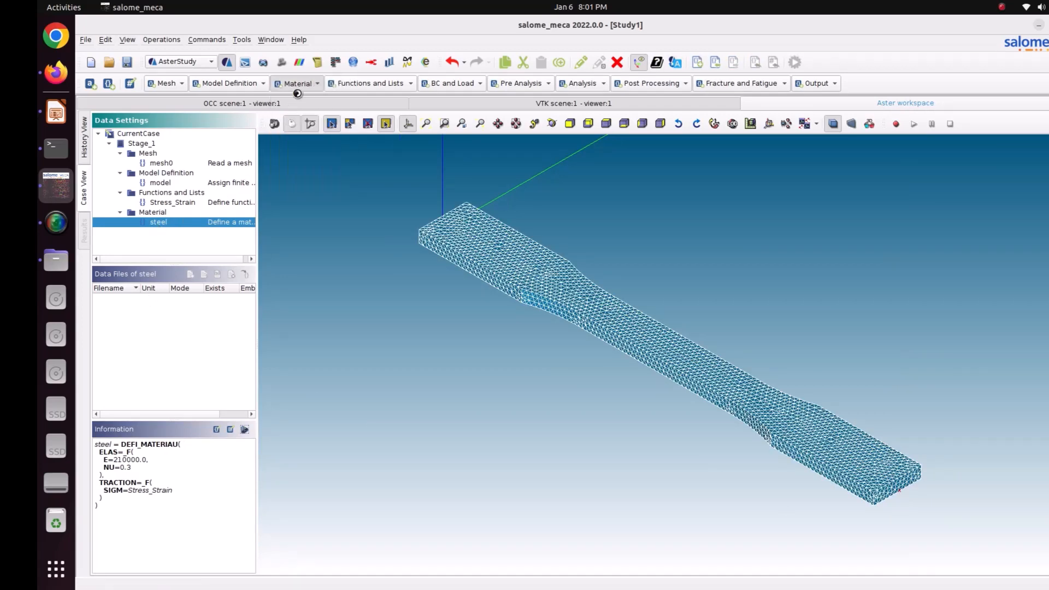
click(917, 233)
click(917, 253)
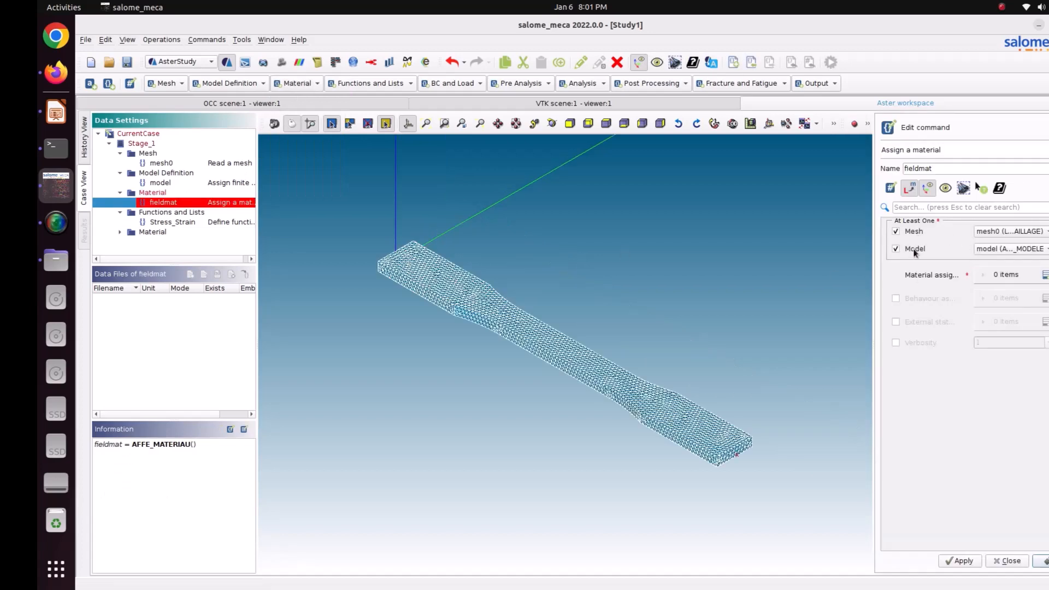
- Add a material assignment applying steel everywhere, then save the material field command
click(1044, 275)
click(997, 301)
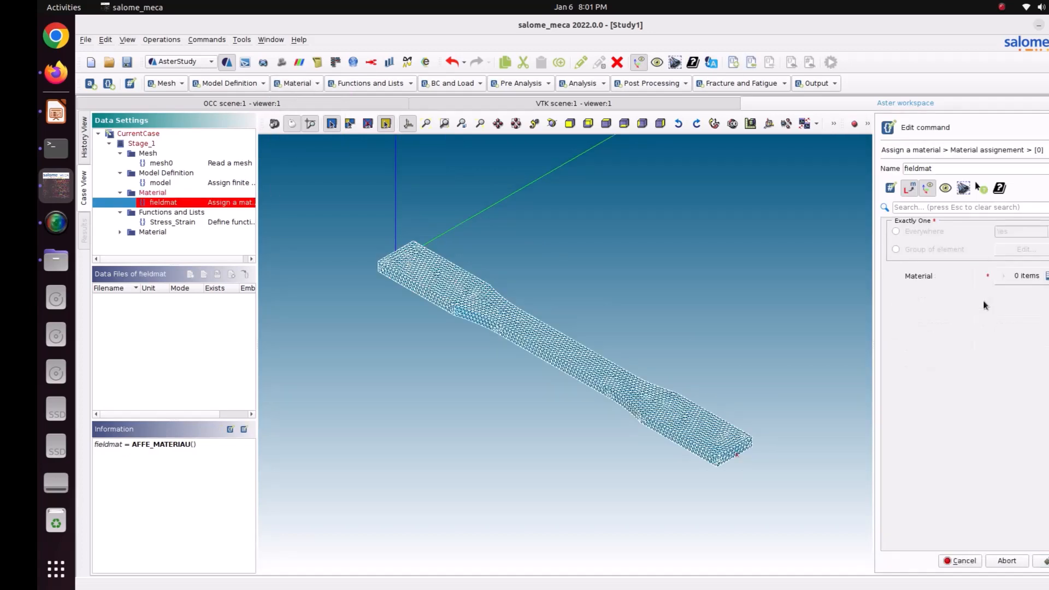
click(937, 236)
click(1046, 278)
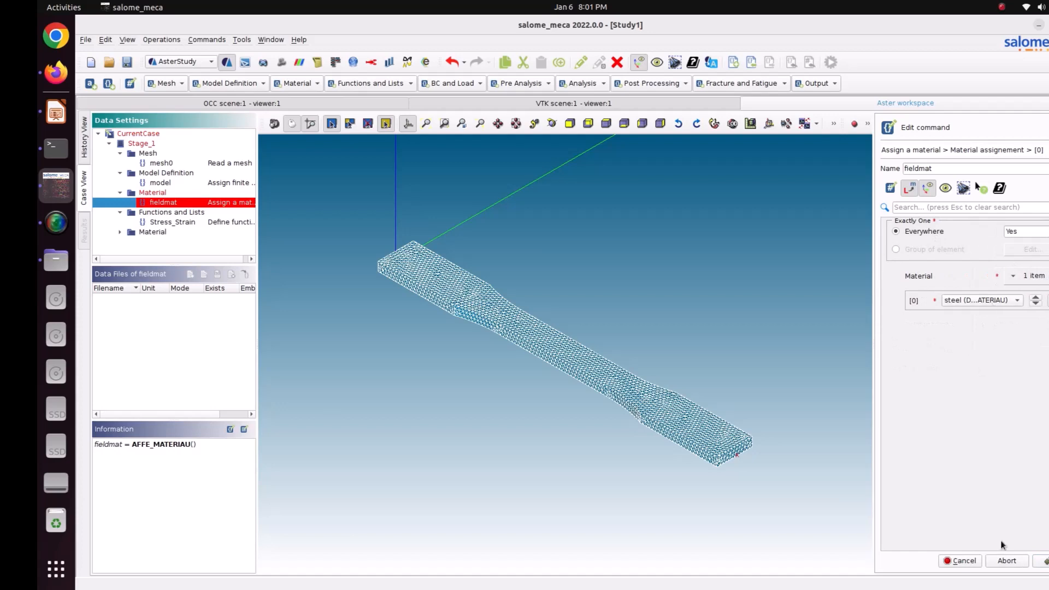
click(1040, 561)
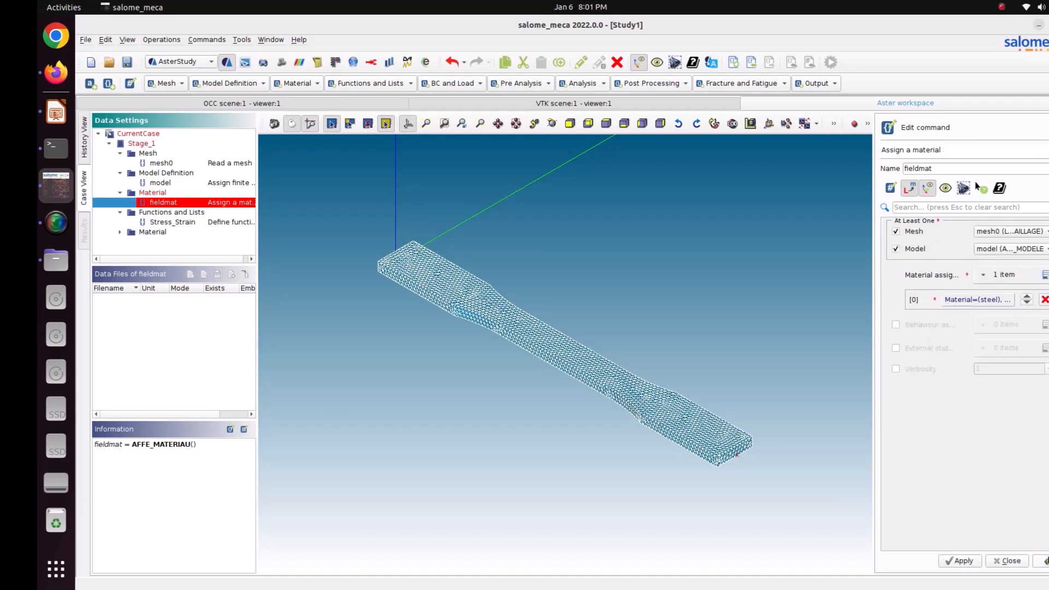
click(963, 561)
click(1041, 561)
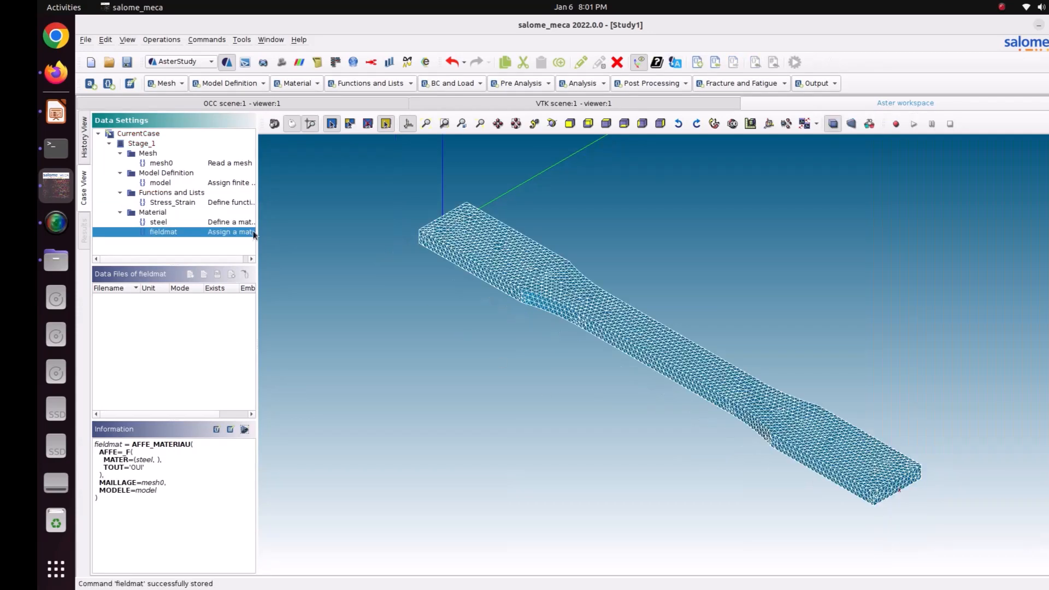
- Define a new function named Load_F based on Coordinates, with Time as its parameter name
click(387, 85)
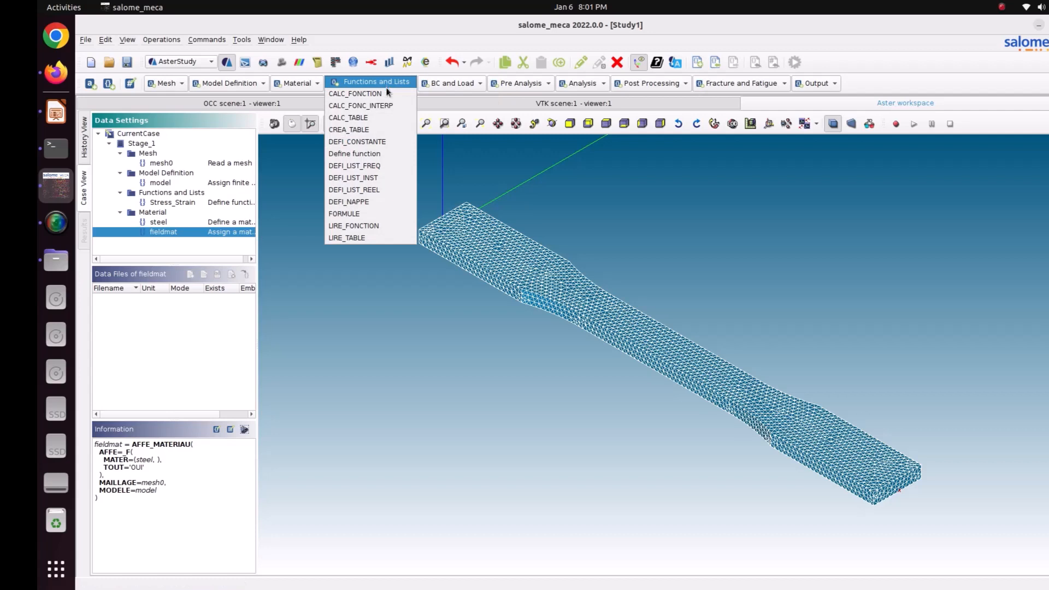
click(367, 154)
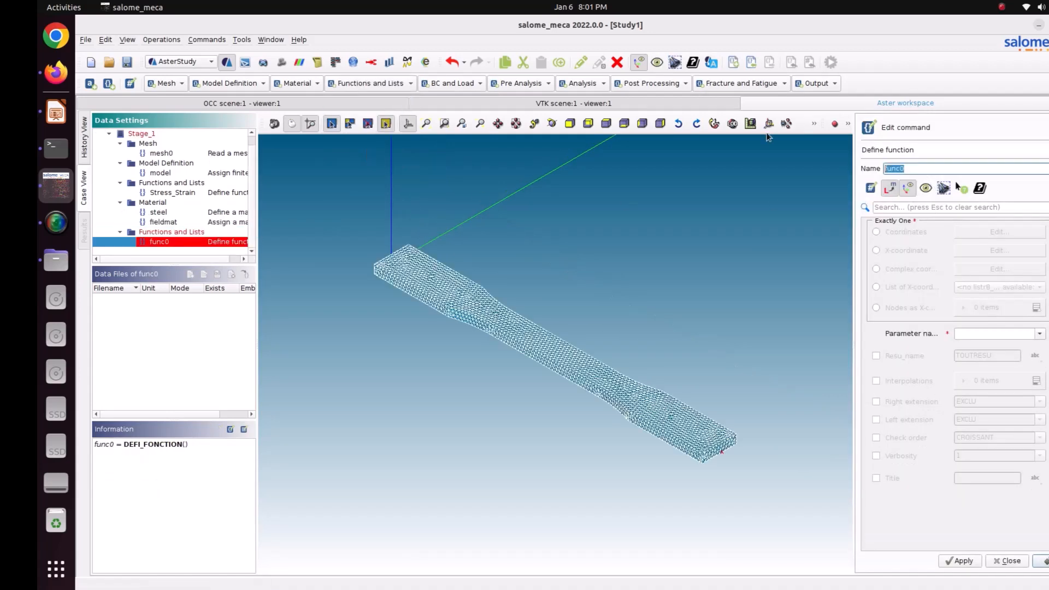
text(Load_F)
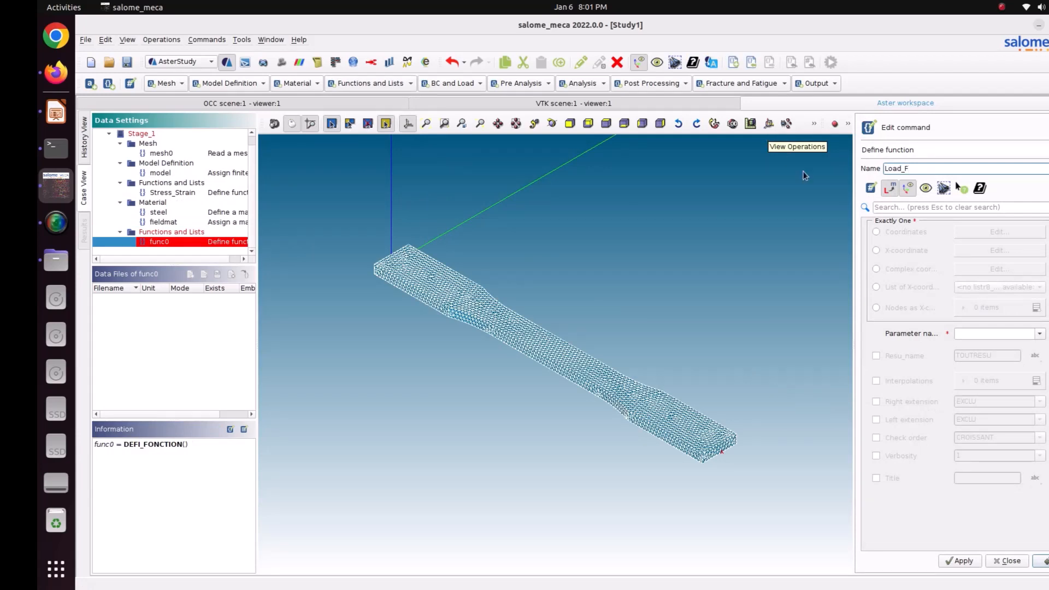
click(877, 232)
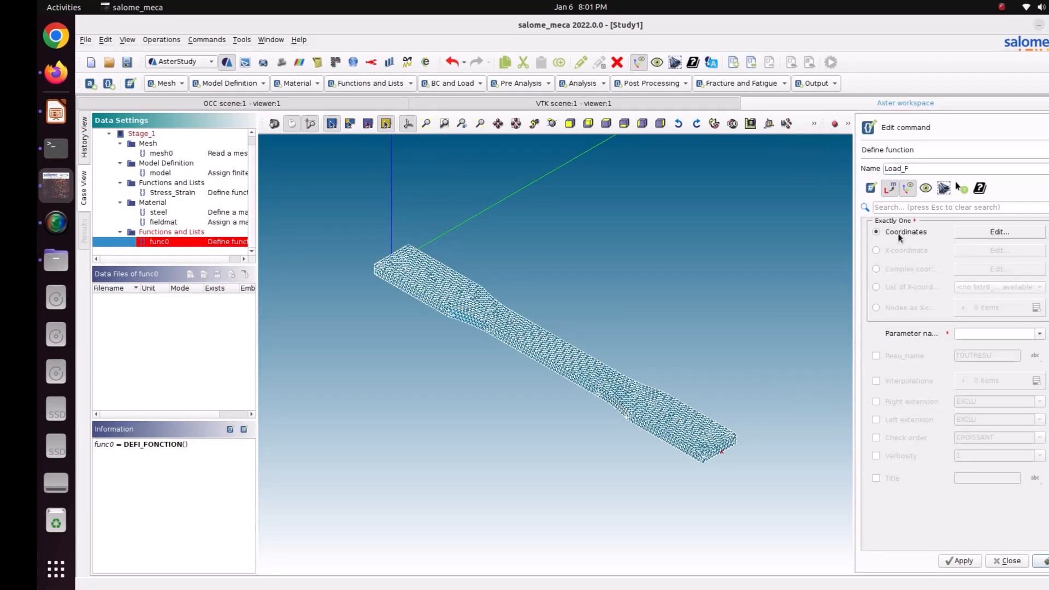
click(1044, 337)
click(1040, 336)
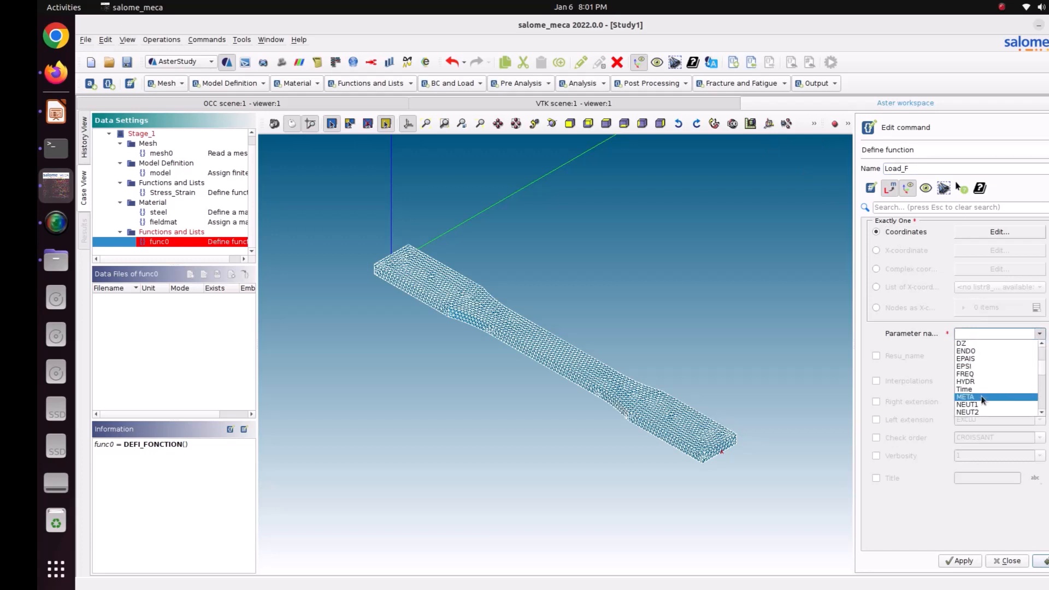
click(978, 392)
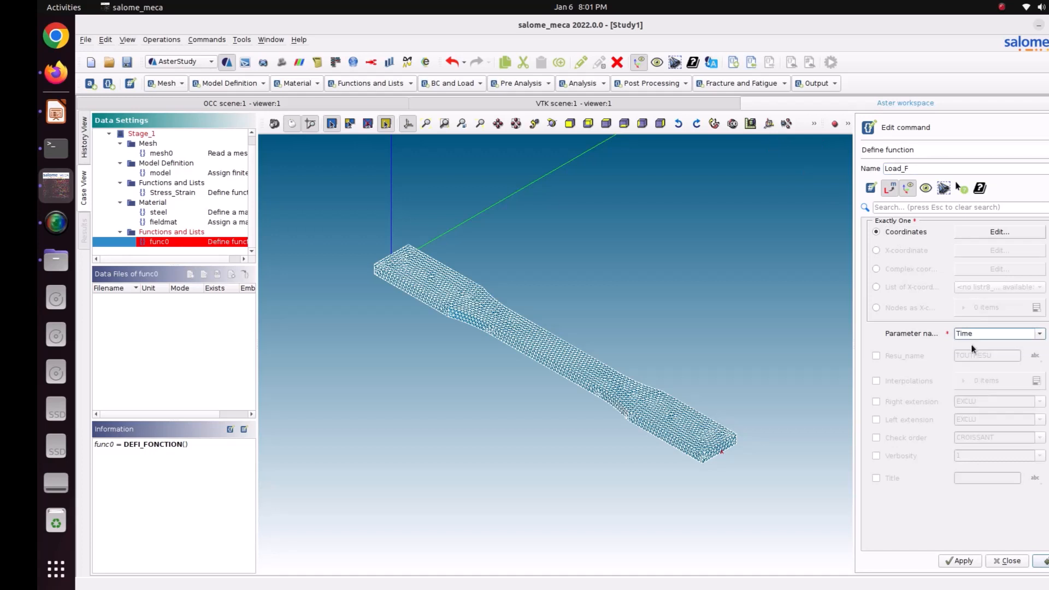
- Open the function's coordinates table and enter time 0 and function value 0 in the first row
click(967, 234)
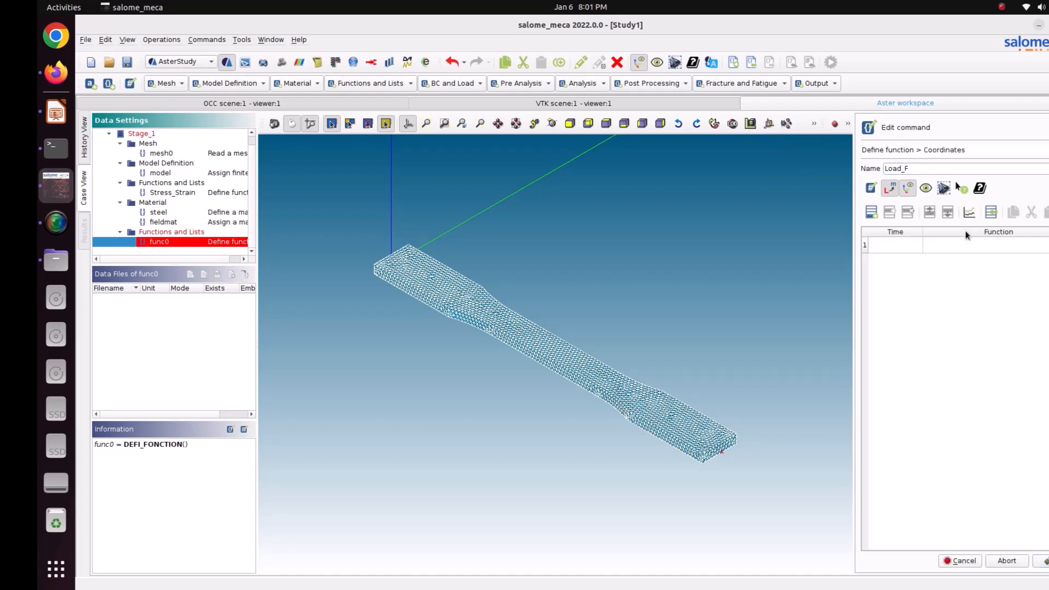
click(888, 247)
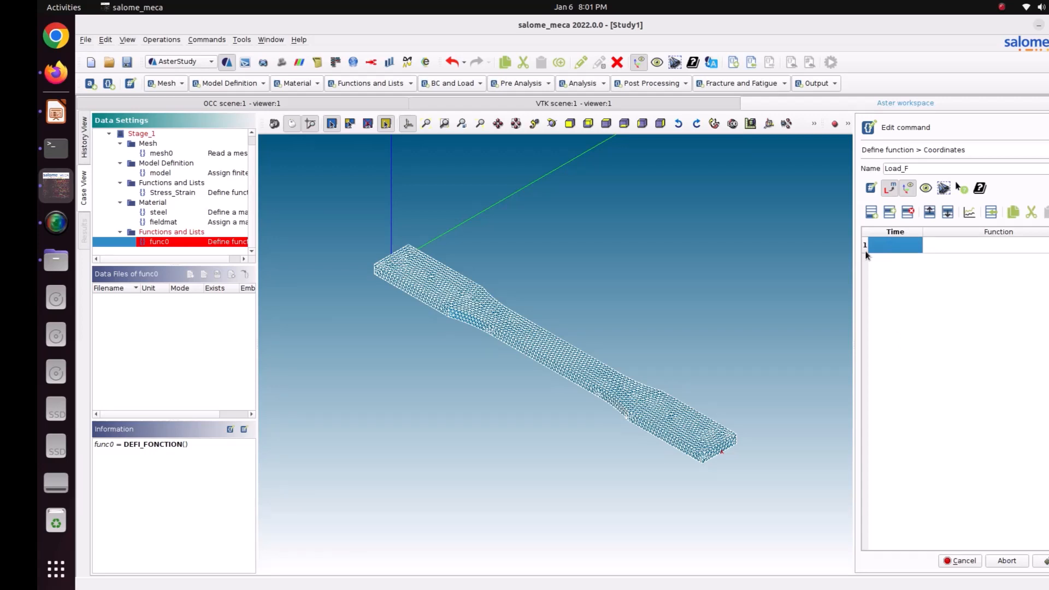
text(0)
key(Tab)
text(0)
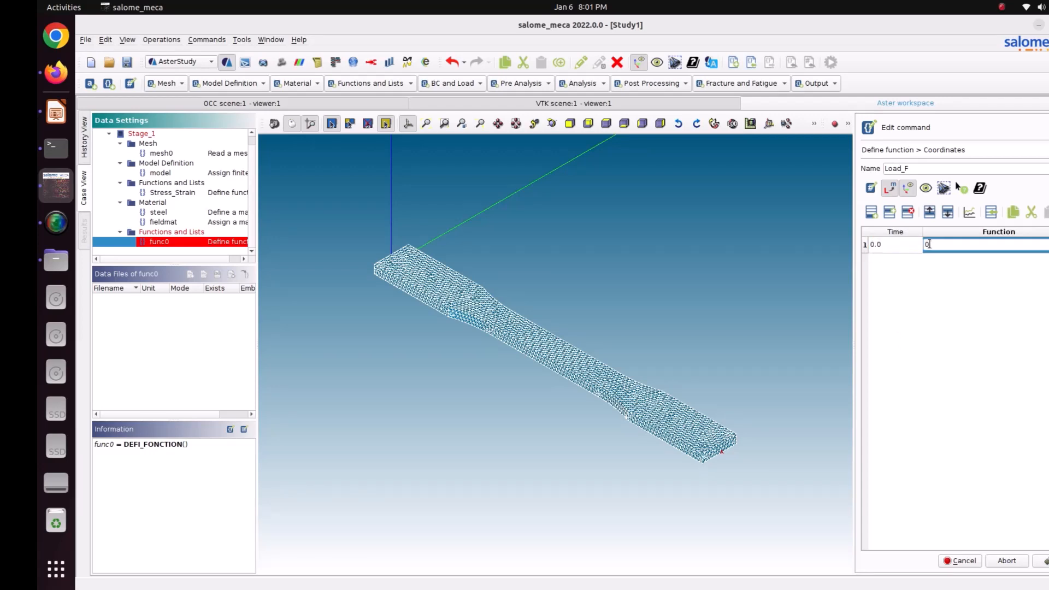
- Add three rows to the coordinates table and enter time 1 and function value 1 in the second row
click(870, 215)
click(870, 214)
click(870, 215)
click(887, 263)
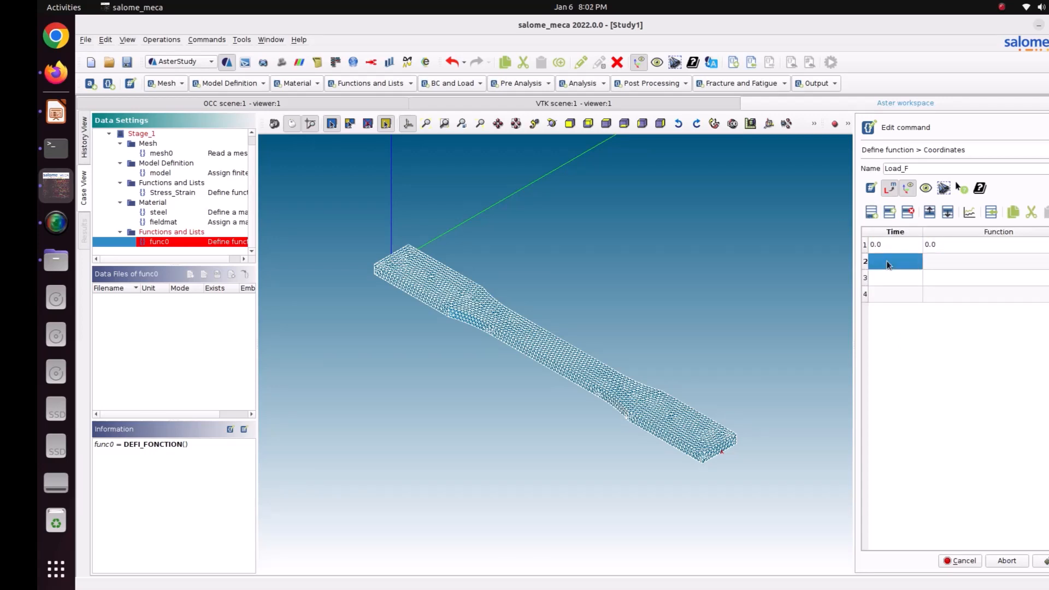
text(1)
click(978, 261)
text(1)
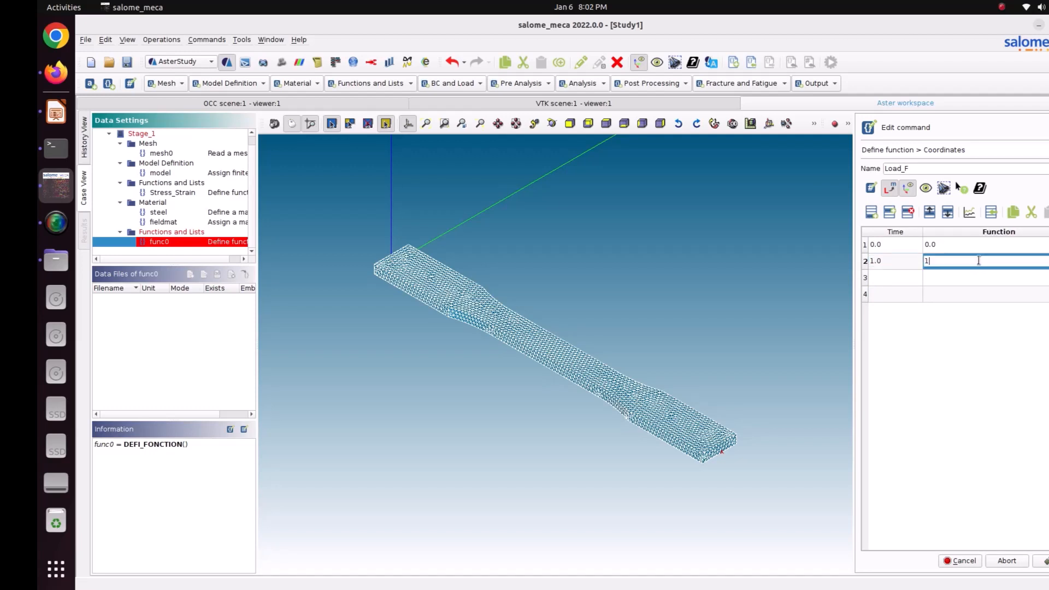
- Delete the two empty rows from the Load_F coordinates table
click(948, 298)
drag(948, 298, 902, 282)
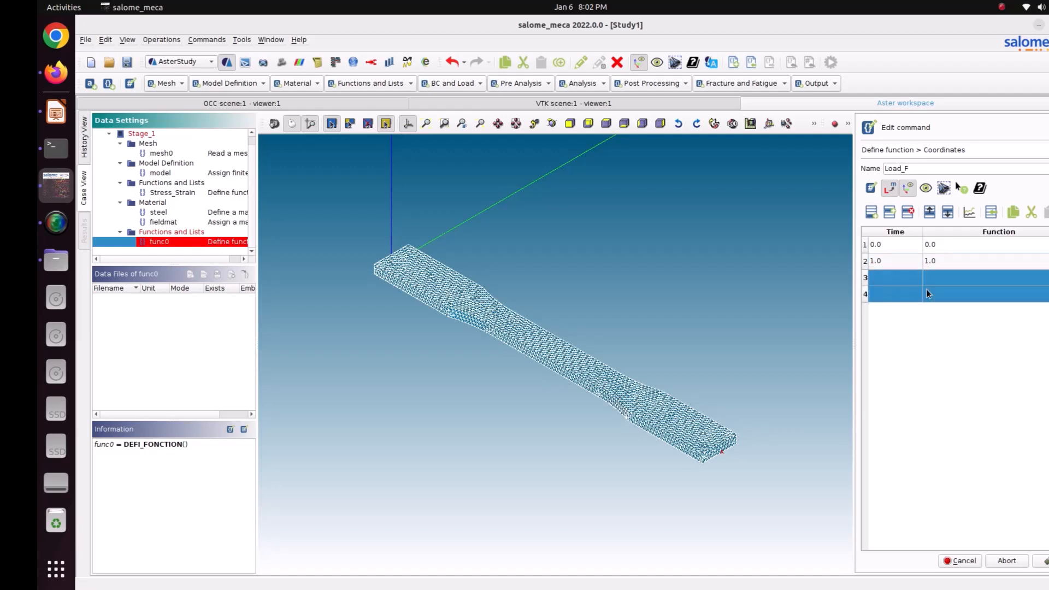
click(904, 215)
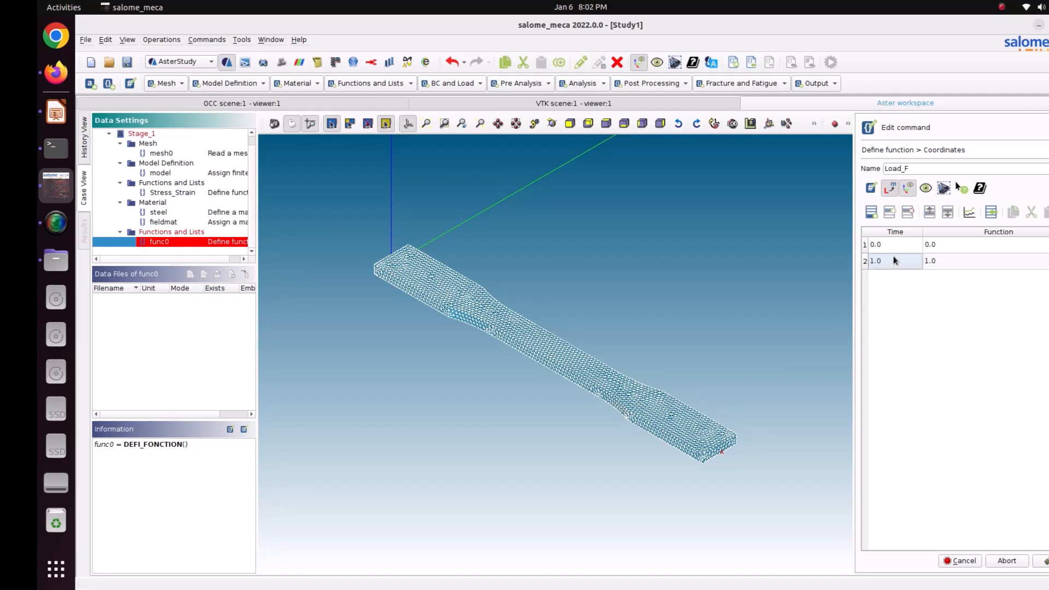
- Plot the two coordinate rows as a function curve, then accept the table and save the Load_F function
drag(897, 247, 930, 258)
click(969, 212)
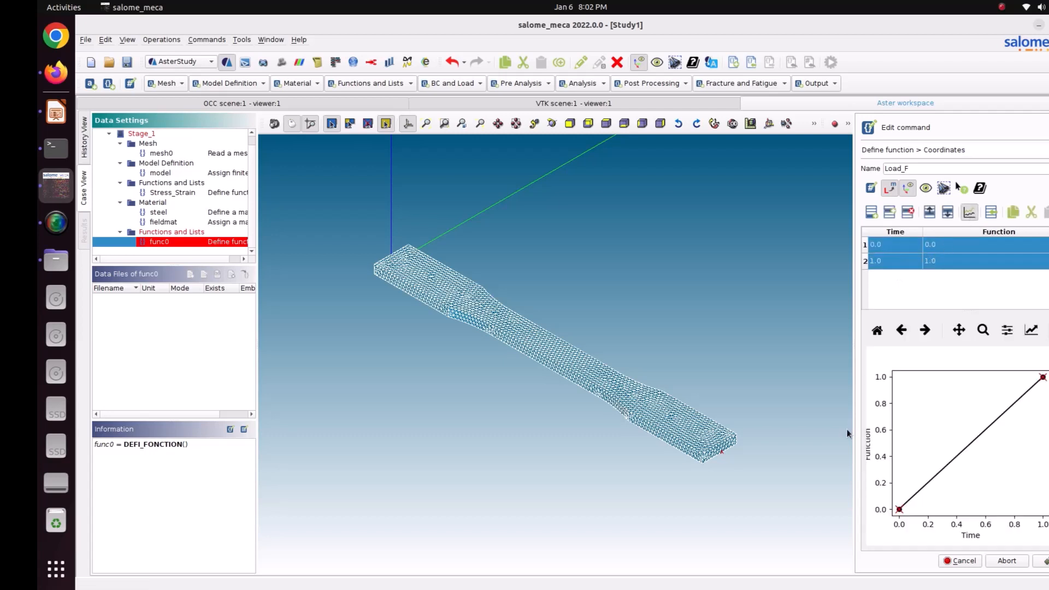
click(1035, 561)
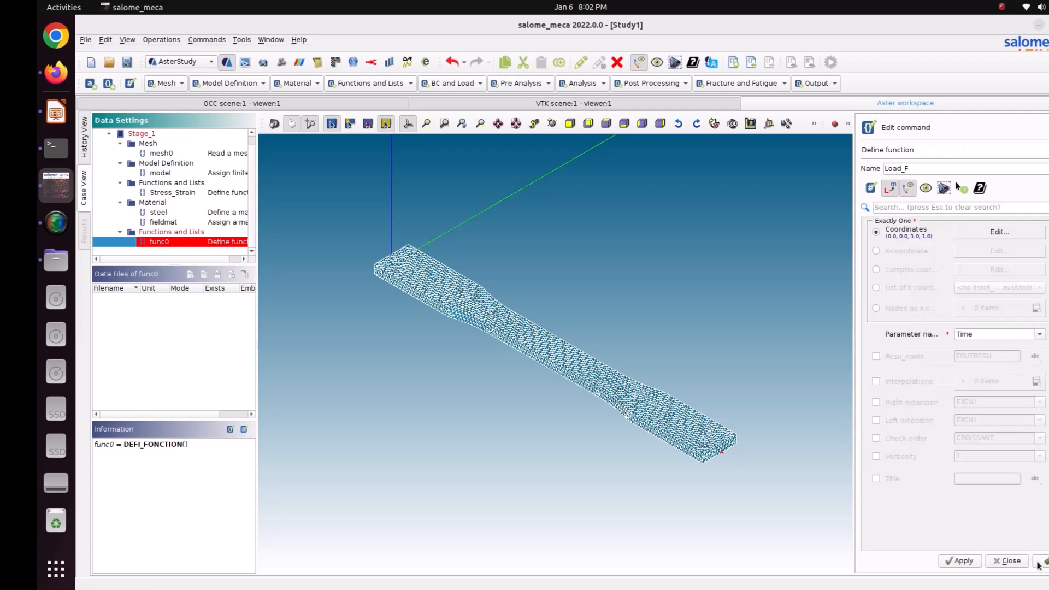
click(962, 561)
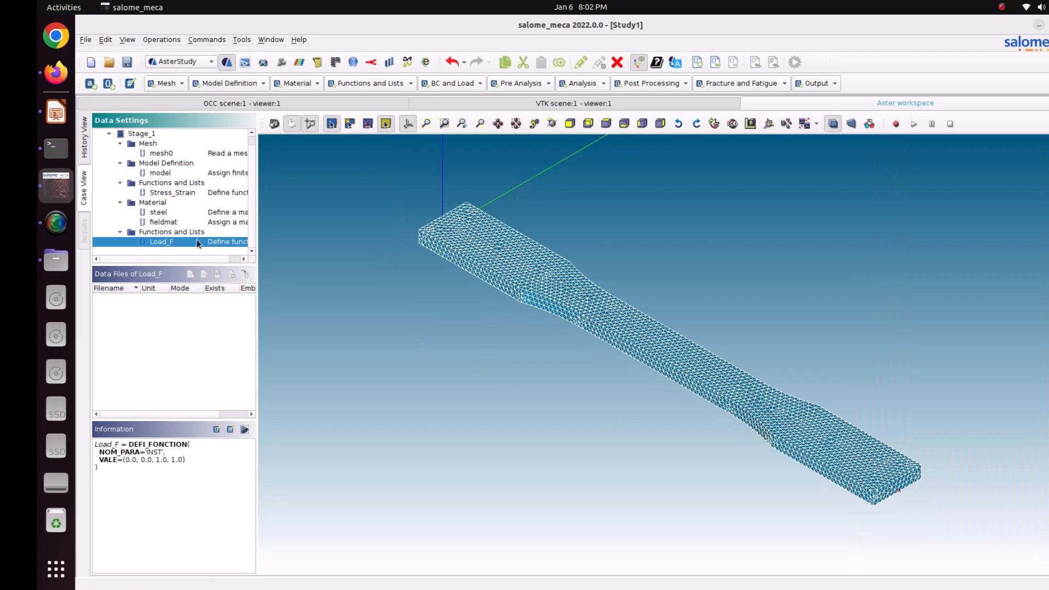
- Add a DEFI_LIST_REEL command with its DEBUT value set to 0 and INTERVALLE enabled
click(383, 84)
click(356, 190)
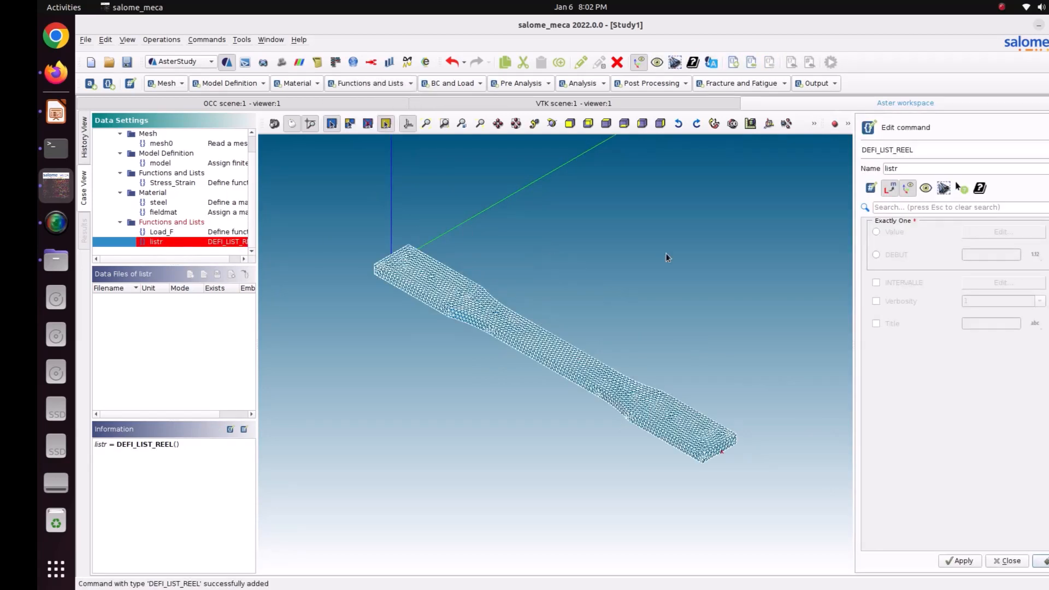
click(903, 255)
click(1002, 255)
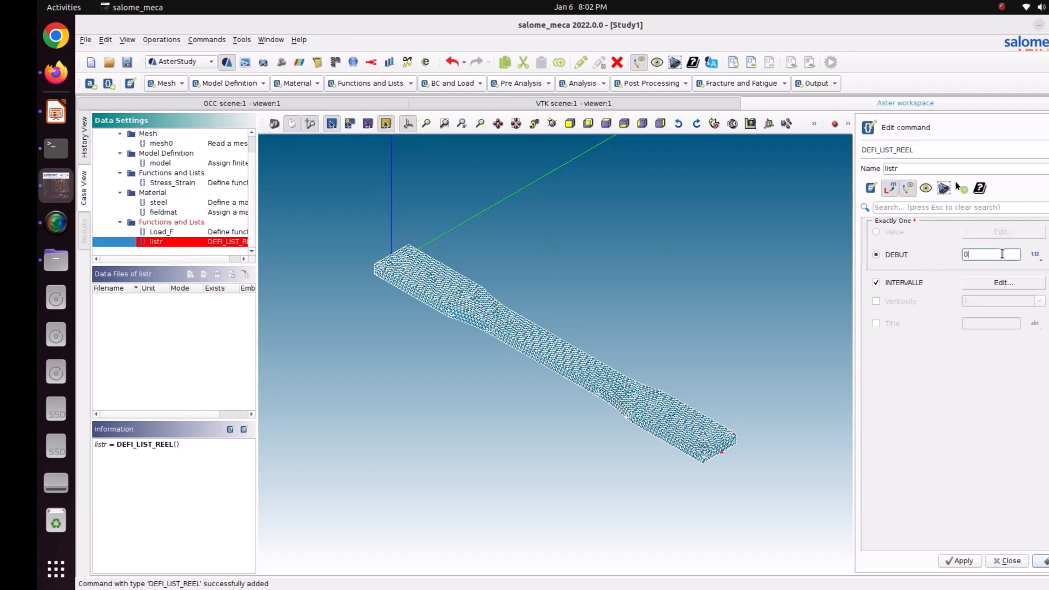
text(0)
- Define the list's interval until 1.0 with a step length of 0.1 and save the list command
click(1004, 282)
click(899, 249)
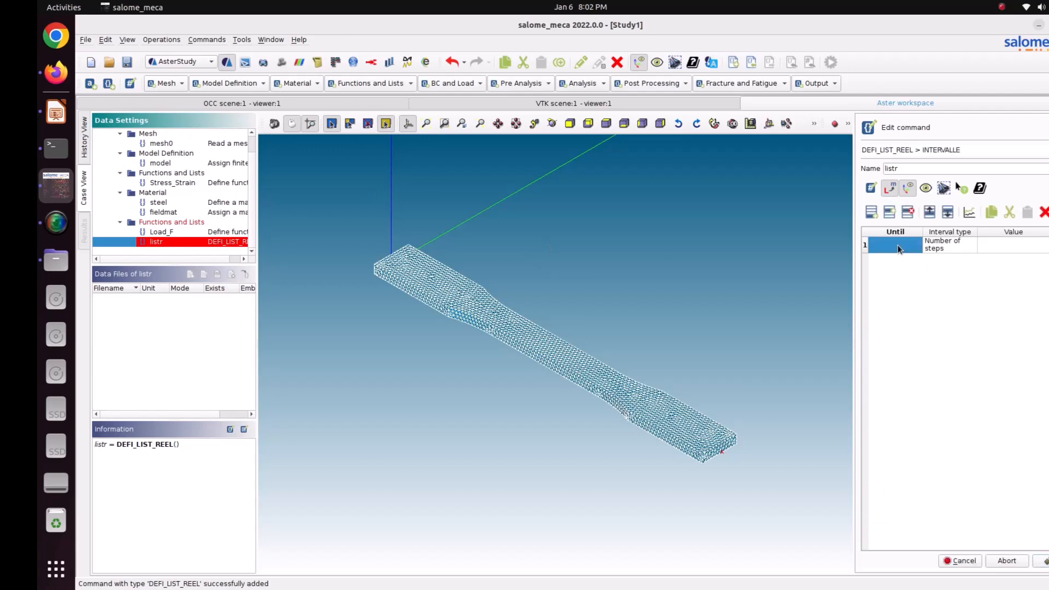
text(1.0)
click(949, 246)
click(949, 246)
click(944, 256)
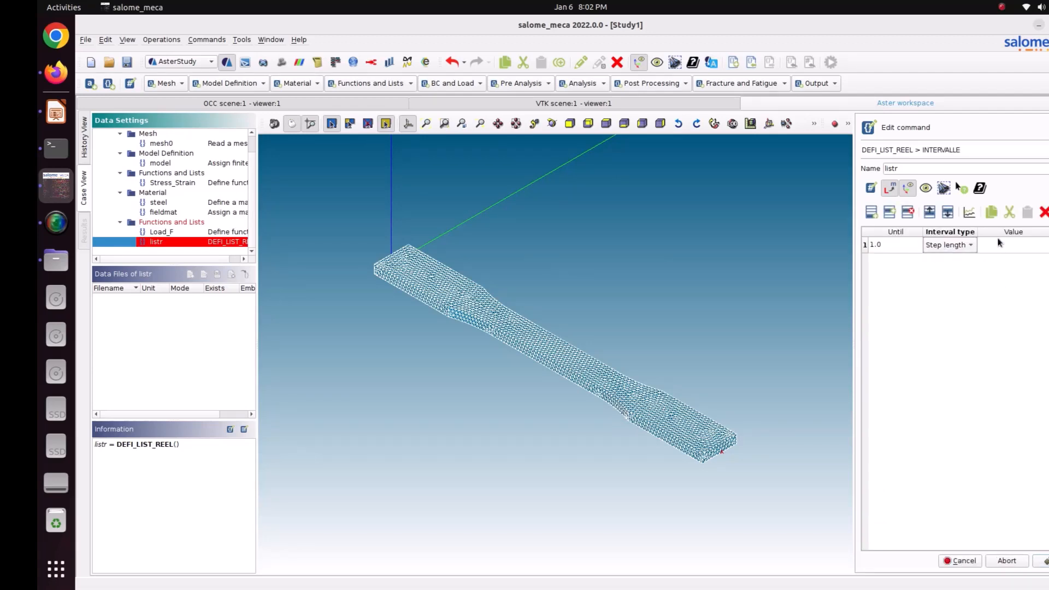
click(1000, 244)
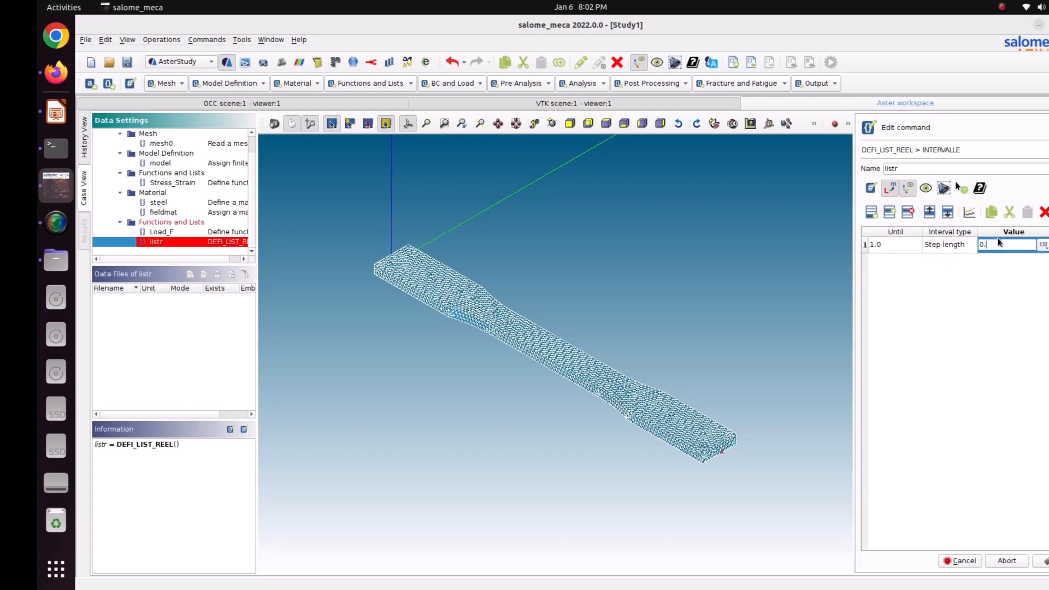
text(.1)
click(1043, 561)
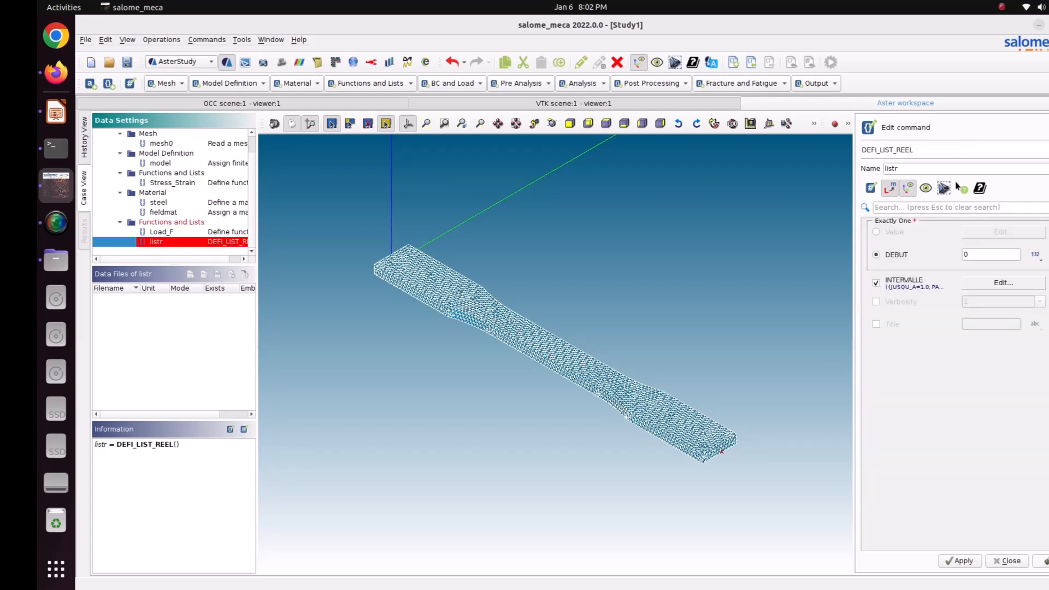
click(960, 560)
click(1041, 561)
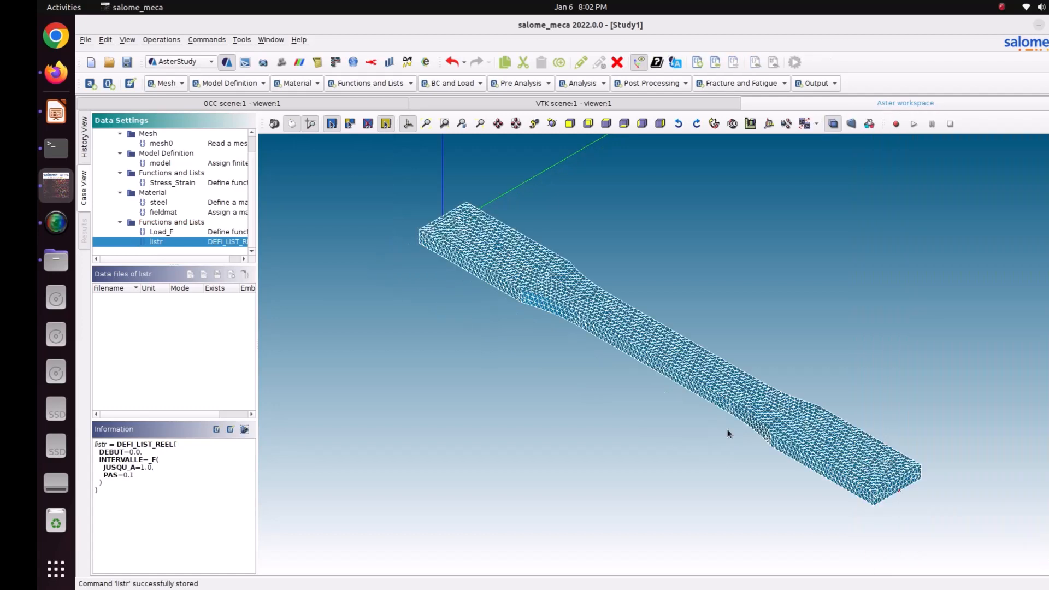
- Add a DEFI_LIST_INST command for the time stepping and set its method to AUTO
click(400, 86)
click(375, 178)
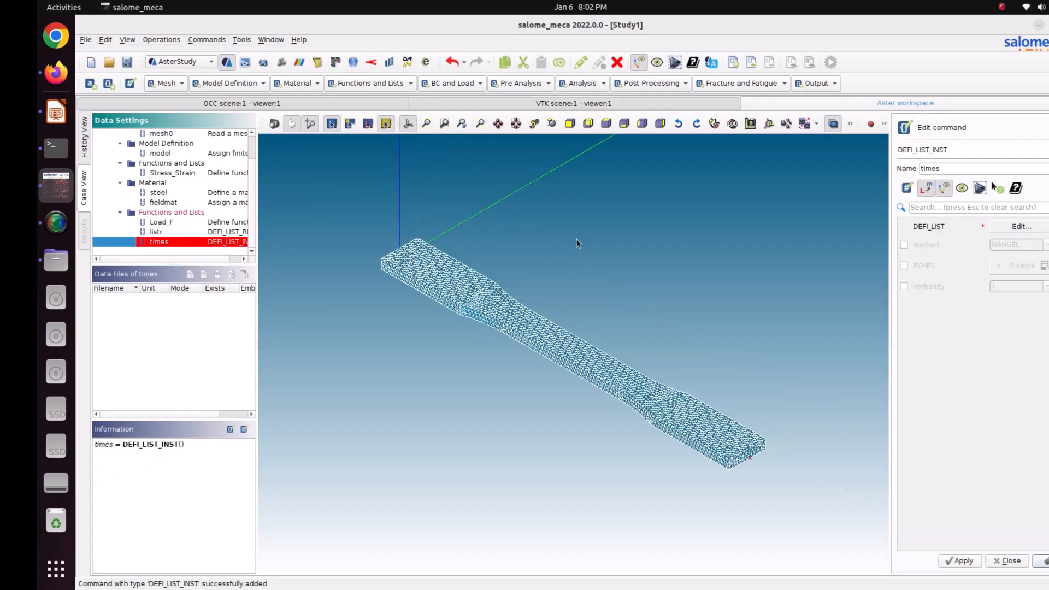
click(930, 251)
click(1035, 249)
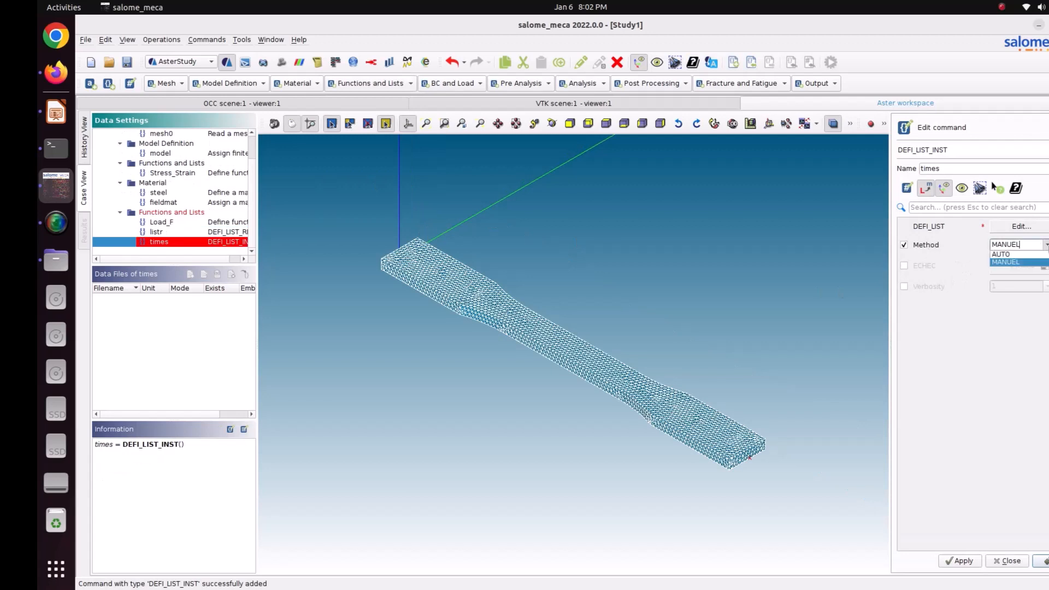
click(1032, 262)
click(1039, 249)
click(1034, 254)
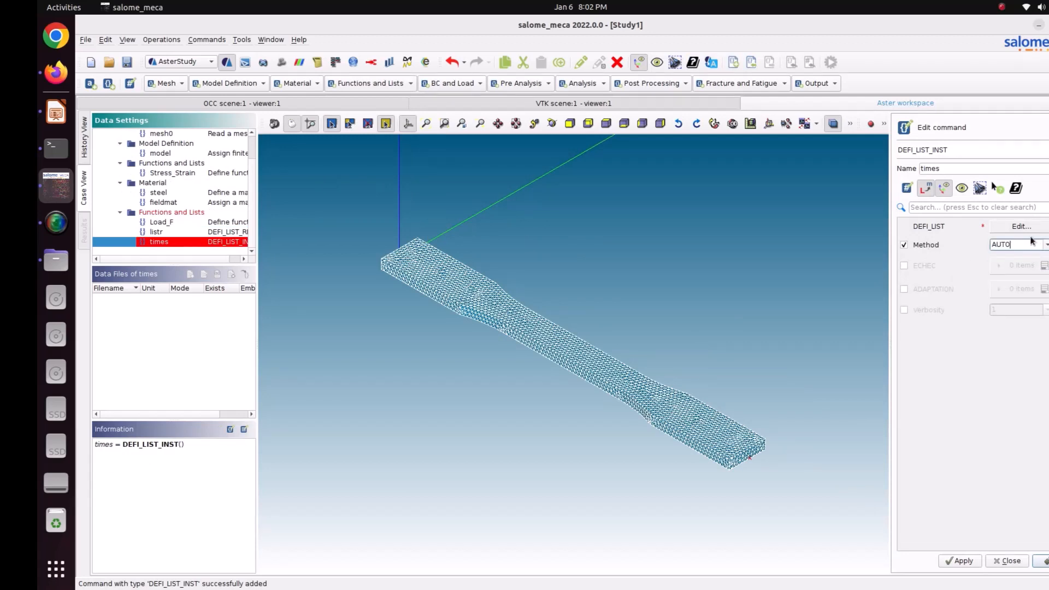
- Use listr as the time step list in DEFI_LIST and save the time-stepping command
click(1020, 229)
click(901, 251)
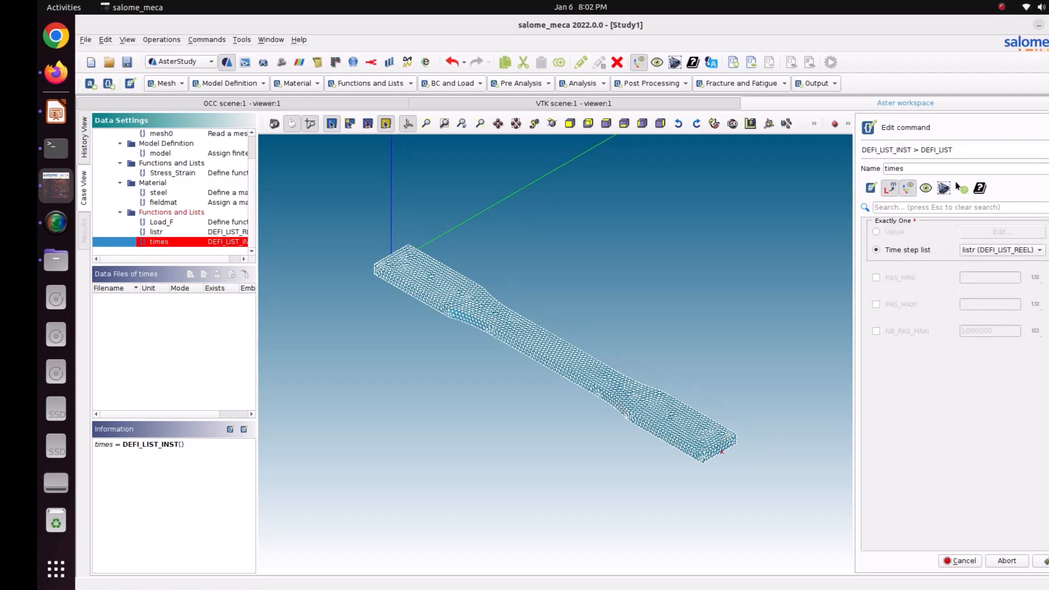
click(1042, 561)
click(969, 560)
click(1008, 561)
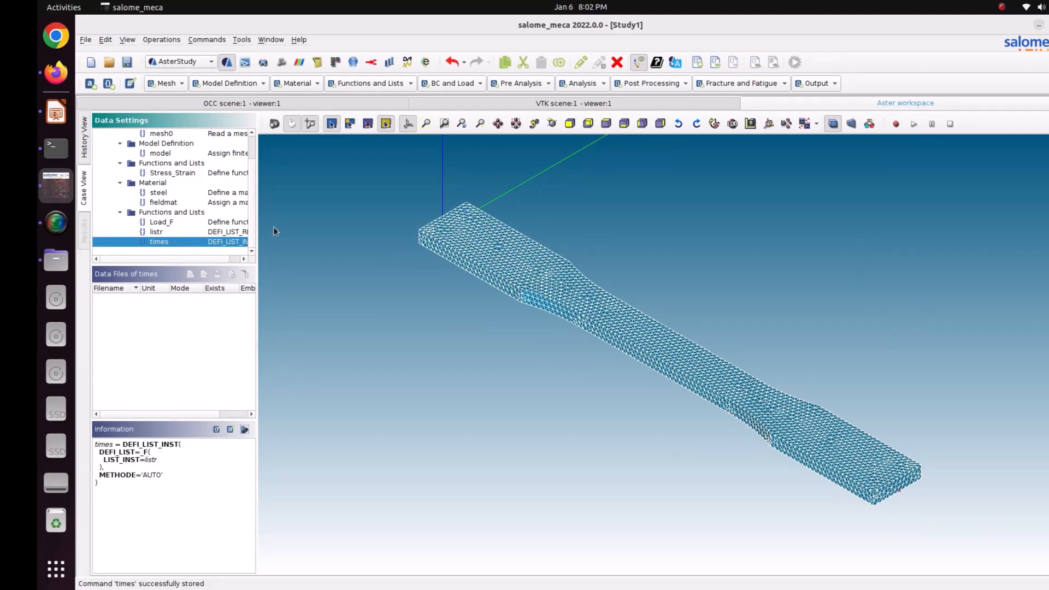
- Add a mechanical load with one Enforce DOF entry, and check the boundary conditions on the LibreOffice Impress slide
click(451, 83)
click(464, 119)
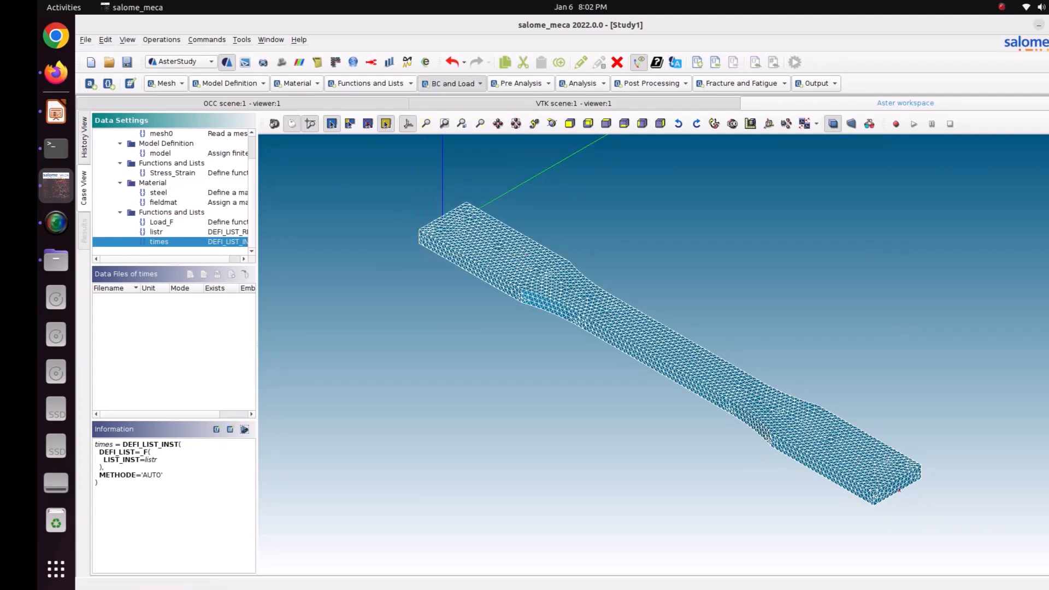
click(936, 290)
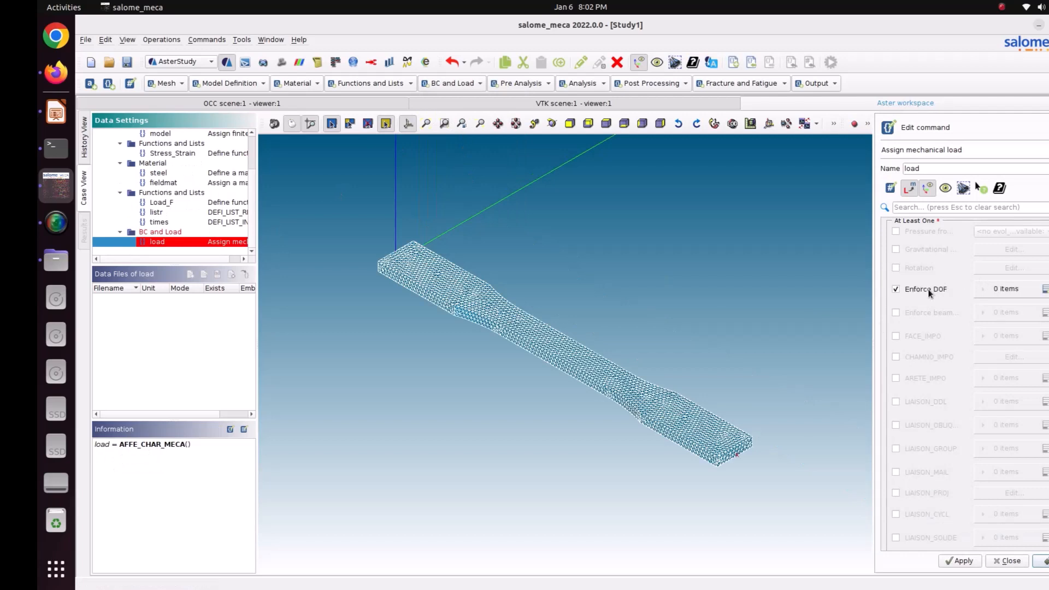
click(1044, 292)
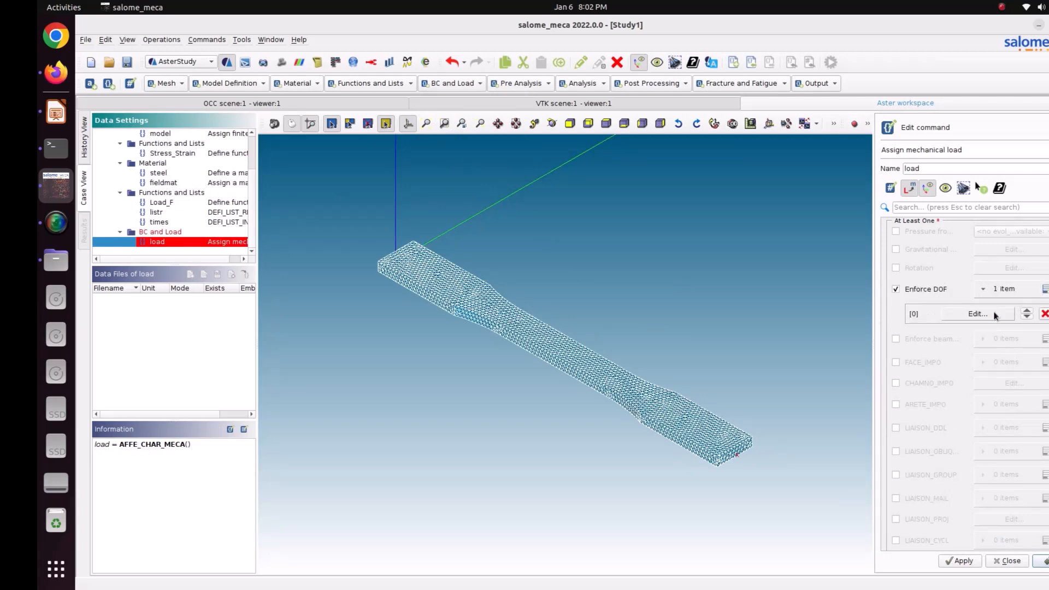
click(56, 112)
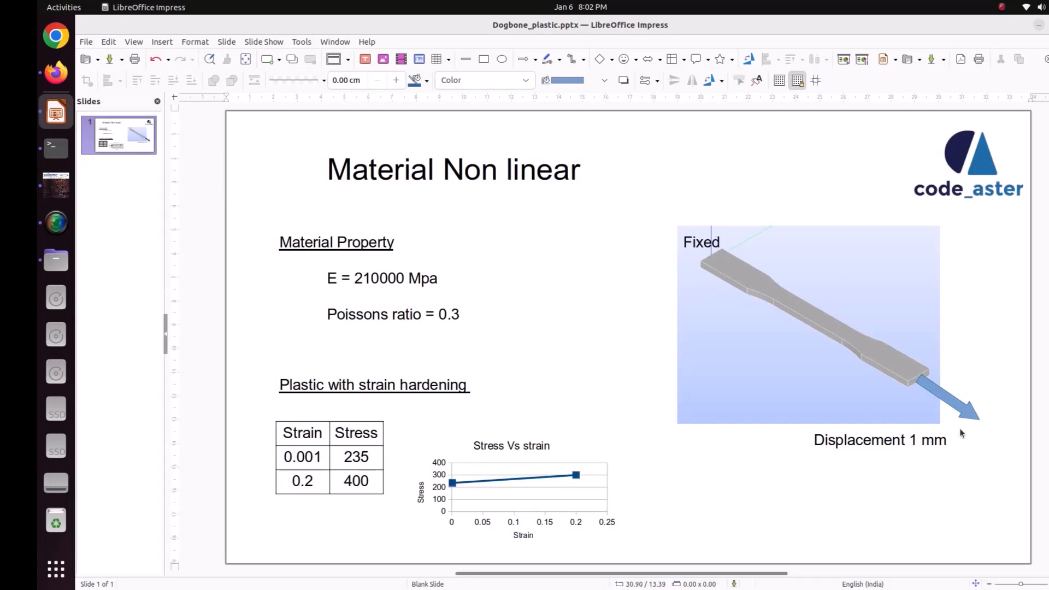
key(alt+Tab)
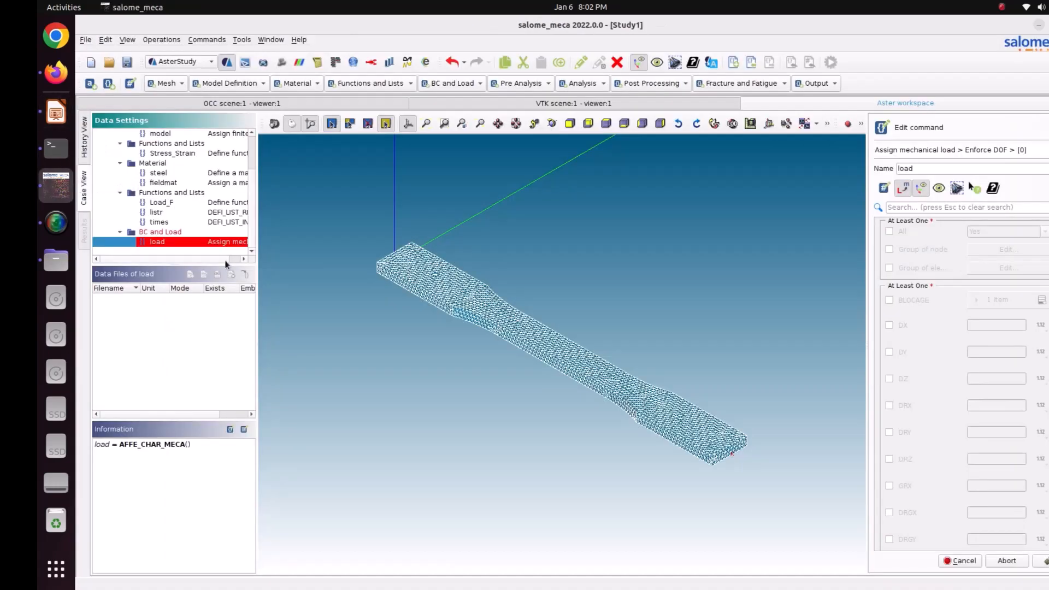
- Assign the first Enforce DOF entry to the Fix element group
click(941, 269)
click(995, 270)
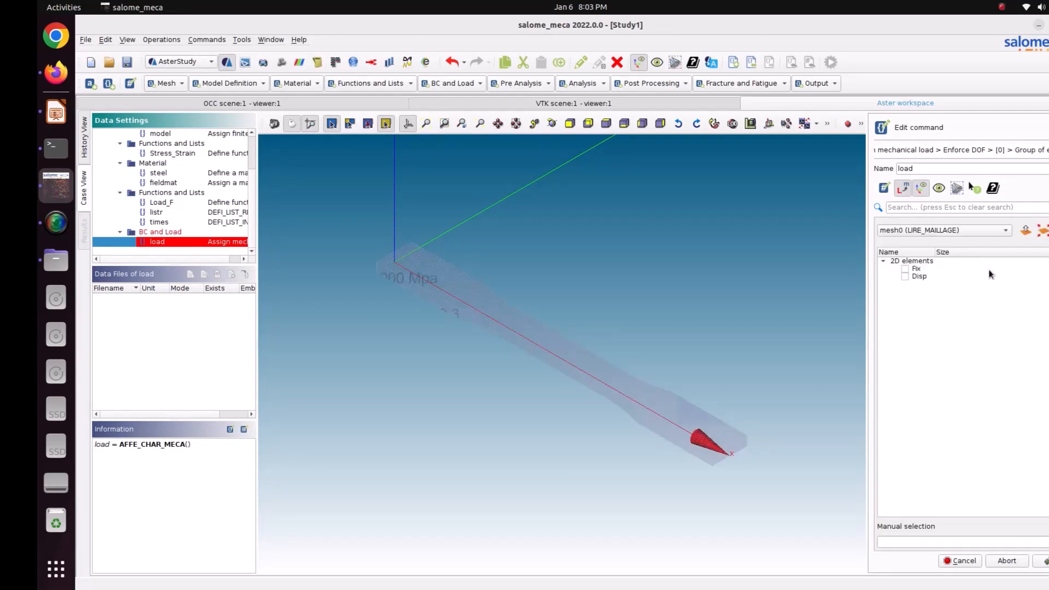
click(907, 269)
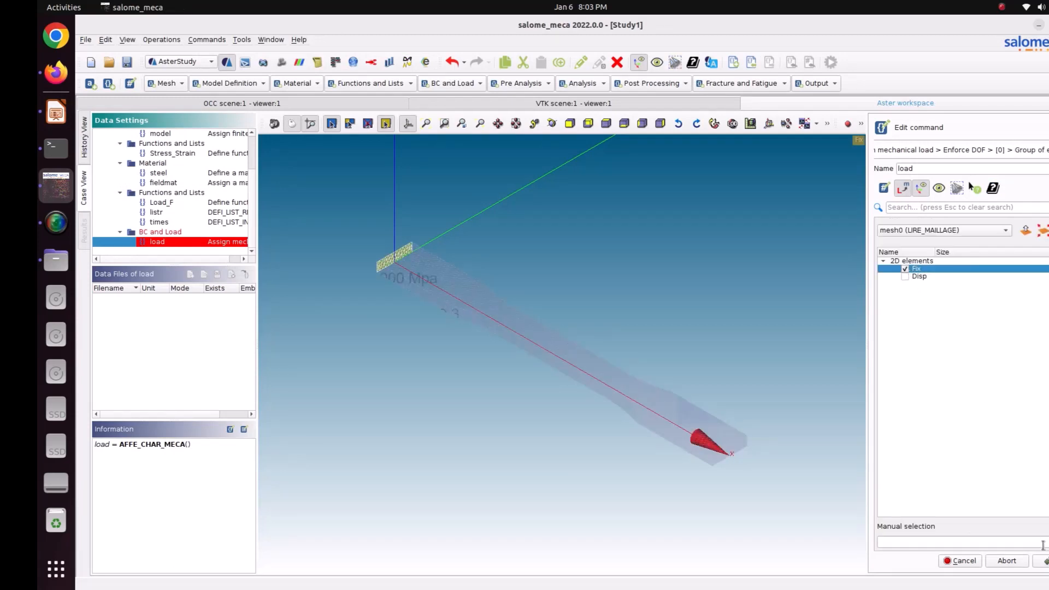
click(1045, 562)
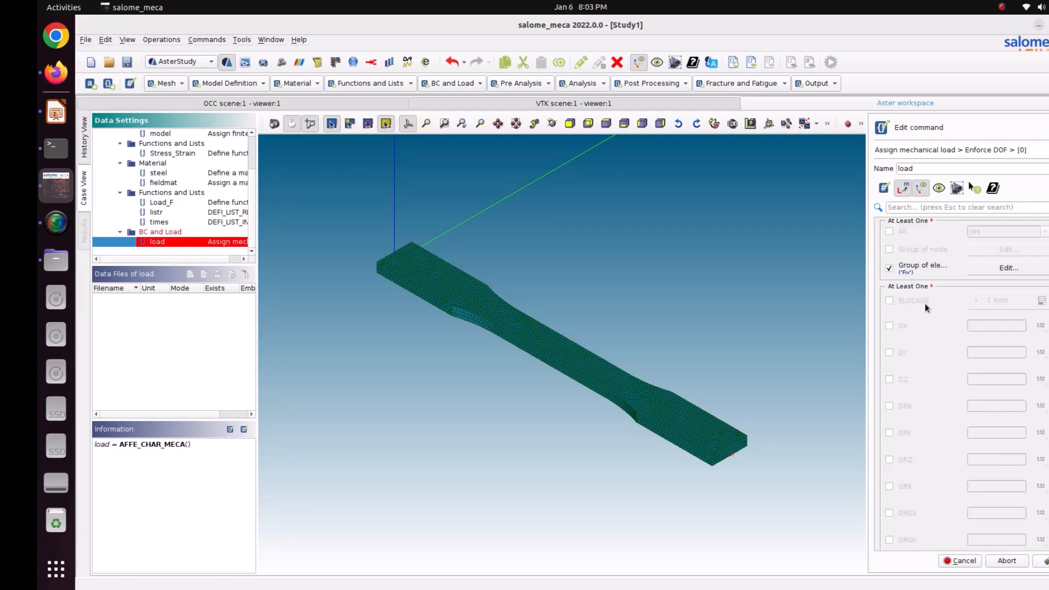
- Constrain DX, DY and DZ to 0 for the Fix group and accept the entry
click(903, 326)
click(904, 351)
click(904, 381)
click(987, 325)
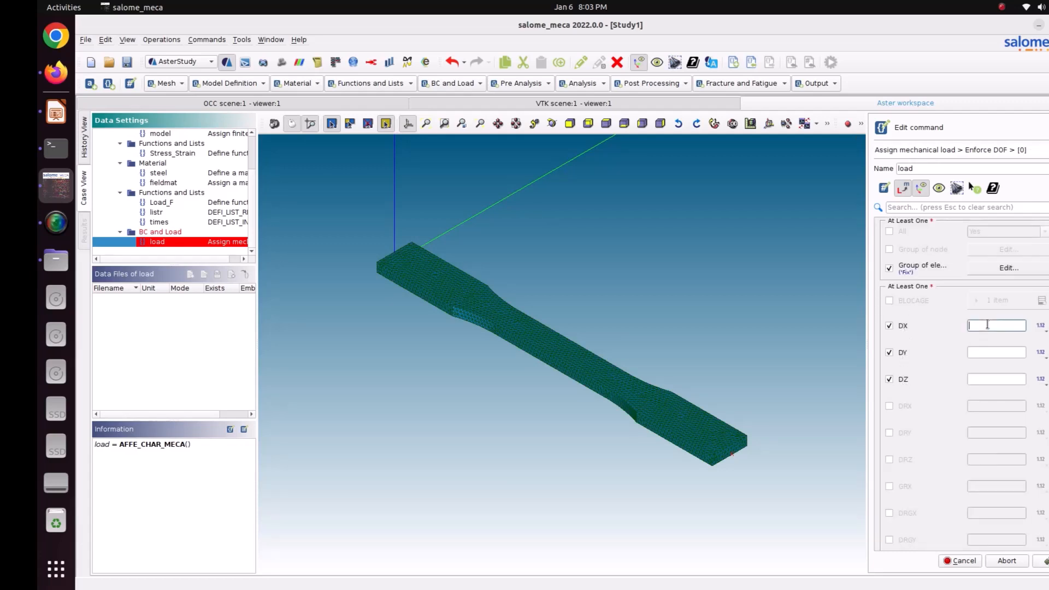
text(0)
click(996, 351)
text(0)
click(990, 381)
click(1045, 561)
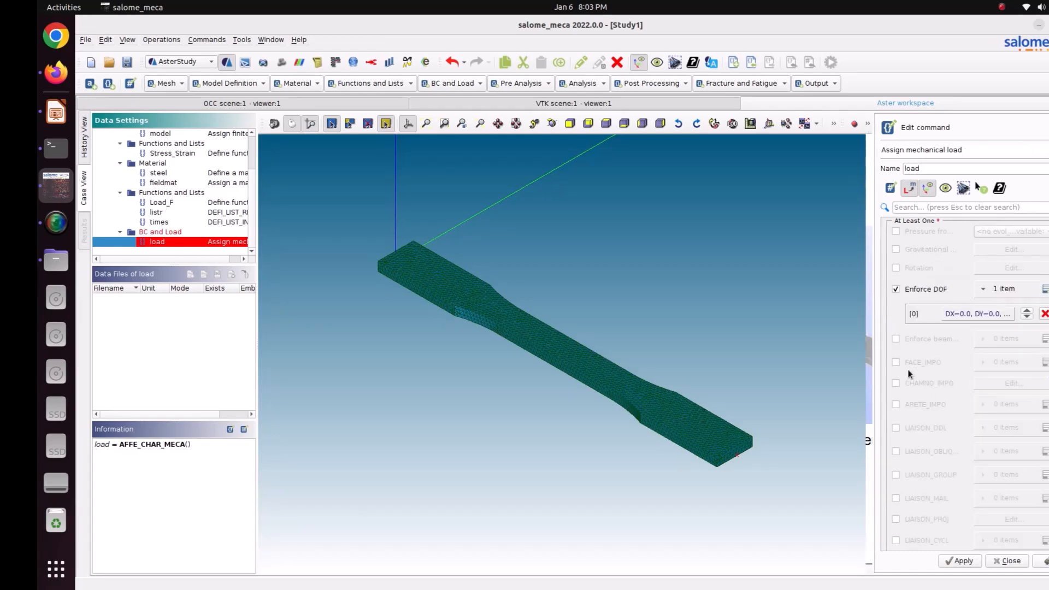
- Add a second Enforce DOF entry and assign it to the Disp element group
click(1044, 289)
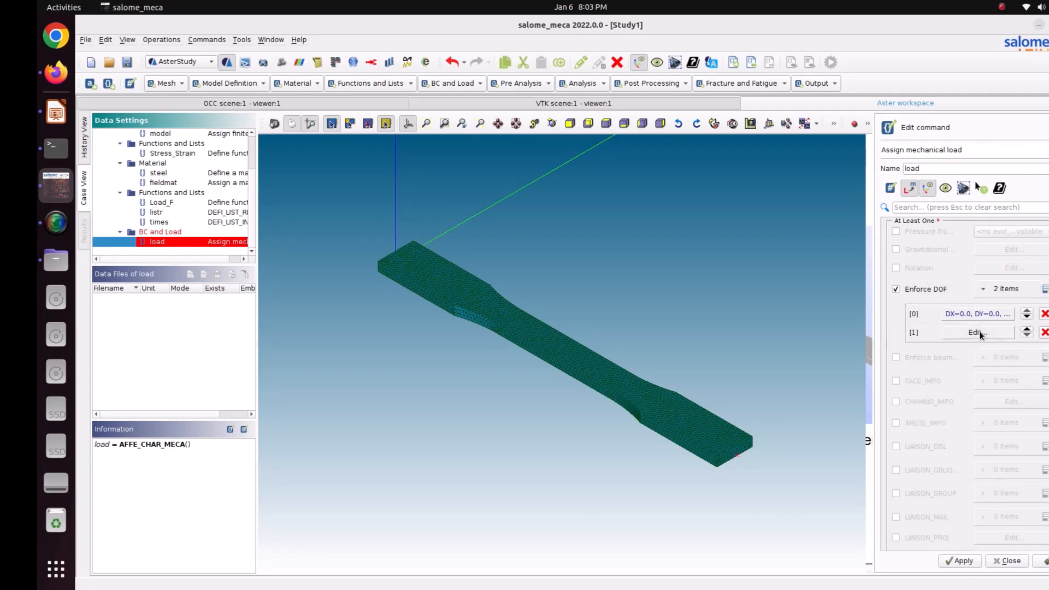
click(980, 333)
click(914, 269)
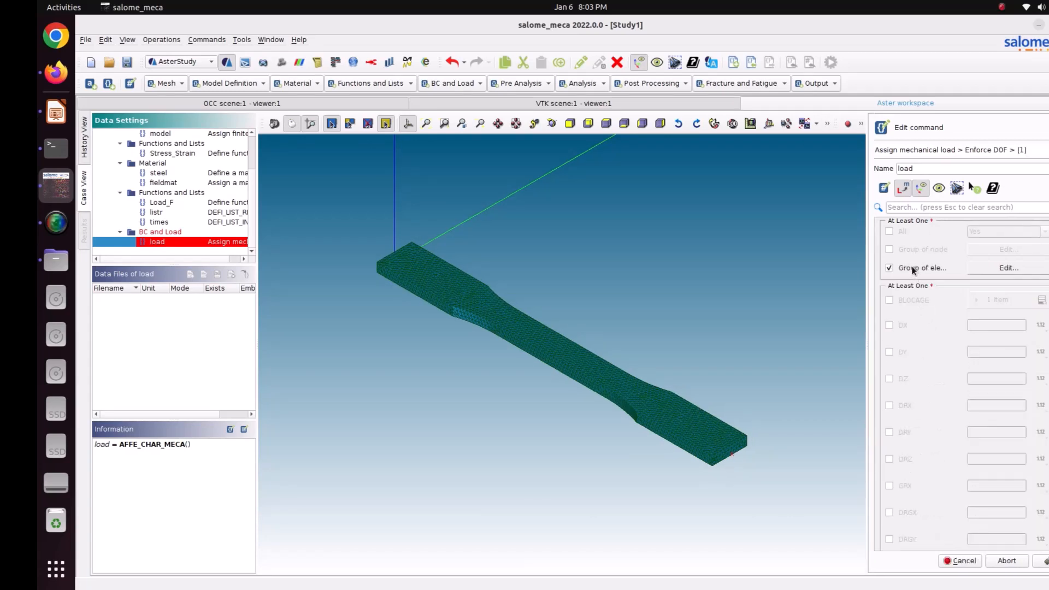
click(980, 269)
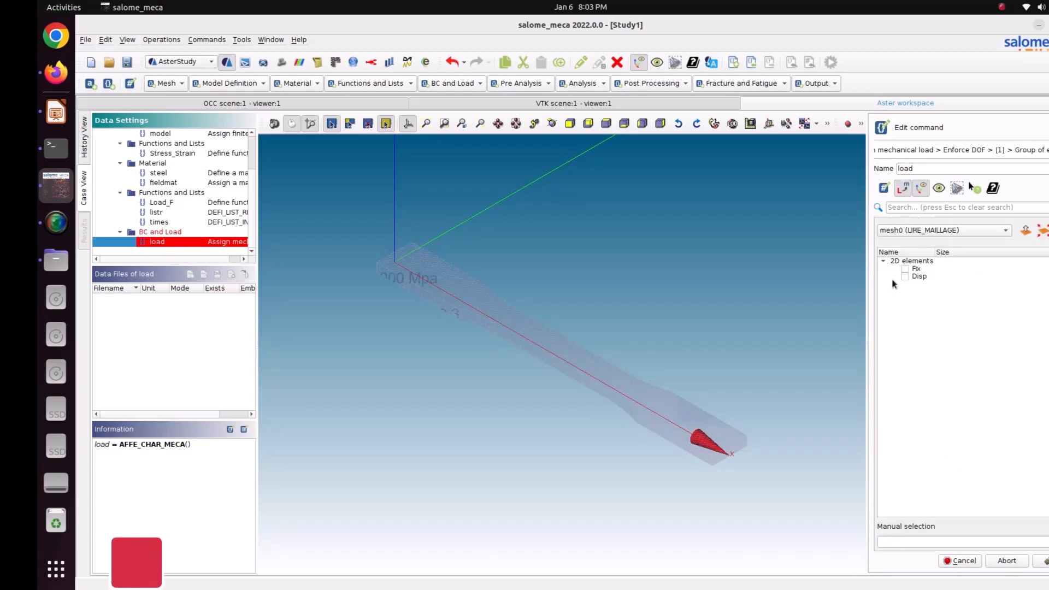
click(905, 277)
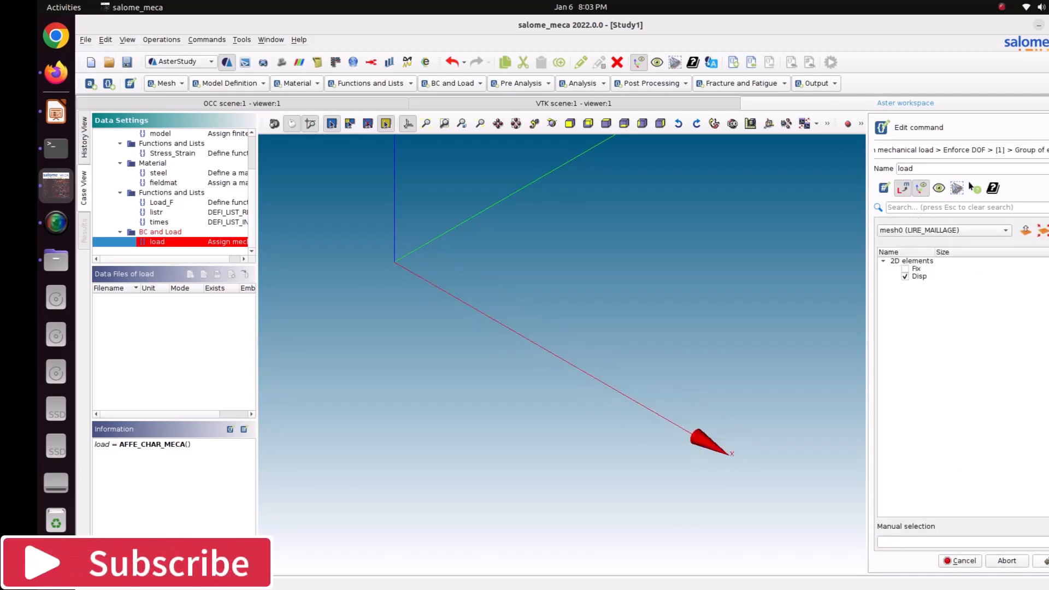
click(1043, 561)
- Impose a DX displacement of 1 on the Disp group and save the mechanical load
click(908, 328)
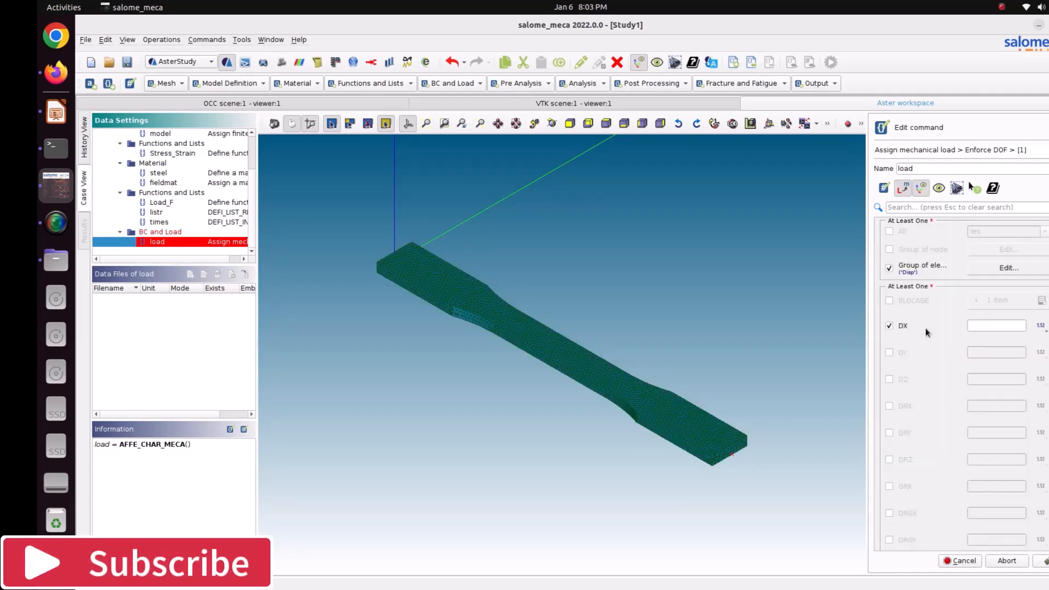
click(974, 328)
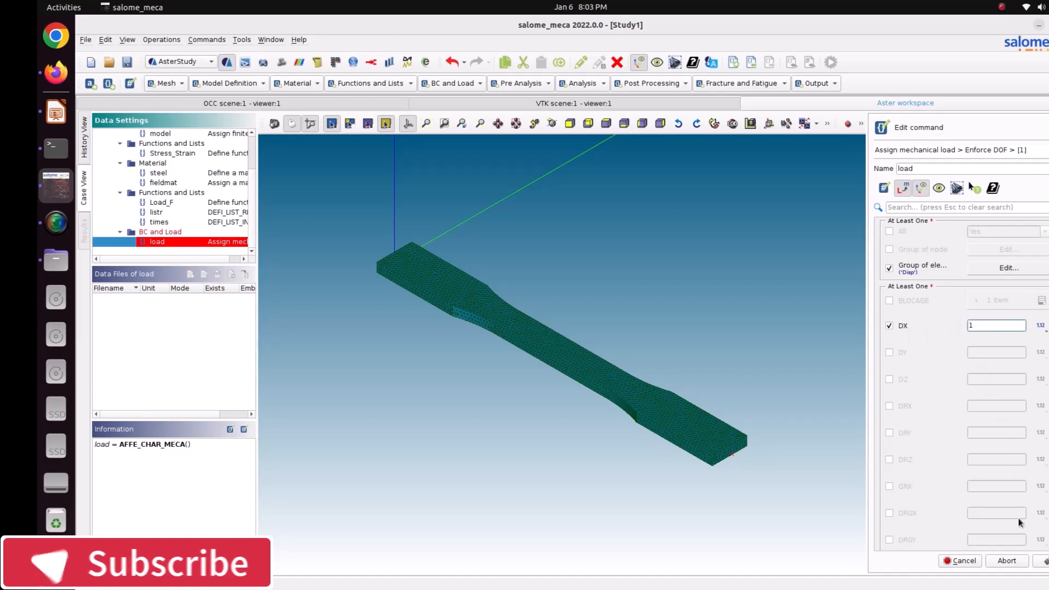
click(1044, 561)
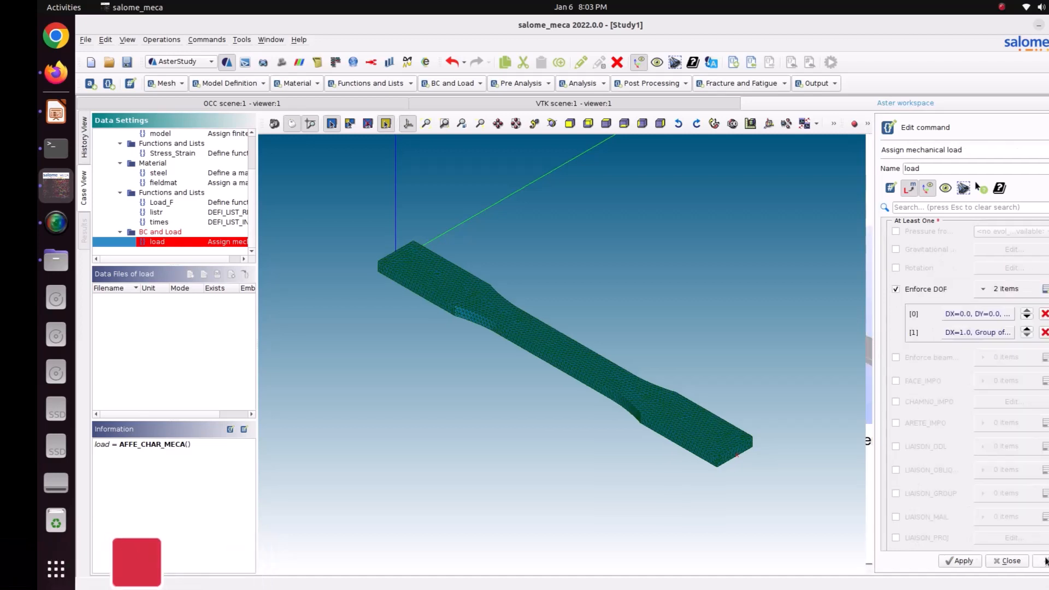
click(974, 563)
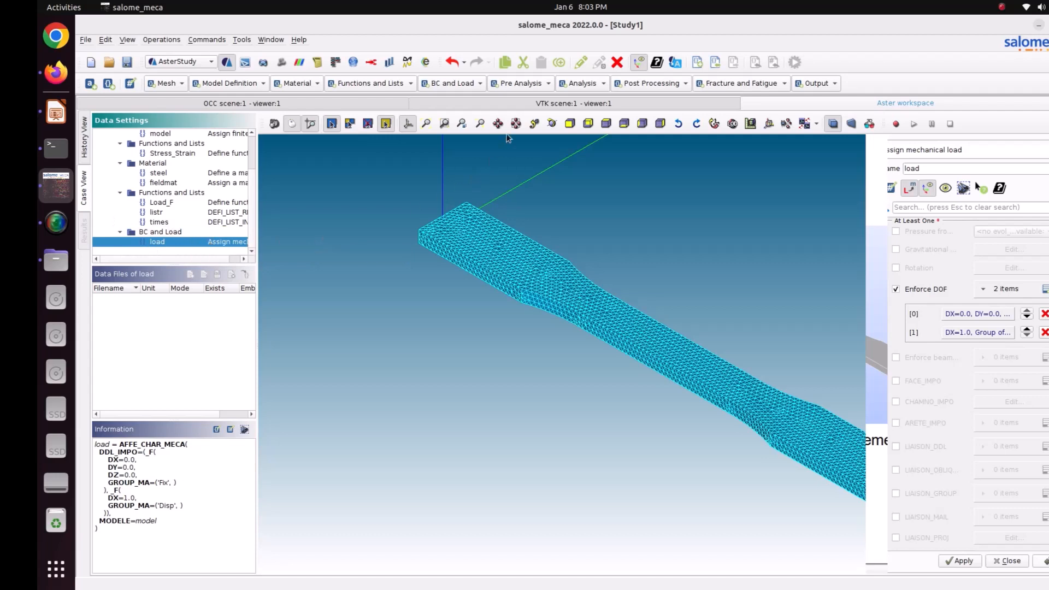
- Add a STAT_NON_LINE analysis and set listr as its time step list
click(580, 84)
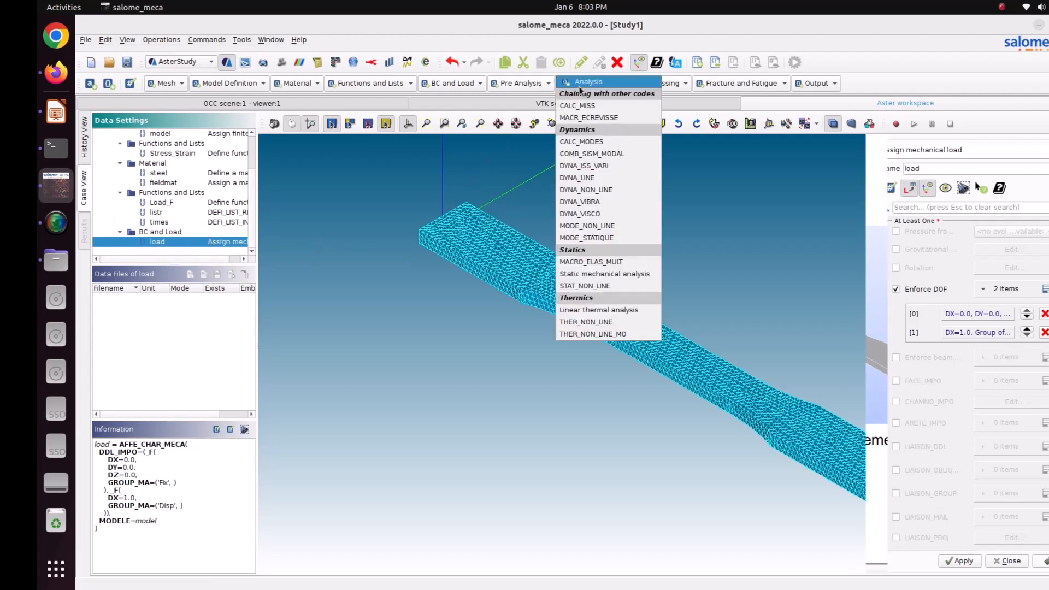
click(583, 288)
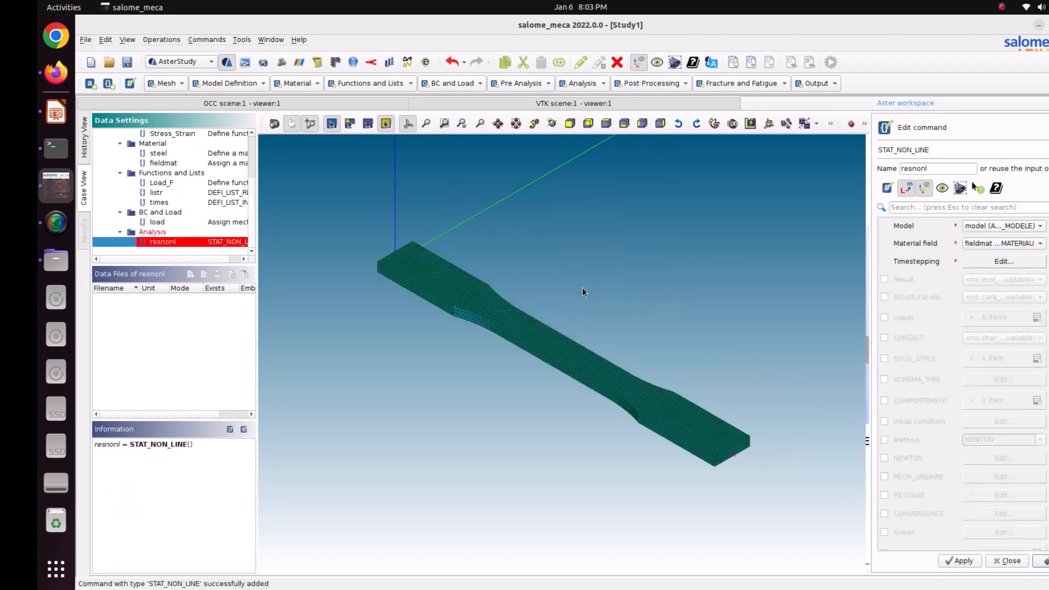
click(989, 262)
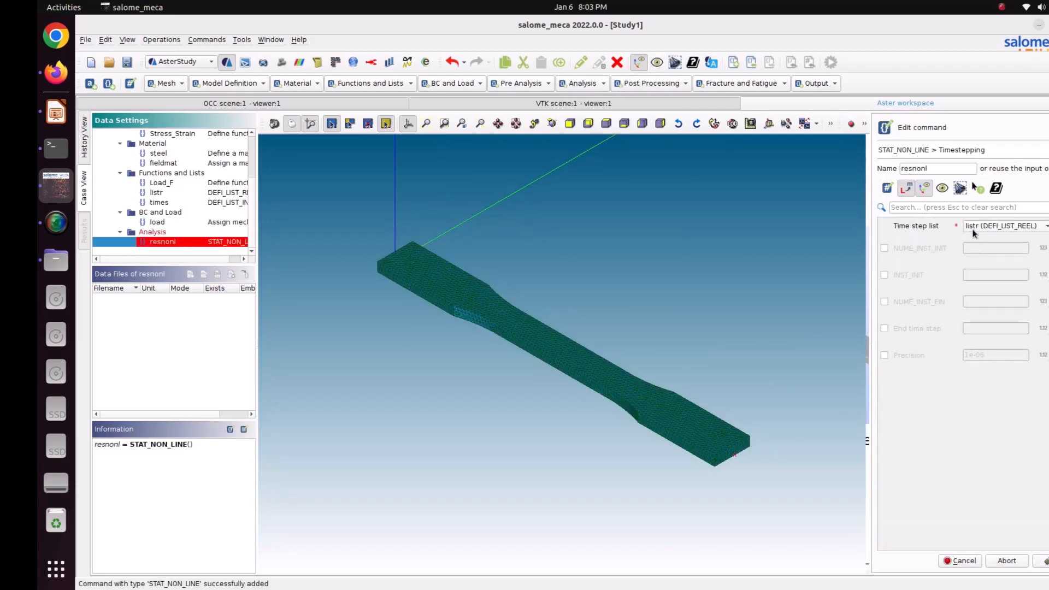
click(1045, 559)
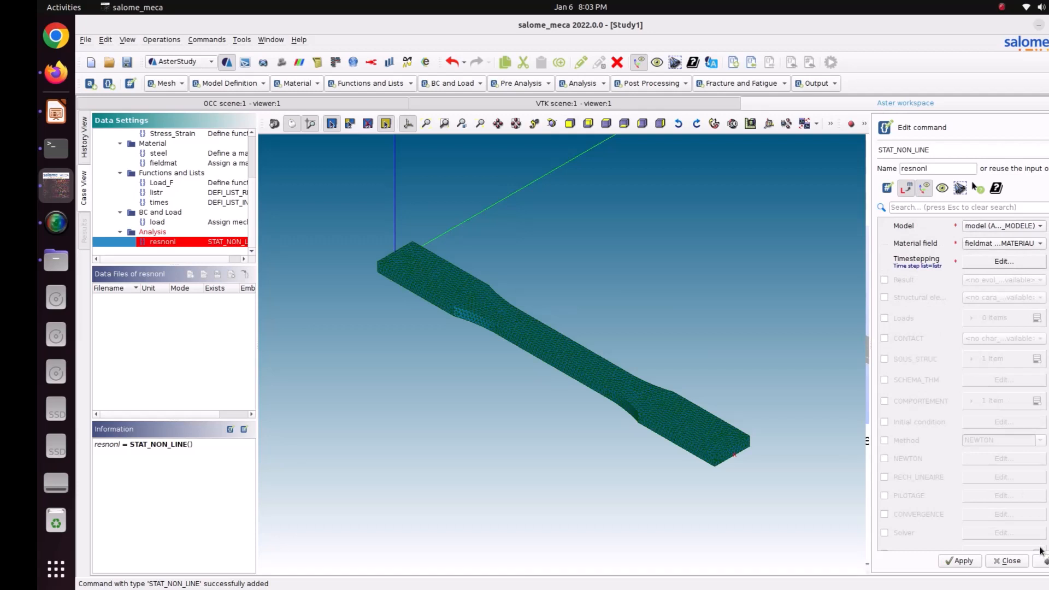
- Add a Loads entry to the nonlinear analysis, using load with Load_F as its multiplier function
click(905, 319)
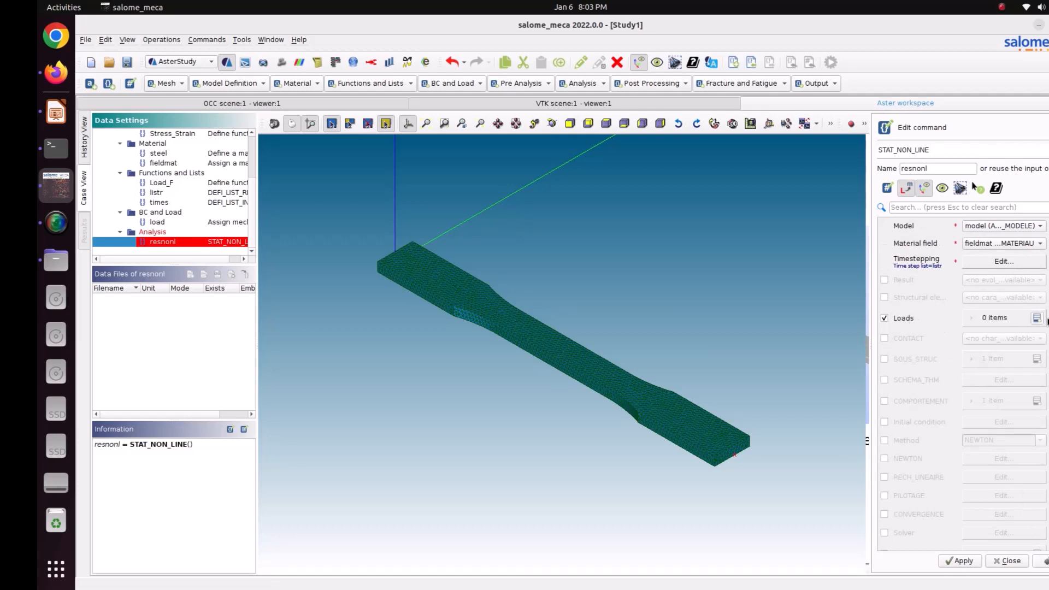
click(1037, 319)
click(975, 344)
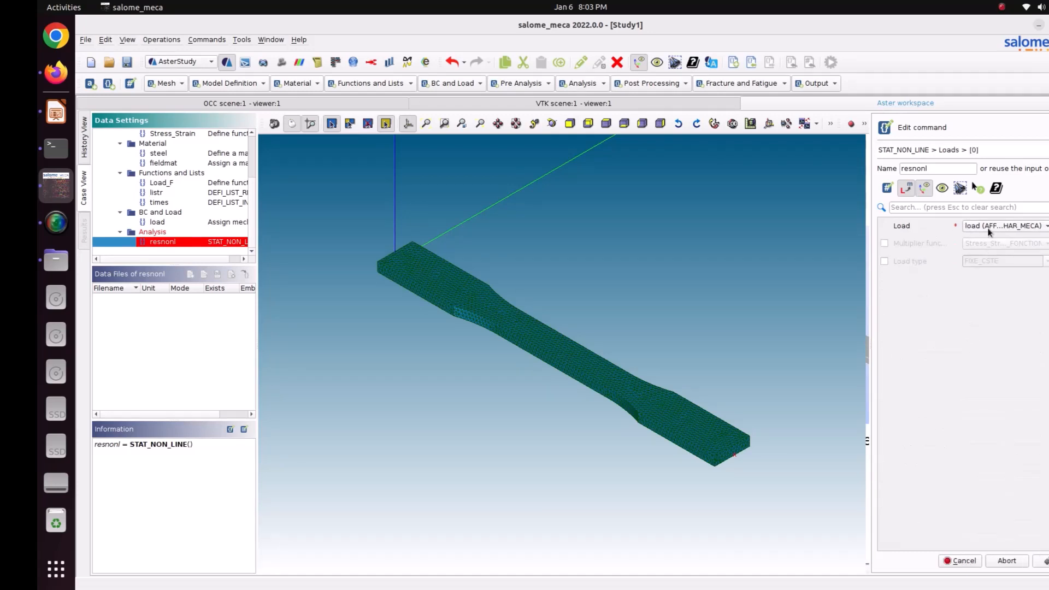
click(891, 246)
click(989, 246)
click(992, 257)
click(1044, 561)
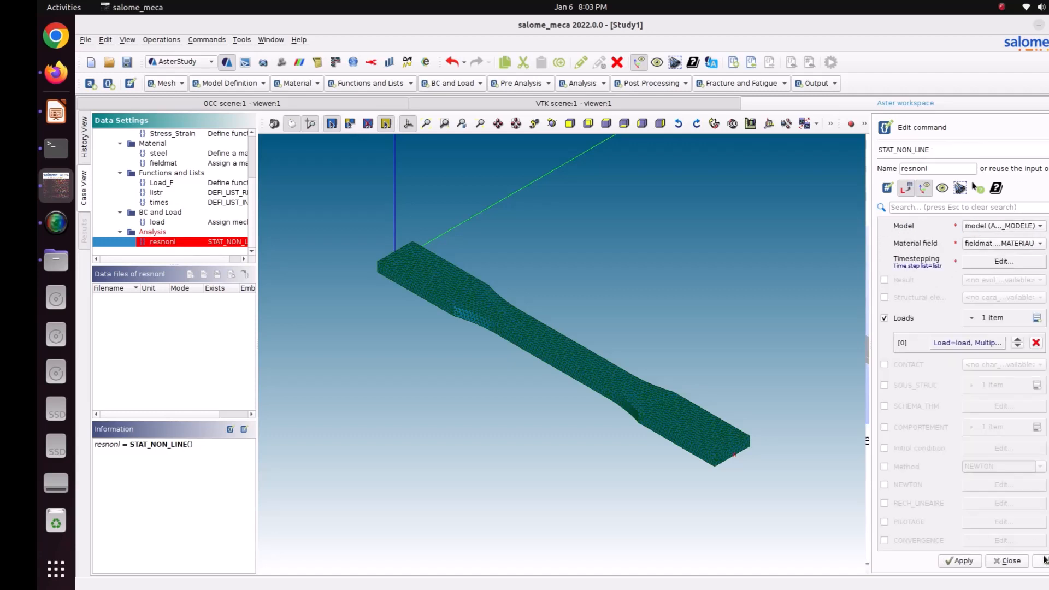
- Enable COMPORTEMENT with the RELATION and DEFORMATION options in its entry, and set the relation to VMIS_ISOT_TRAC
scroll(941, 399, down, 1)
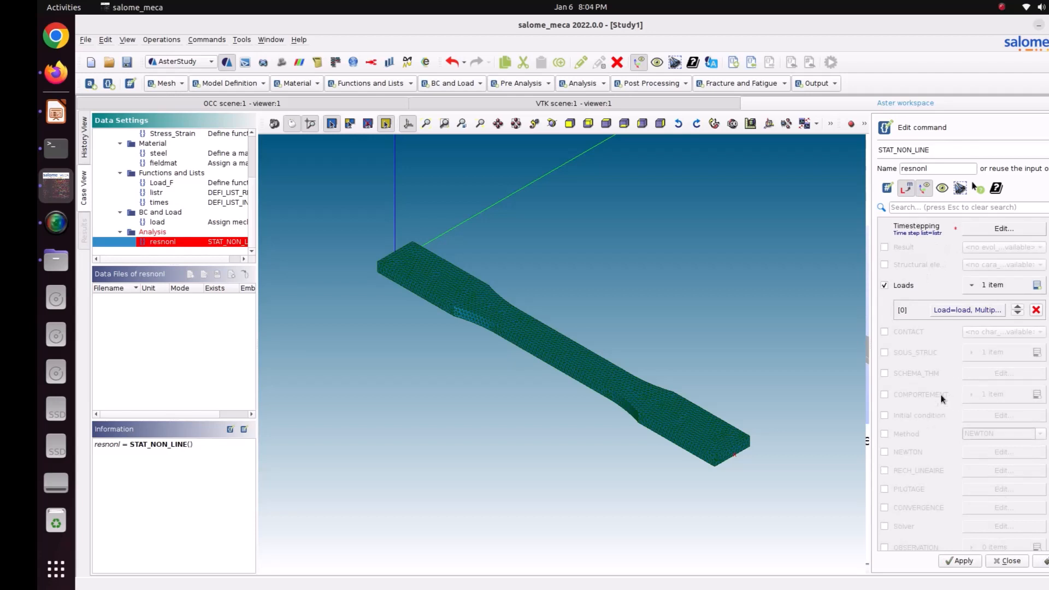
click(904, 400)
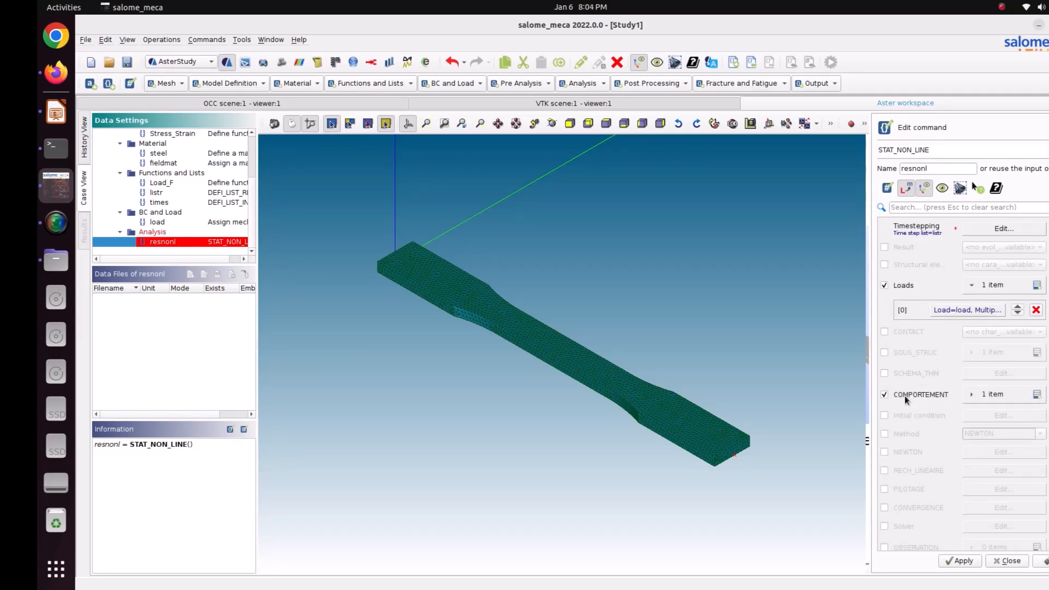
click(1015, 398)
click(967, 419)
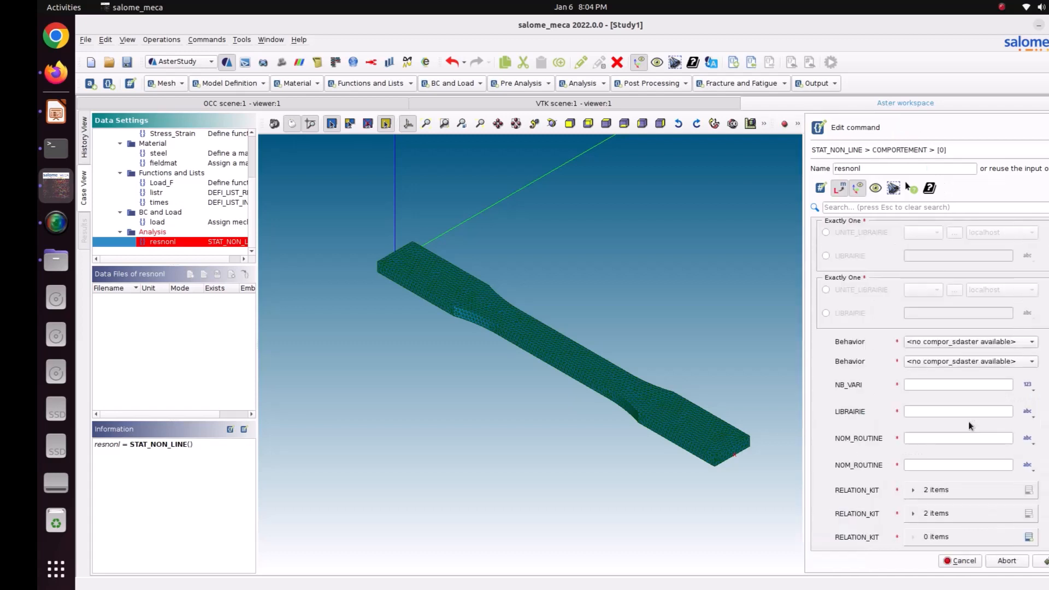
click(851, 286)
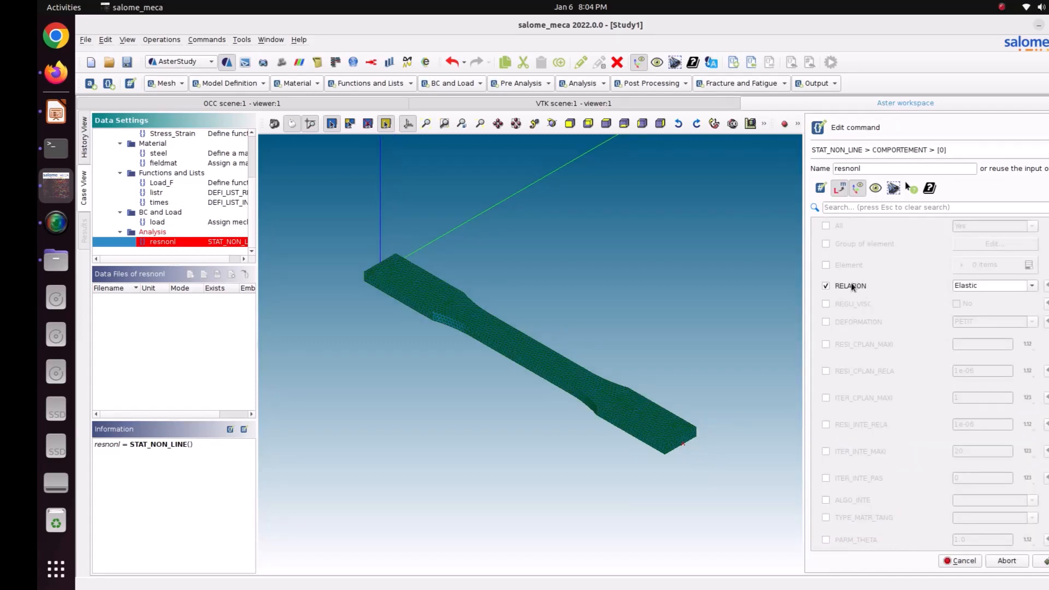
click(860, 322)
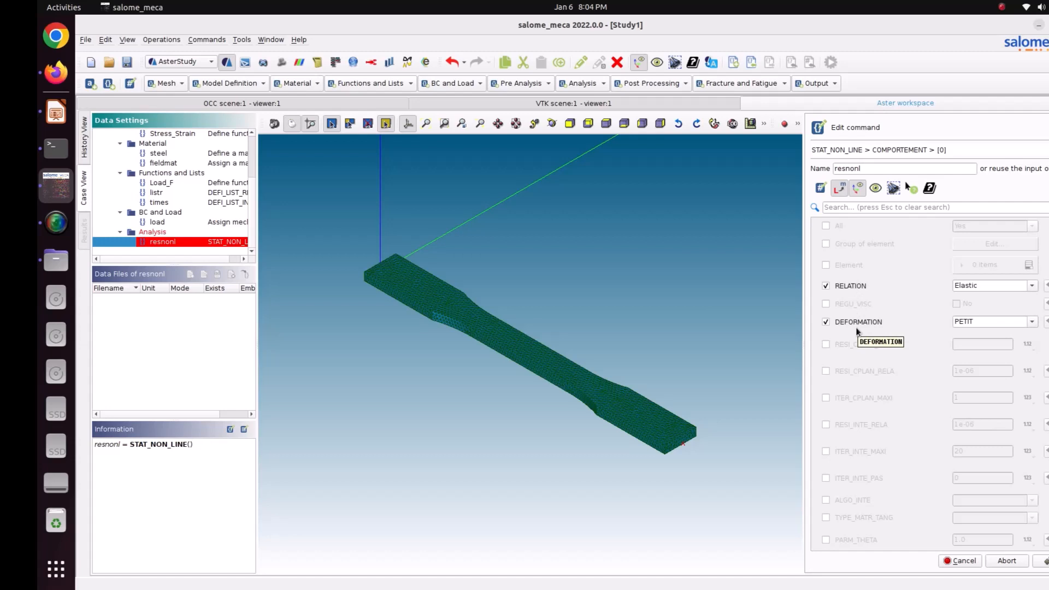
click(1032, 289)
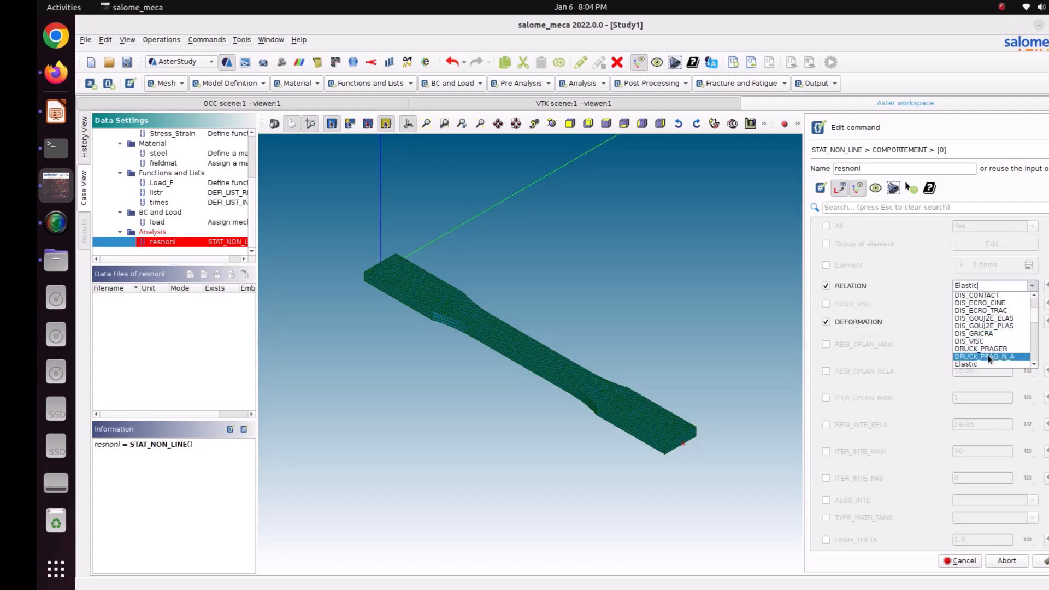
scroll(990, 359, down, 8)
scroll(990, 359, down, 20)
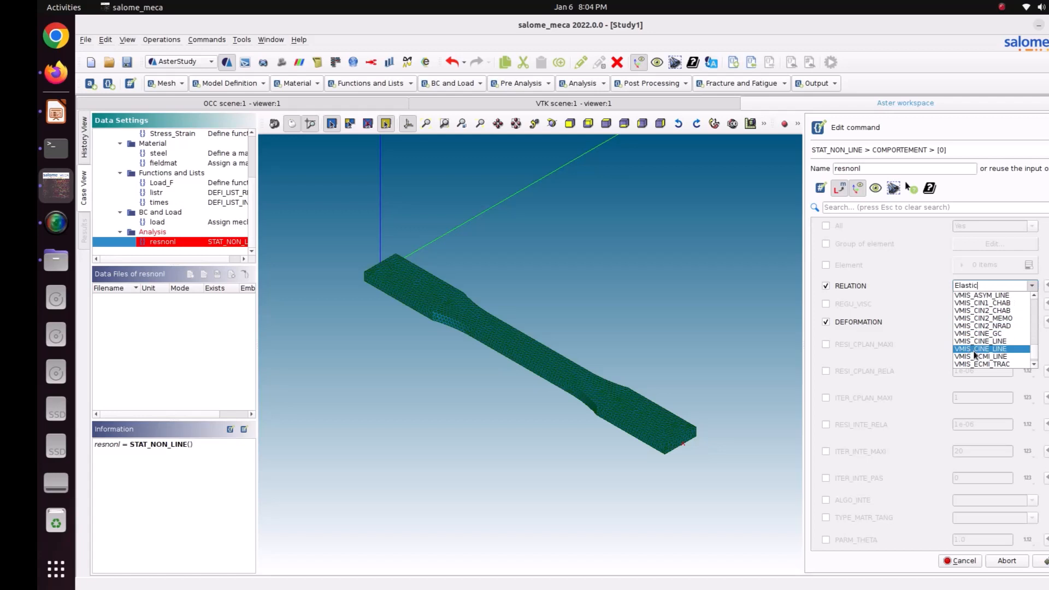
scroll(979, 309, up, 1)
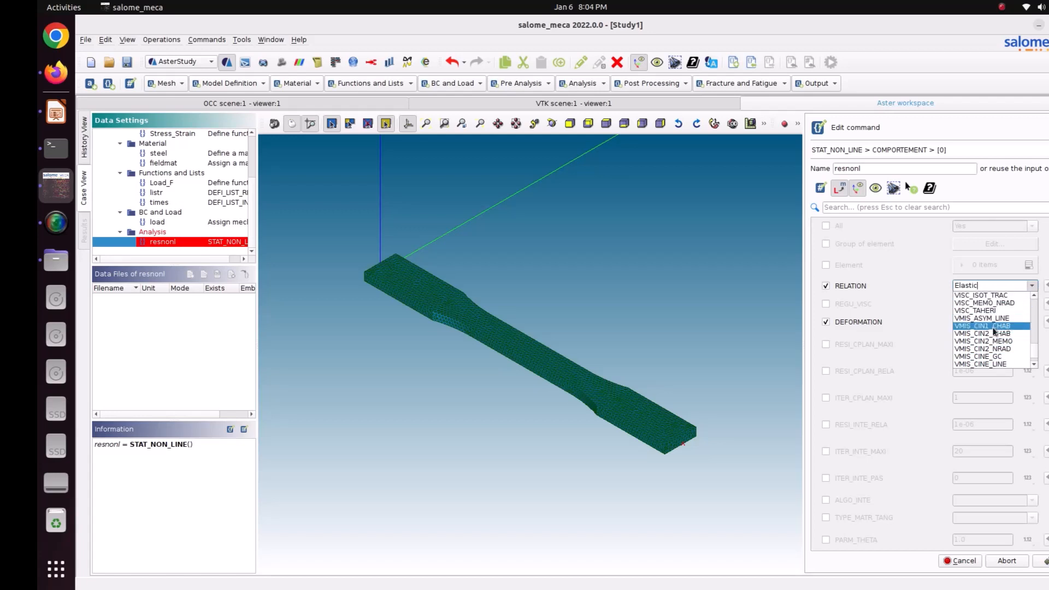
scroll(992, 350, down, 3)
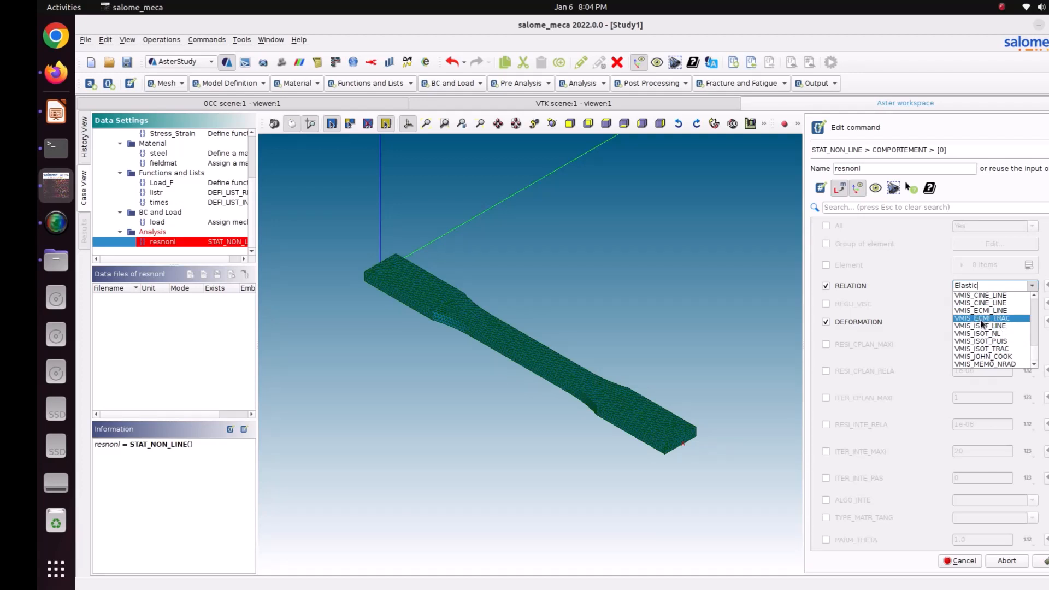
click(979, 349)
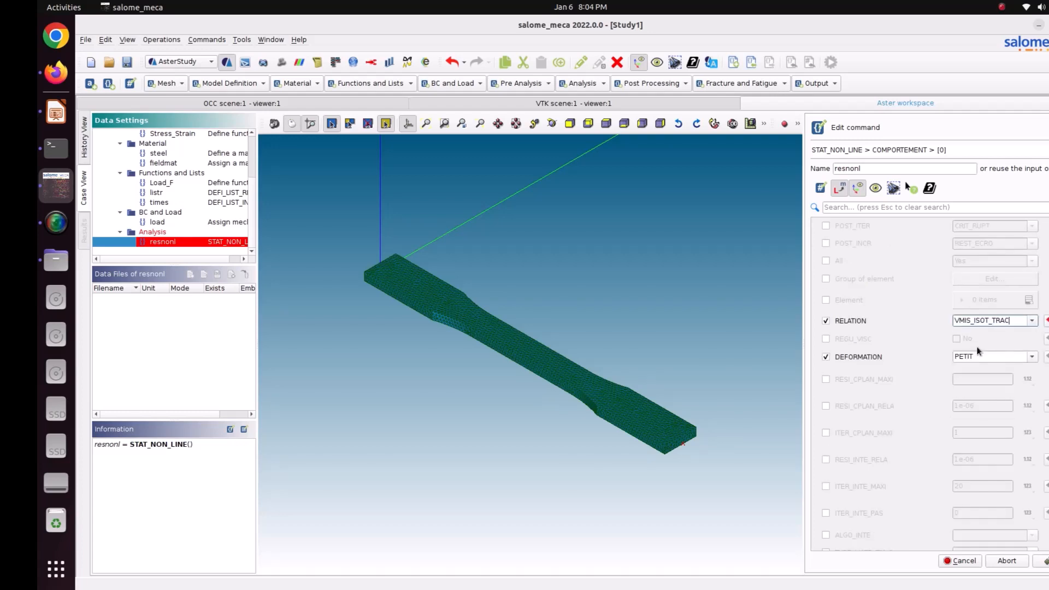
- Set the behaviour's DEFORMATION to SIMO_MIEHE and accept the COMPORTEMENT entry
click(1031, 356)
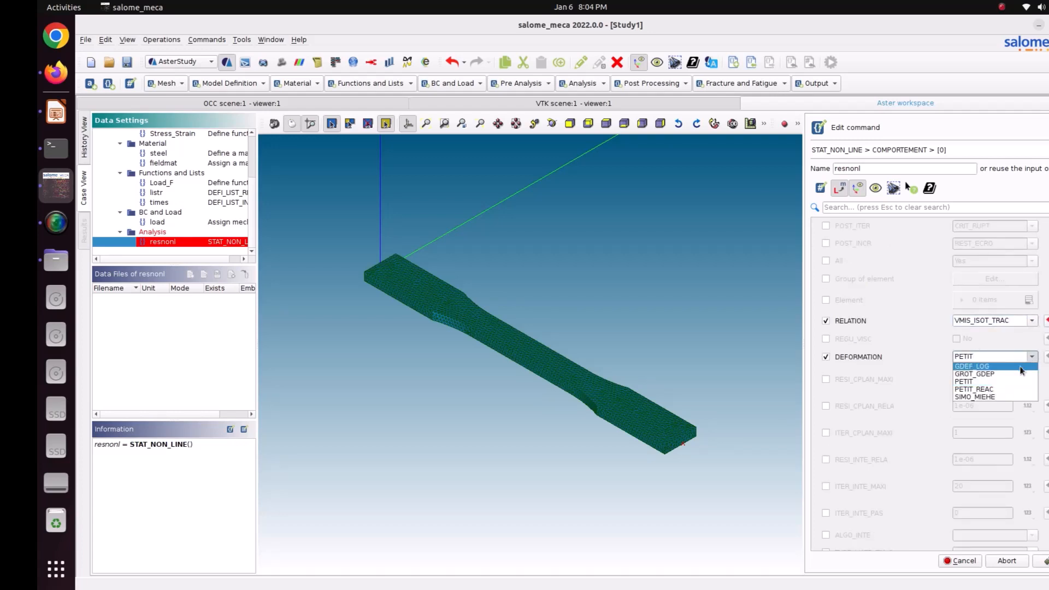
click(982, 396)
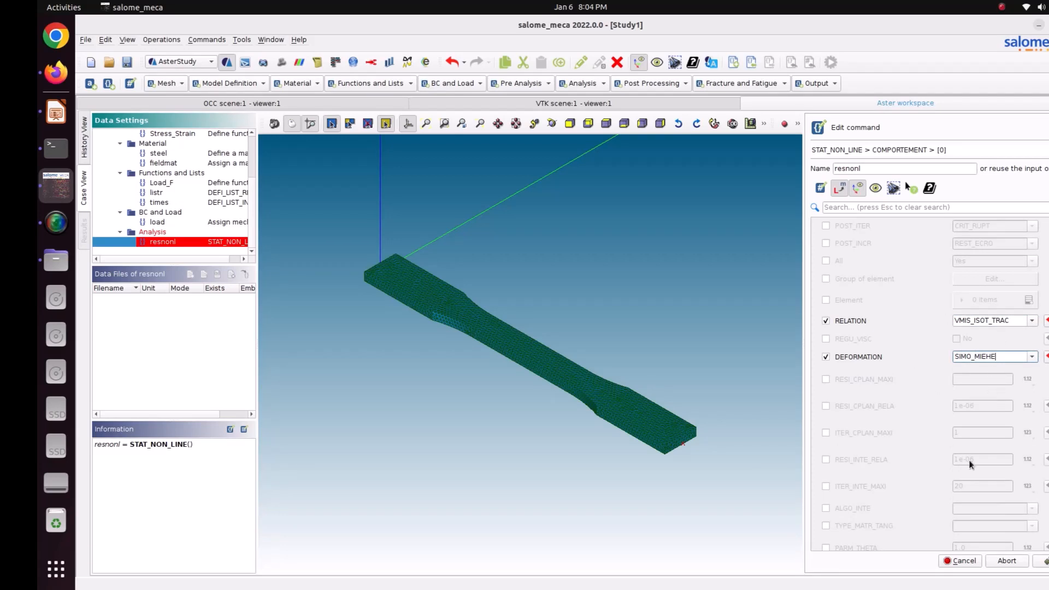
click(1043, 560)
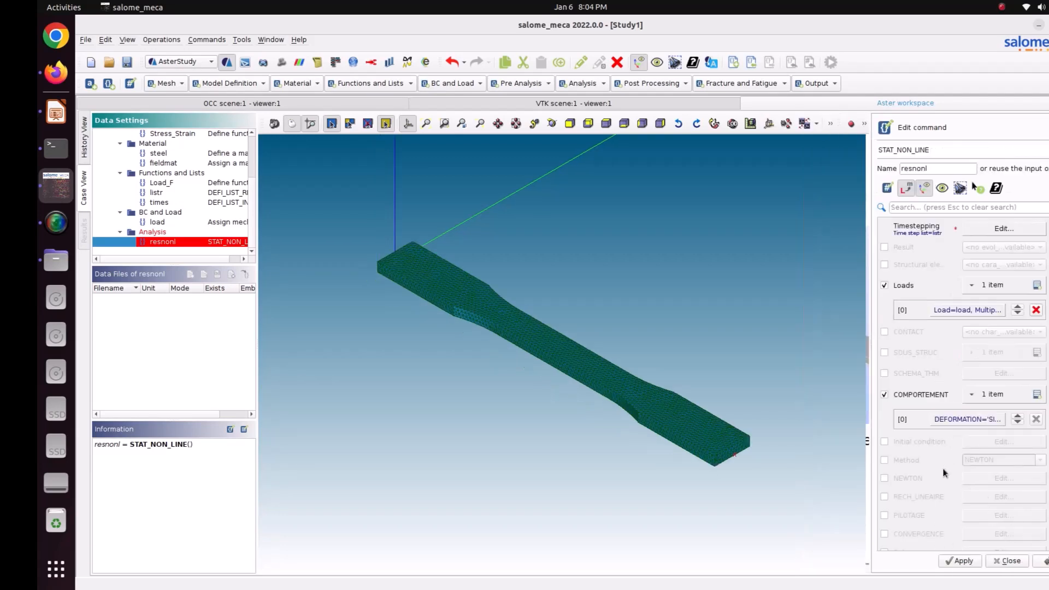
- Define CONVERGENCE with ITER_GLOB_MAXI 15 and RESI_GLOB_RELA 1e-6, and save the nonlinear analysis command
scroll(905, 498, down, 2)
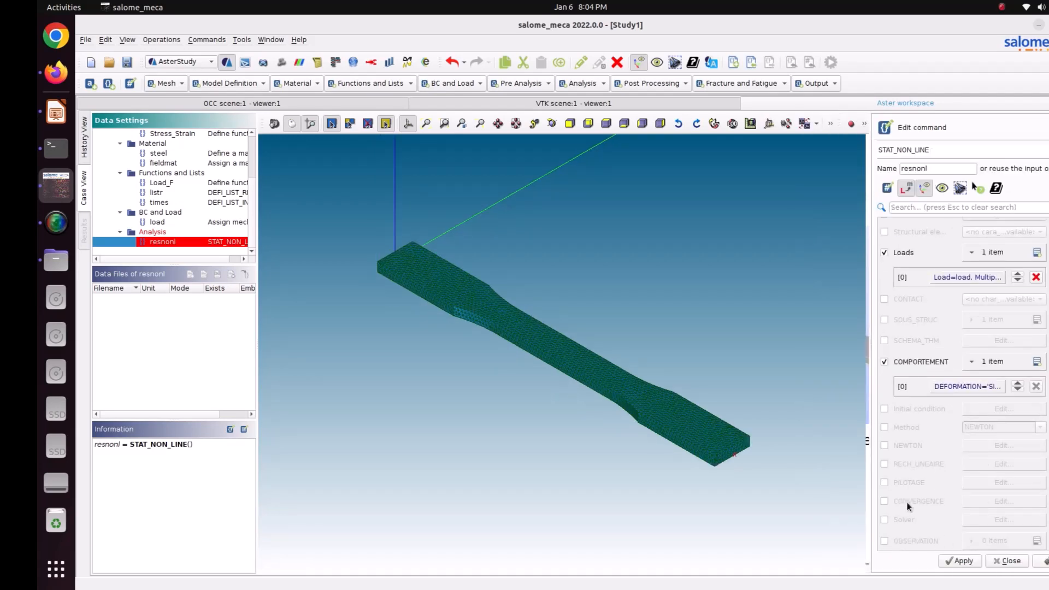
click(976, 503)
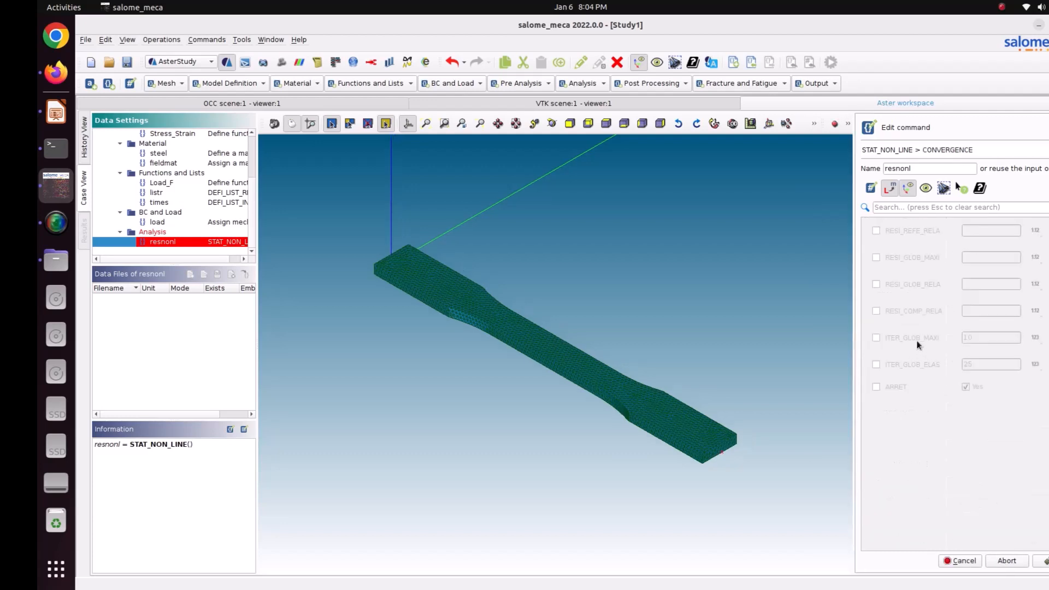
click(918, 343)
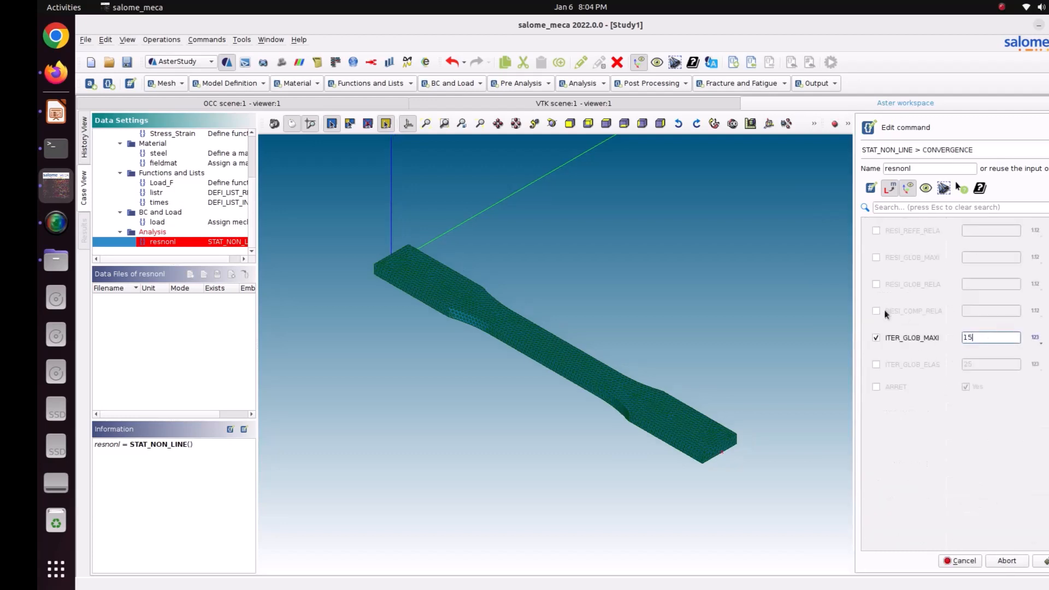
click(910, 285)
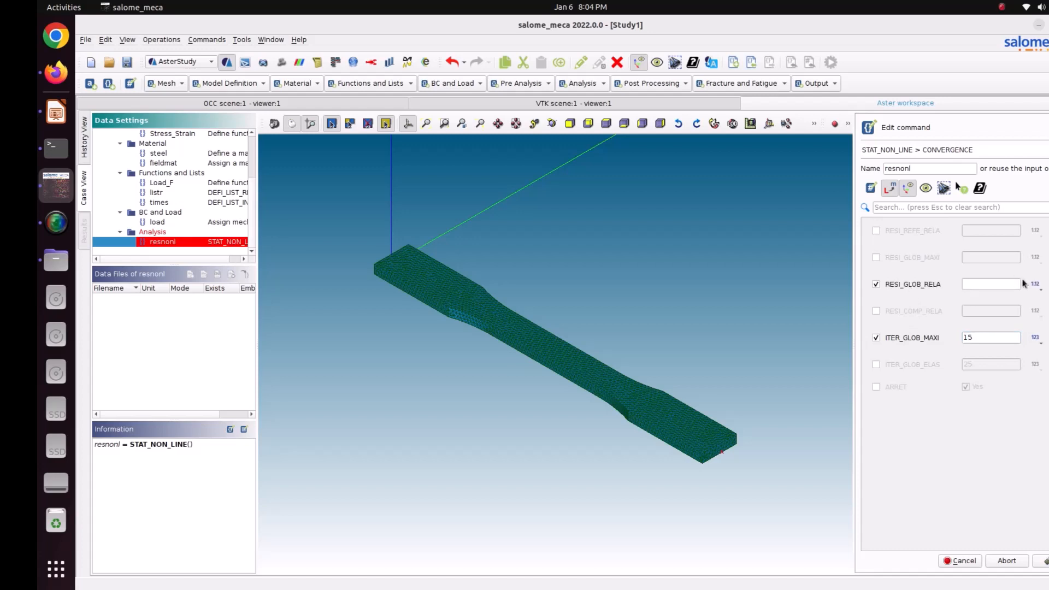
click(1007, 283)
click(1044, 561)
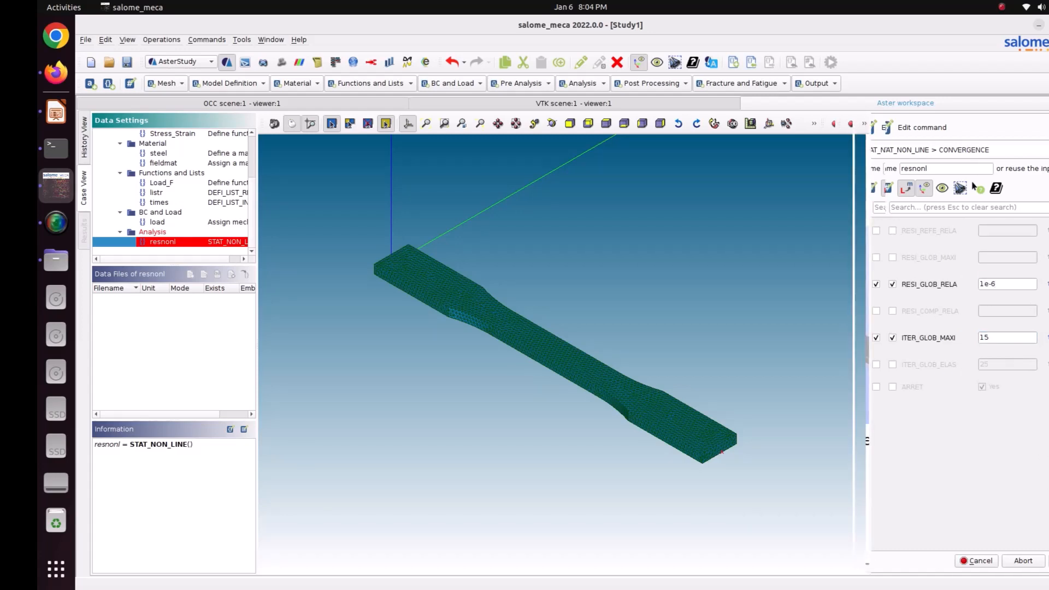
click(960, 562)
scroll(954, 517, down, 5)
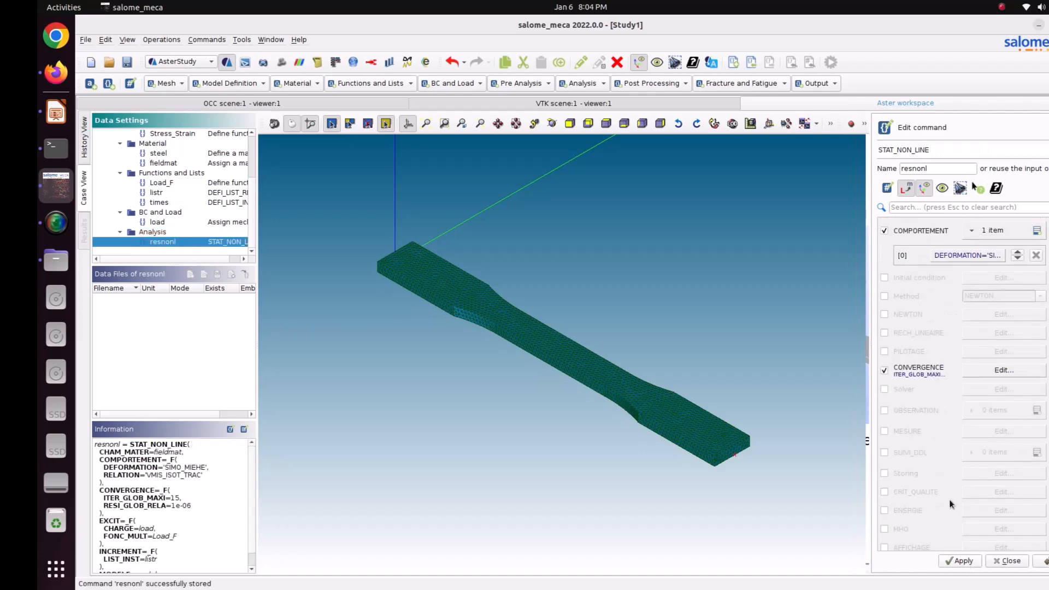
click(1042, 561)
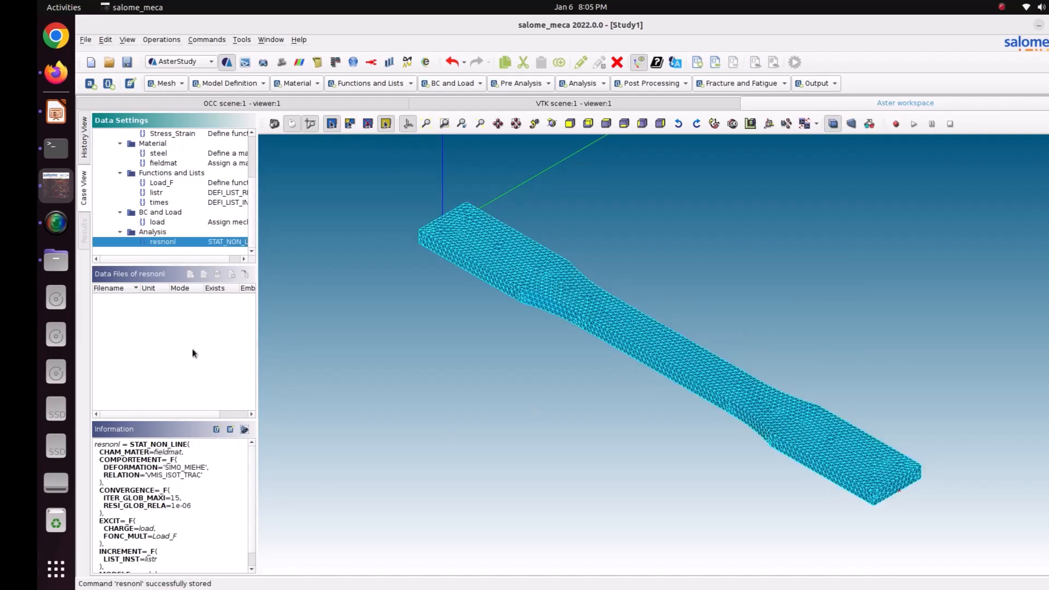
- Reopen the resnonl analysis command to review its settings, and close it
double_click(179, 246)
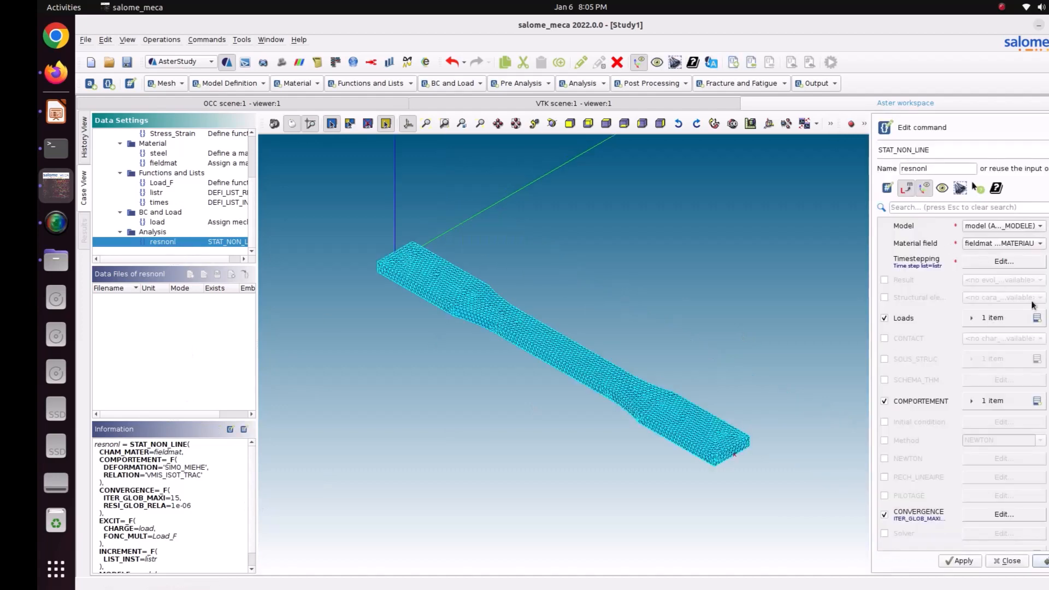
click(960, 561)
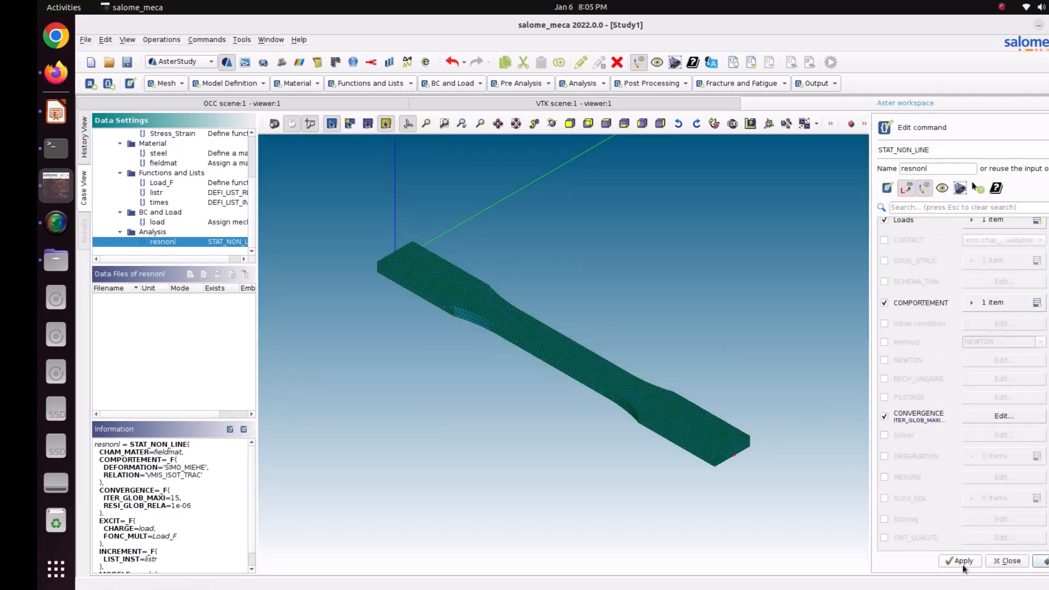
click(1007, 561)
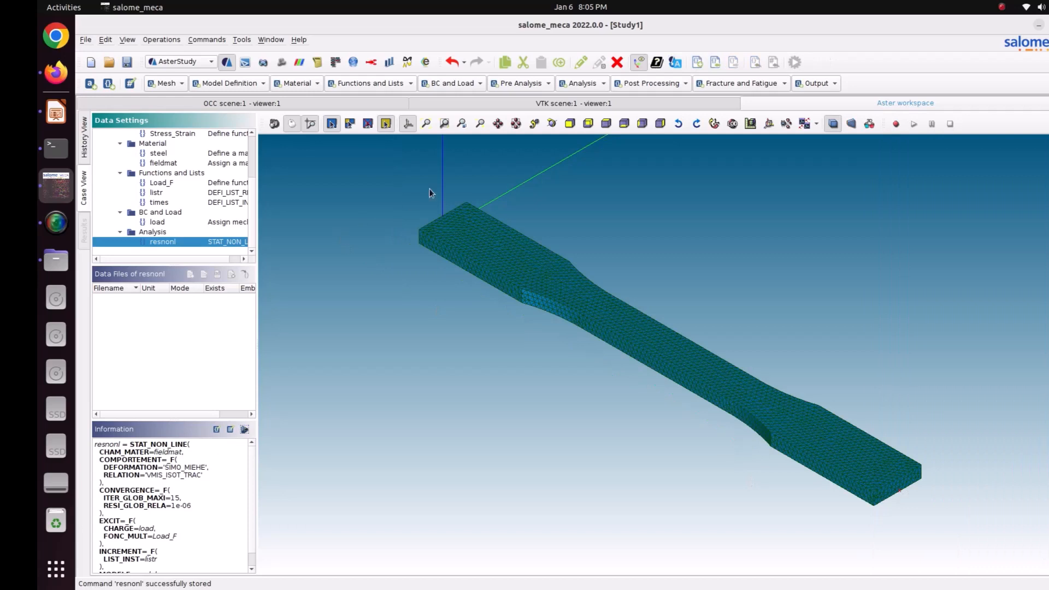
- Add a CALC_CHAMP post-processing command and enable its CONTRAINTE and CRITERES options
click(650, 83)
click(658, 94)
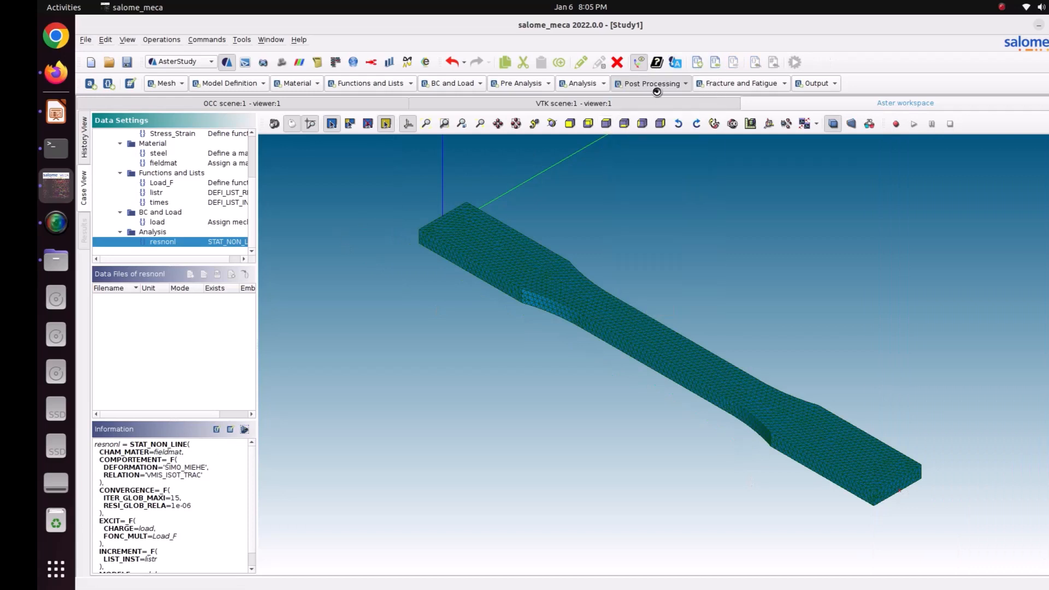
click(906, 239)
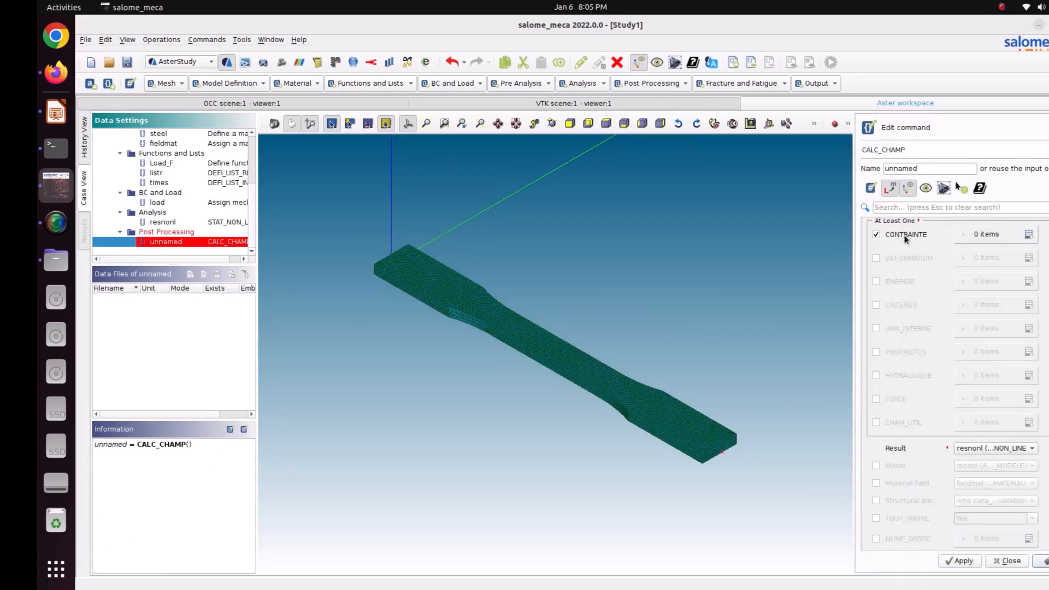
click(901, 305)
- Add two CONTRAINTE entries to the field calculation, SIGM_ELNO and SIGM_NOEU
click(1027, 235)
click(990, 259)
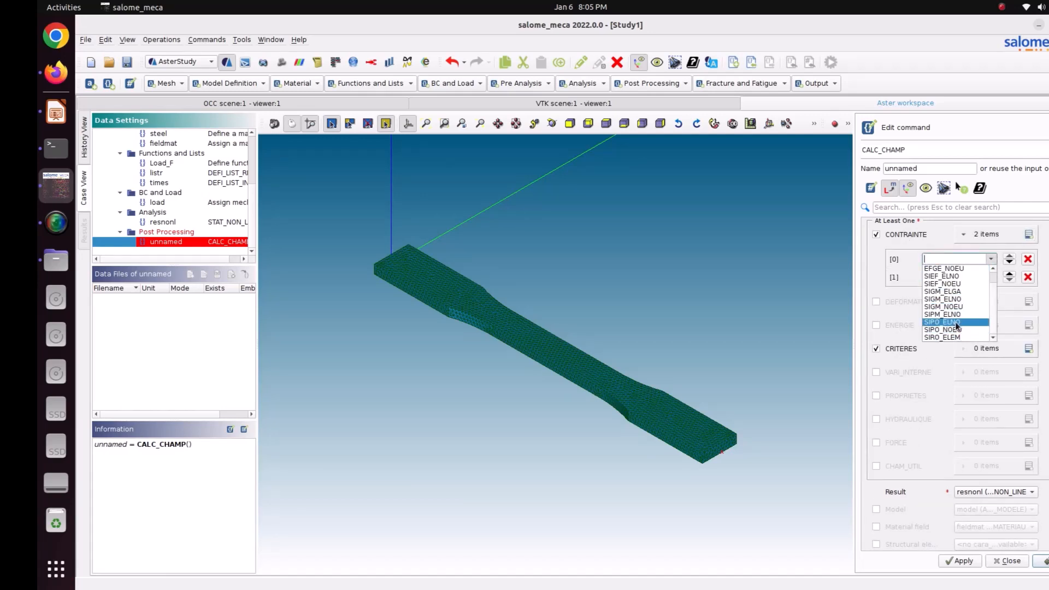
click(953, 300)
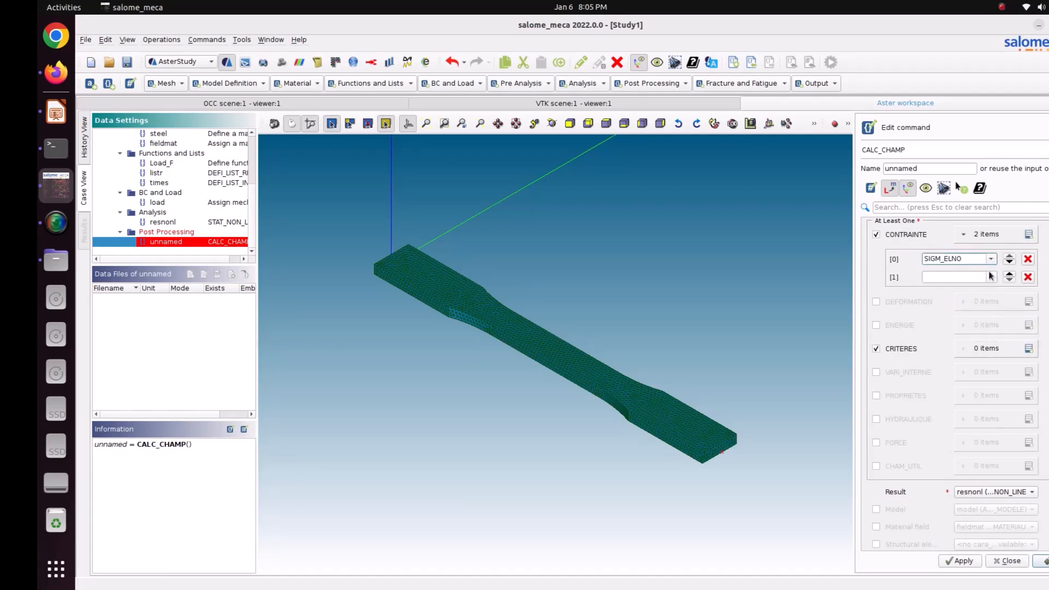
click(990, 277)
click(957, 341)
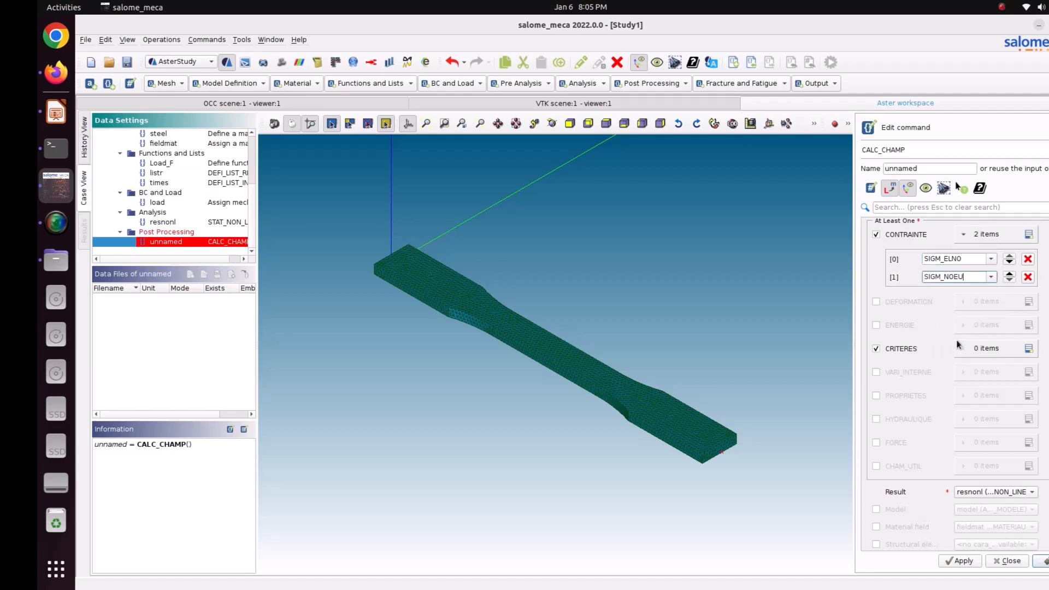
- Add two CRITERES entries, SIEQ_ELNO and SIEQ_NOEU, and save the field calculation reusing the resnonl input object
click(1029, 349)
click(1028, 349)
click(990, 374)
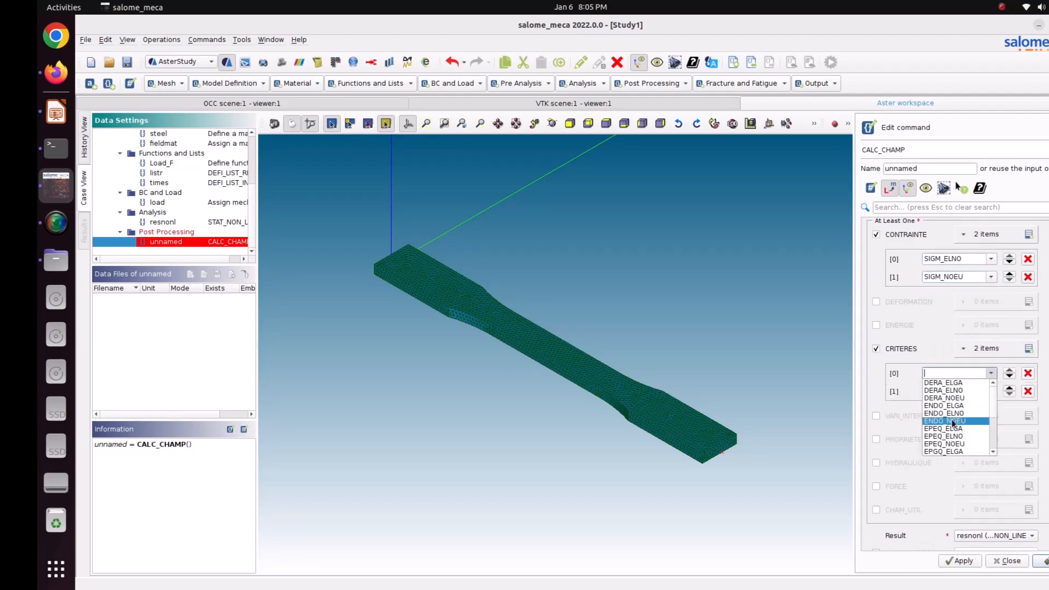
click(954, 450)
click(990, 391)
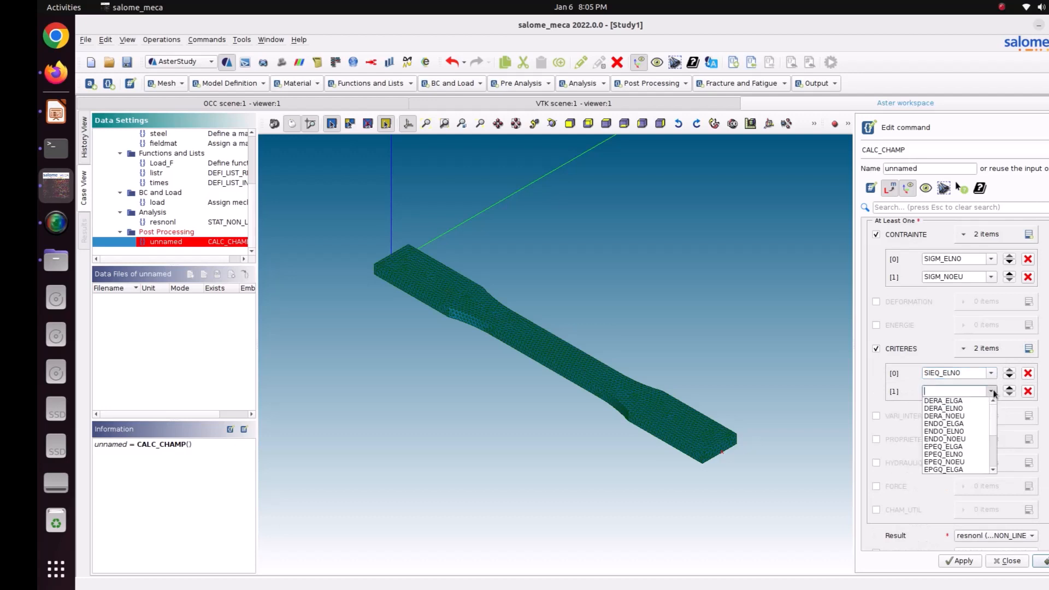
click(954, 478)
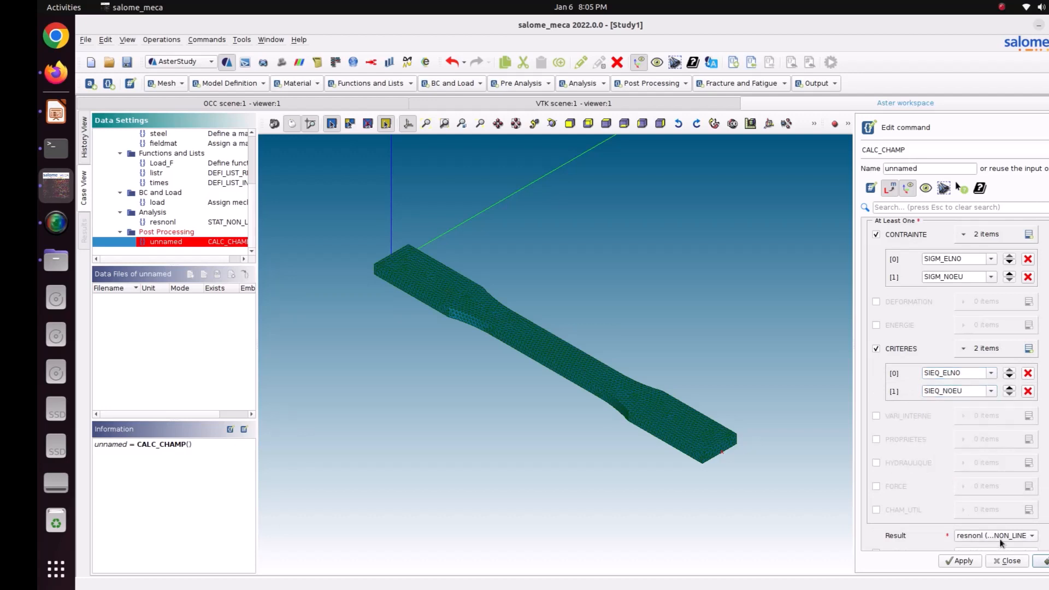
click(964, 563)
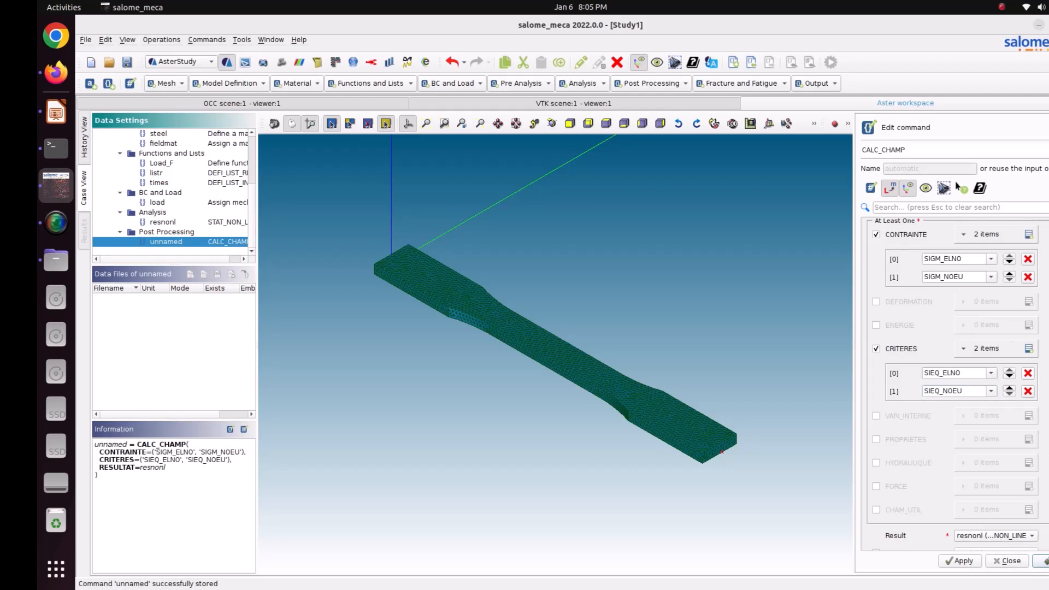
click(1041, 560)
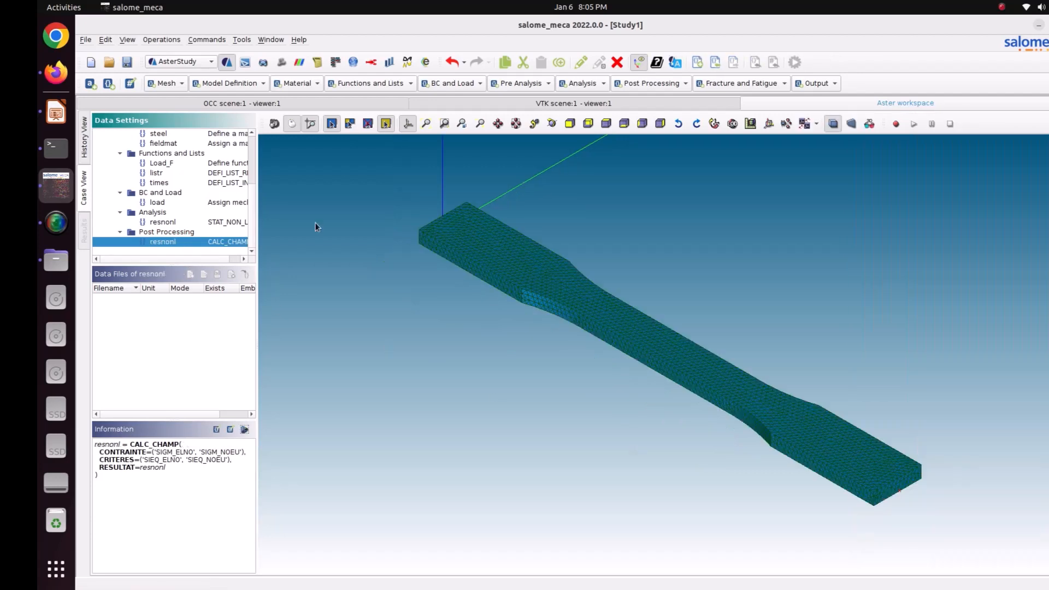
- Add a Set output results command and set its result file location to result.rmed in the CODE_ASTER/70_plastic_dog folder
click(808, 82)
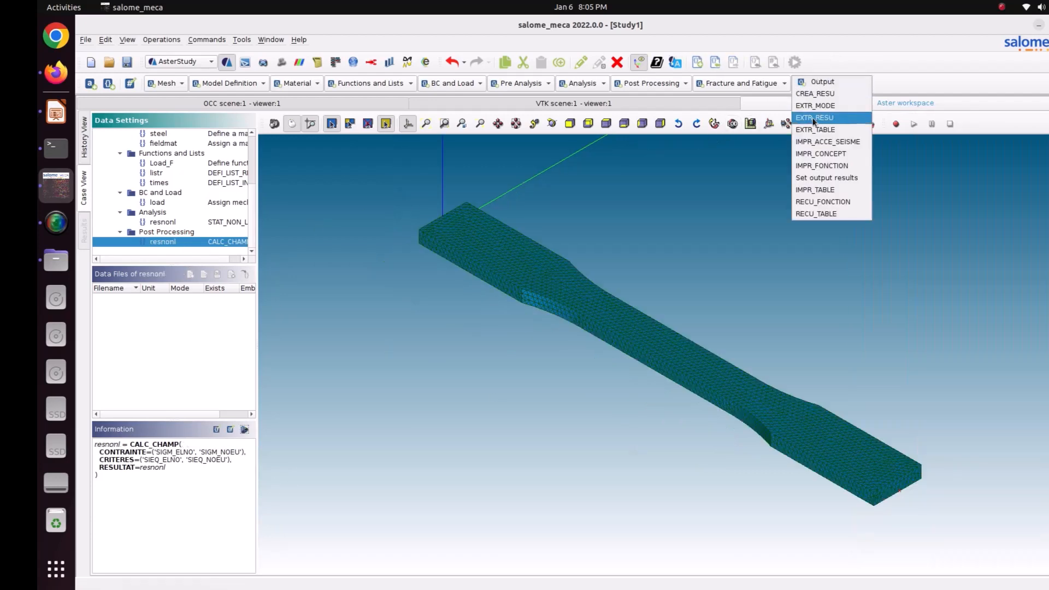
click(818, 180)
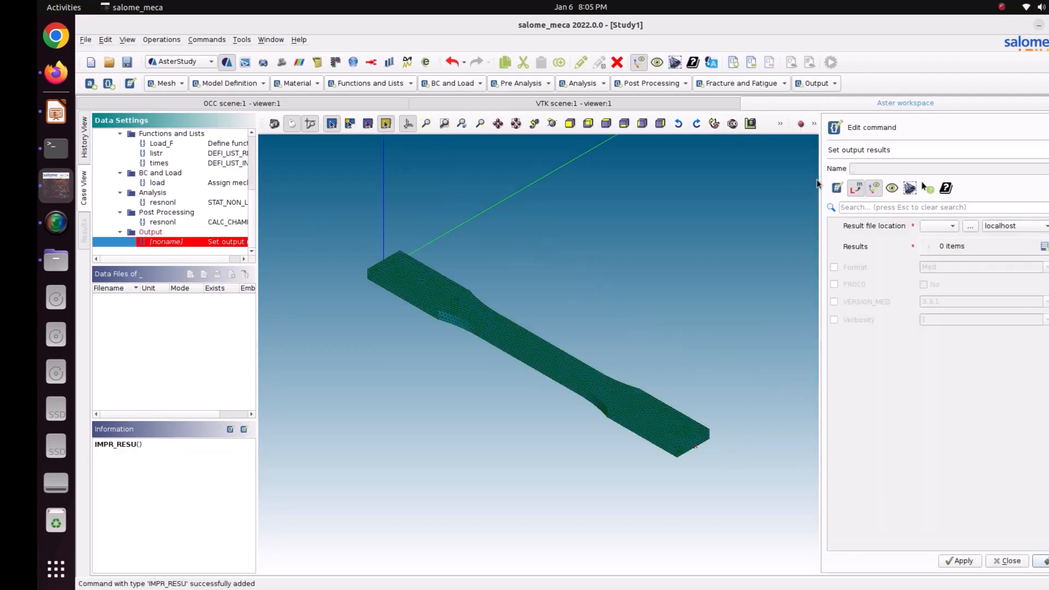
click(970, 226)
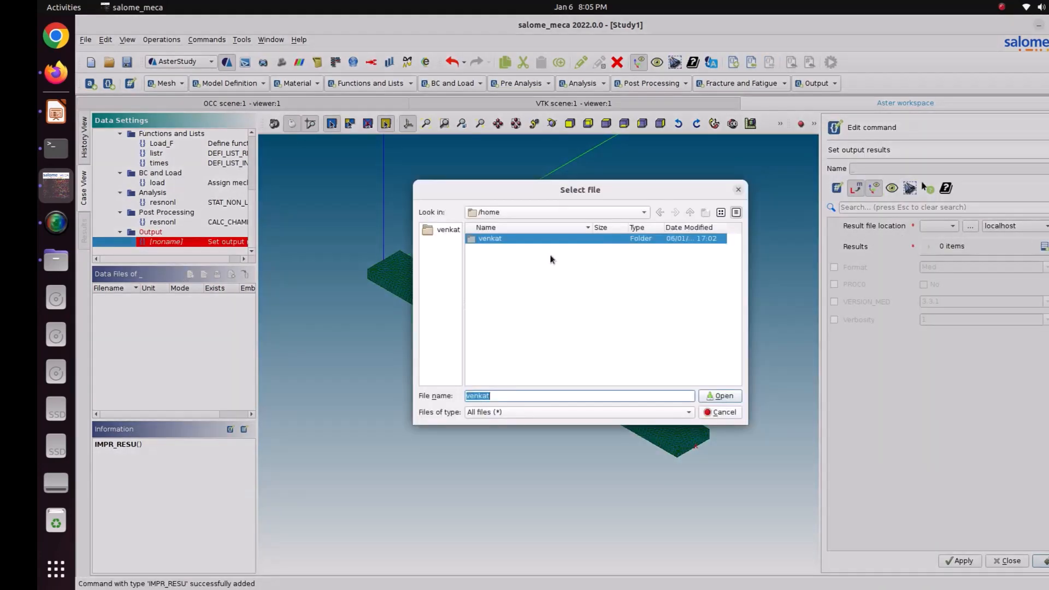
double_click(551, 257)
double_click(507, 338)
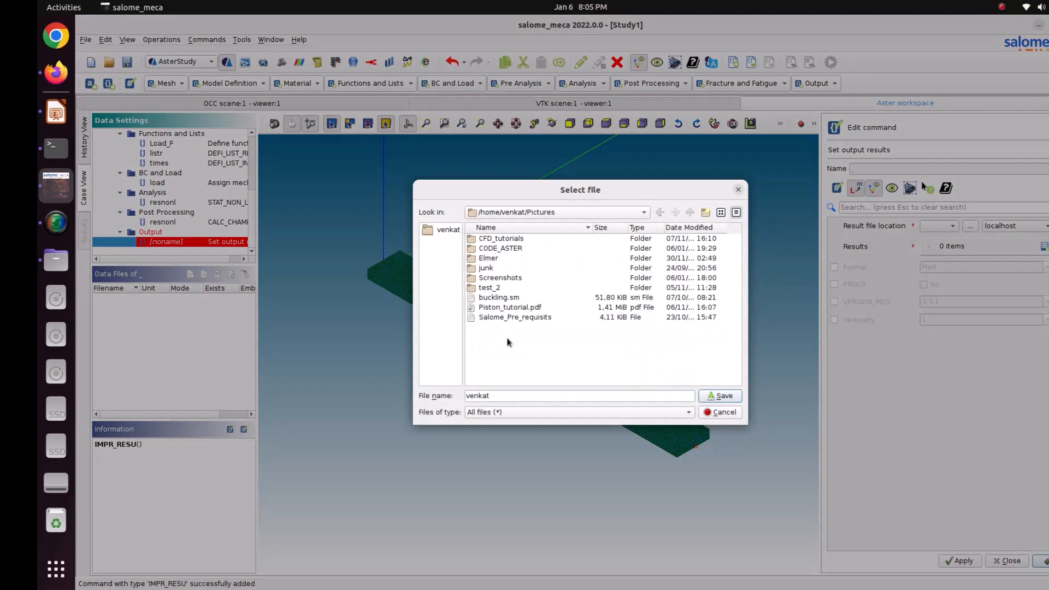
double_click(502, 248)
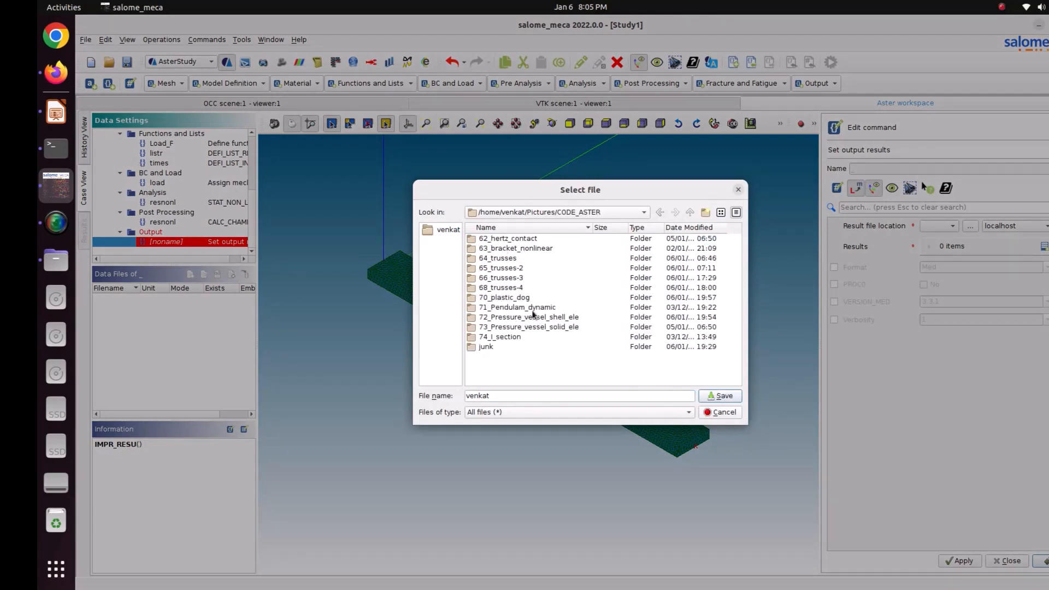
double_click(521, 299)
double_click(507, 393)
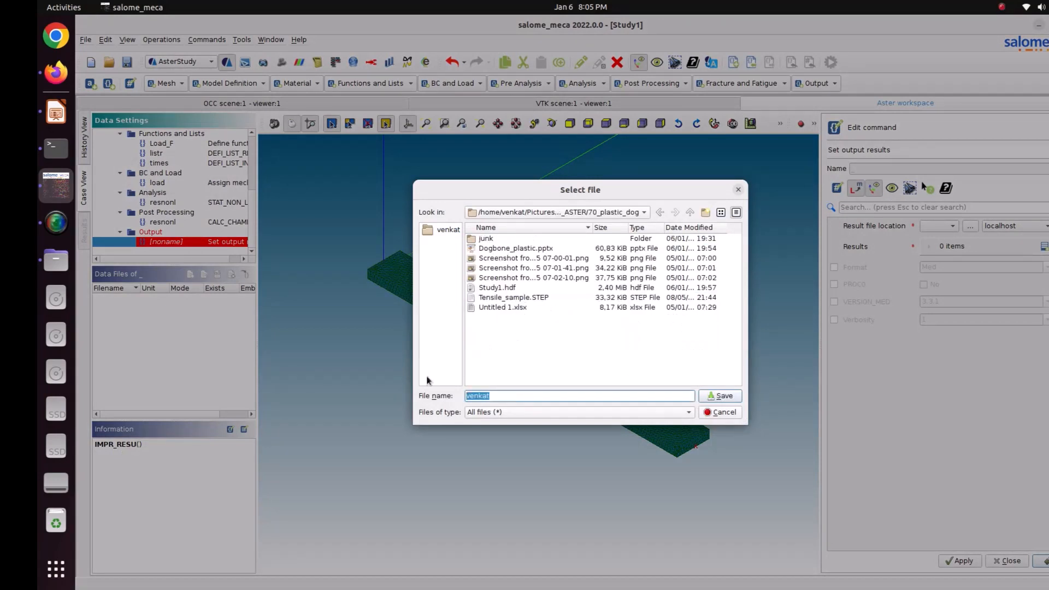
text(result.rmed)
click(732, 395)
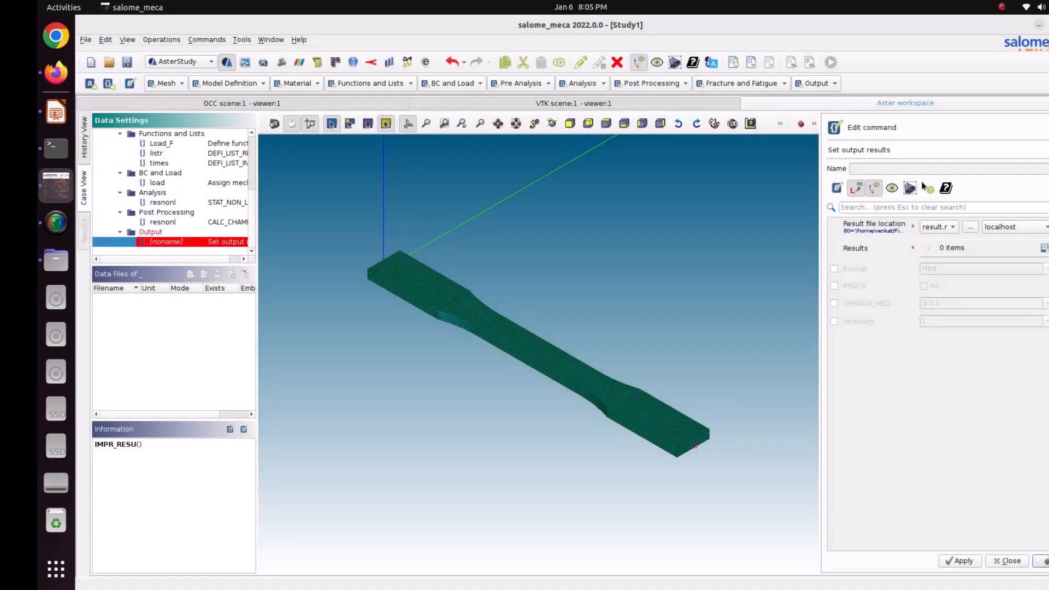
- Add one Results entry to the output command with Mesh mesh0, Result resnonl and TOUT_CHAM set to Yes
click(1043, 247)
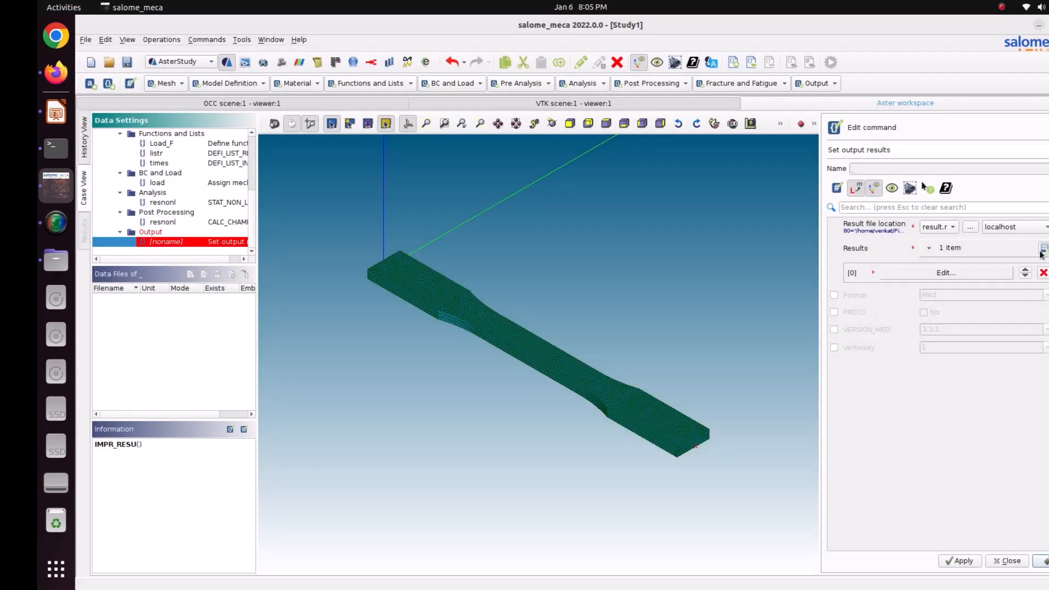
click(986, 273)
click(860, 232)
click(862, 267)
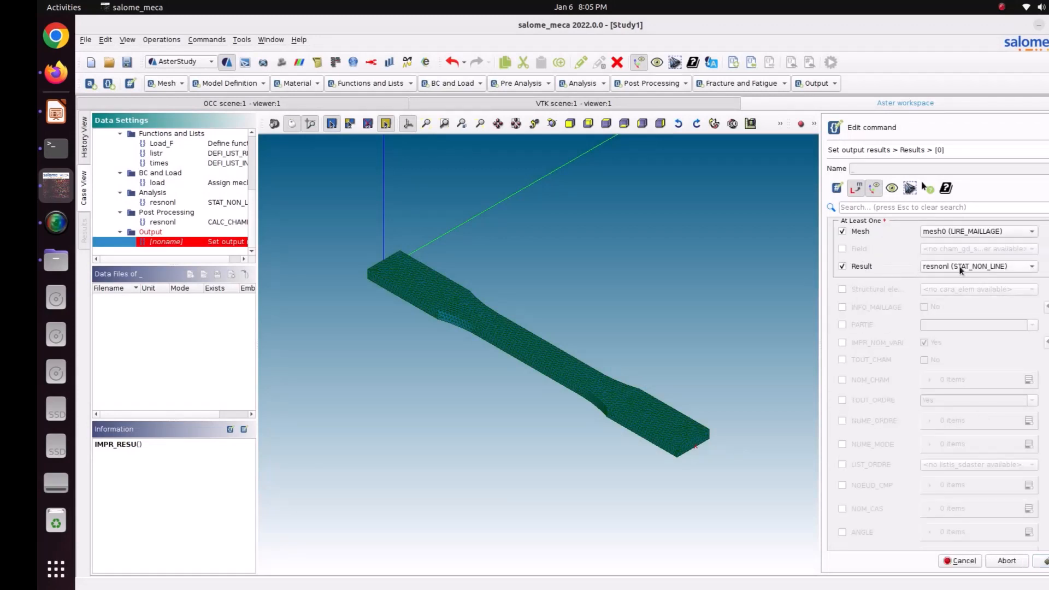
click(962, 267)
click(957, 280)
click(865, 361)
click(1039, 561)
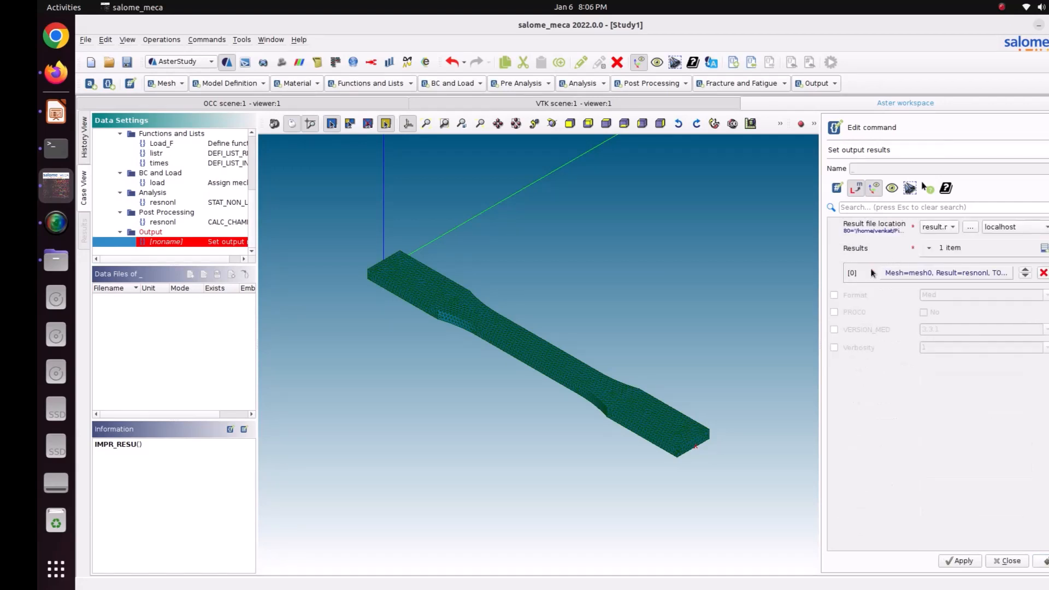
- Set the output format to Med with VERSION_MED 4.1.0, apply and close the output command, and save the study
click(874, 330)
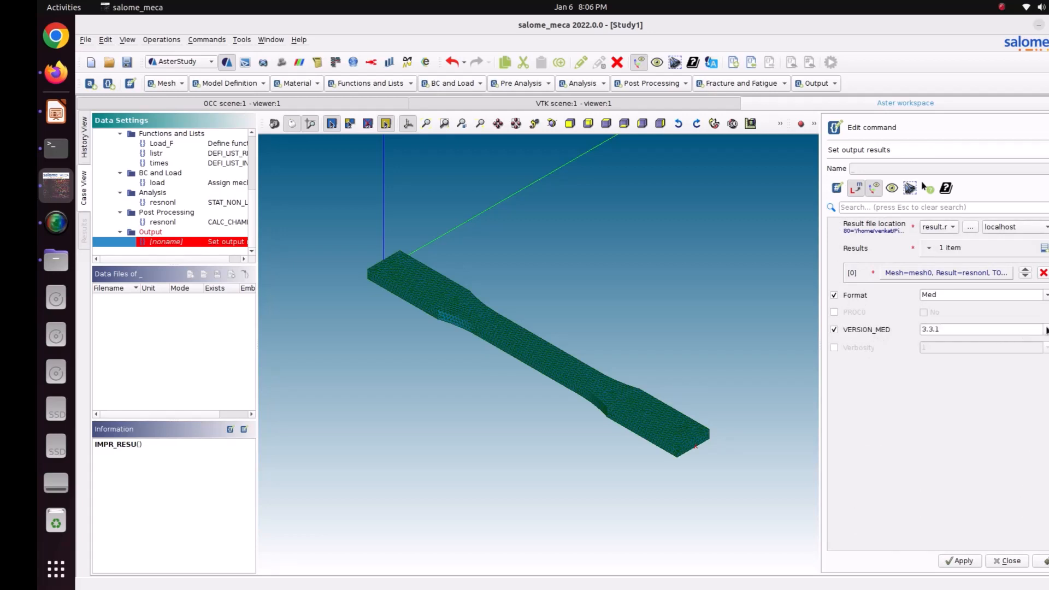
click(1046, 330)
click(975, 355)
click(960, 561)
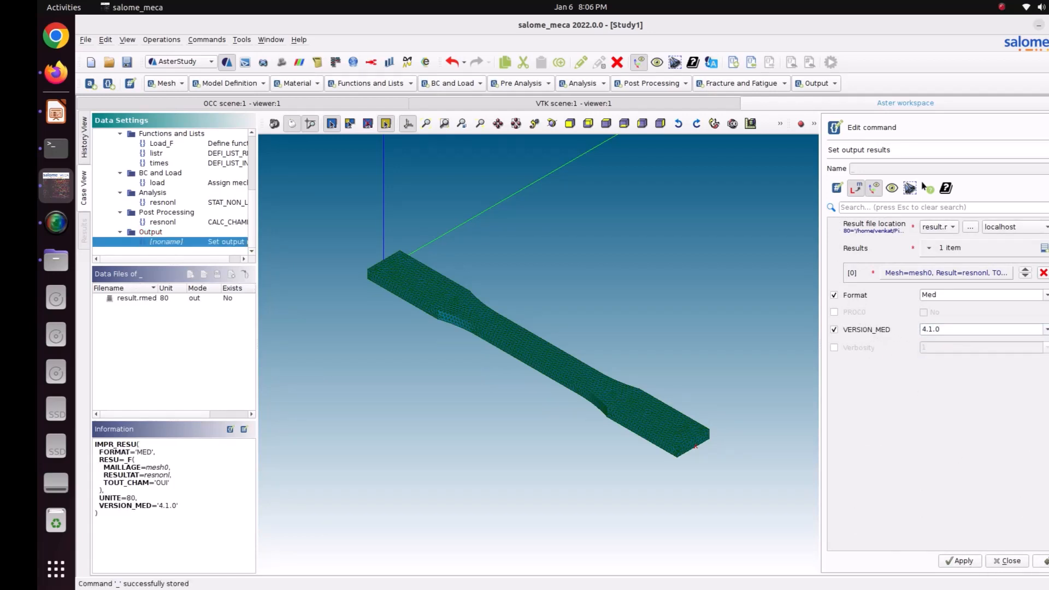
click(1007, 560)
click(485, 288)
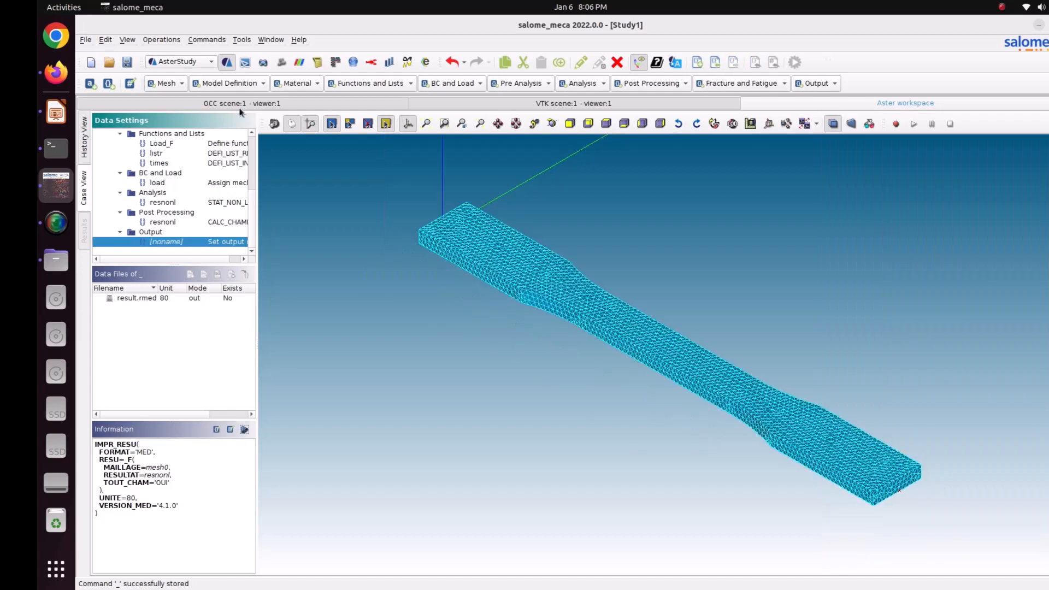
click(126, 63)
- Enlarge the Data Settings tree and review the definitions of the mesh, model, Stress_Strain function, steel material and fieldmat assignment
scroll(141, 208, up, 5)
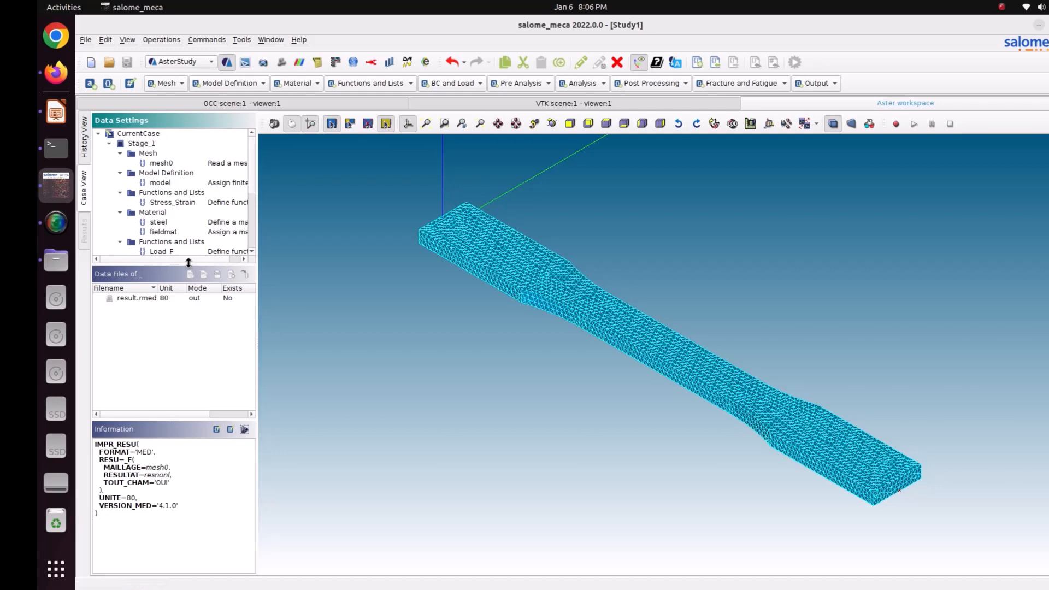
drag(191, 267, 227, 434)
click(167, 164)
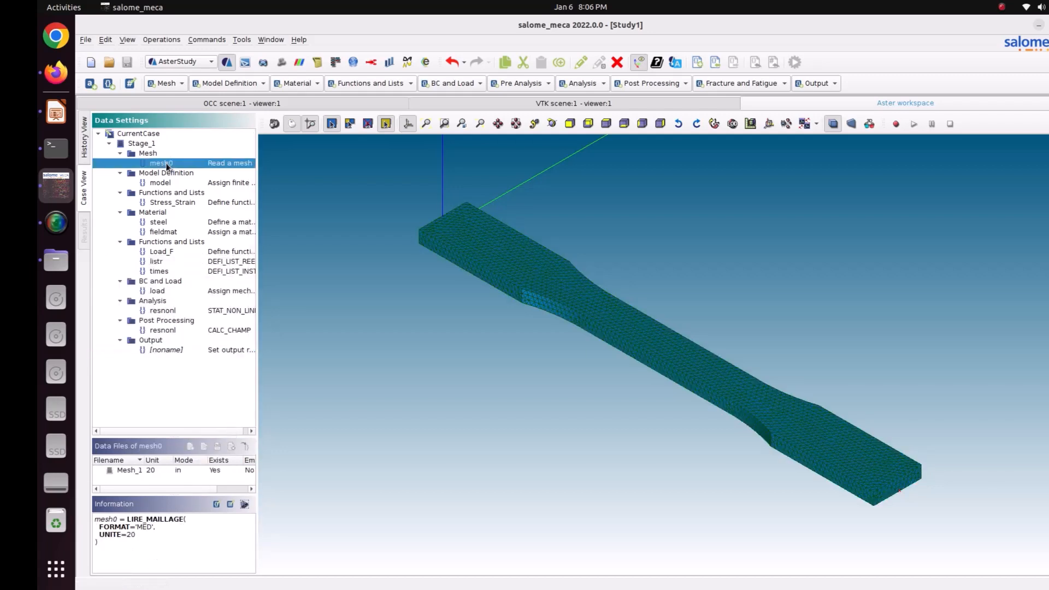
click(169, 177)
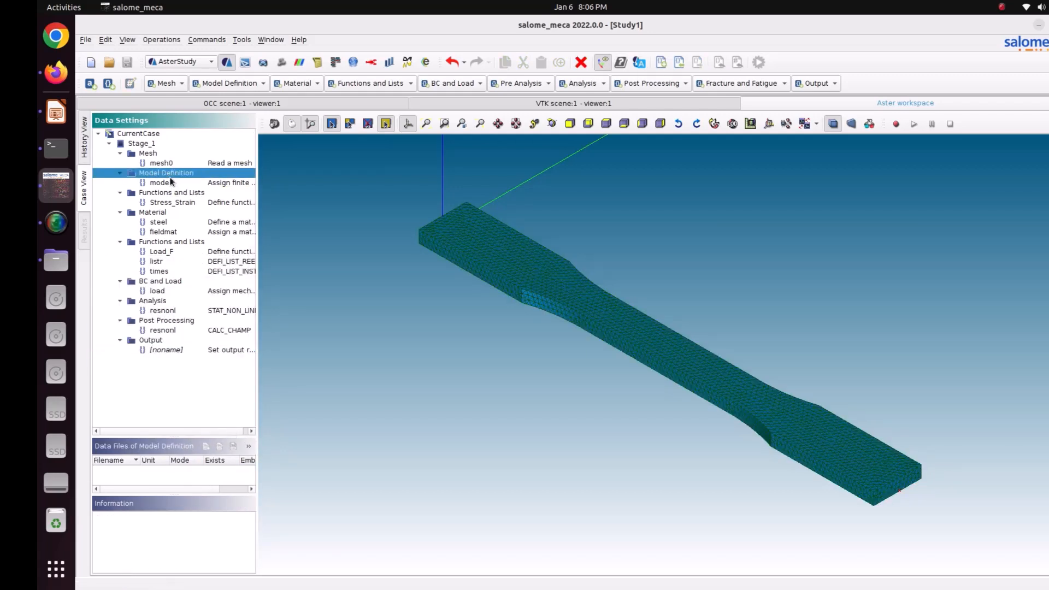
click(172, 182)
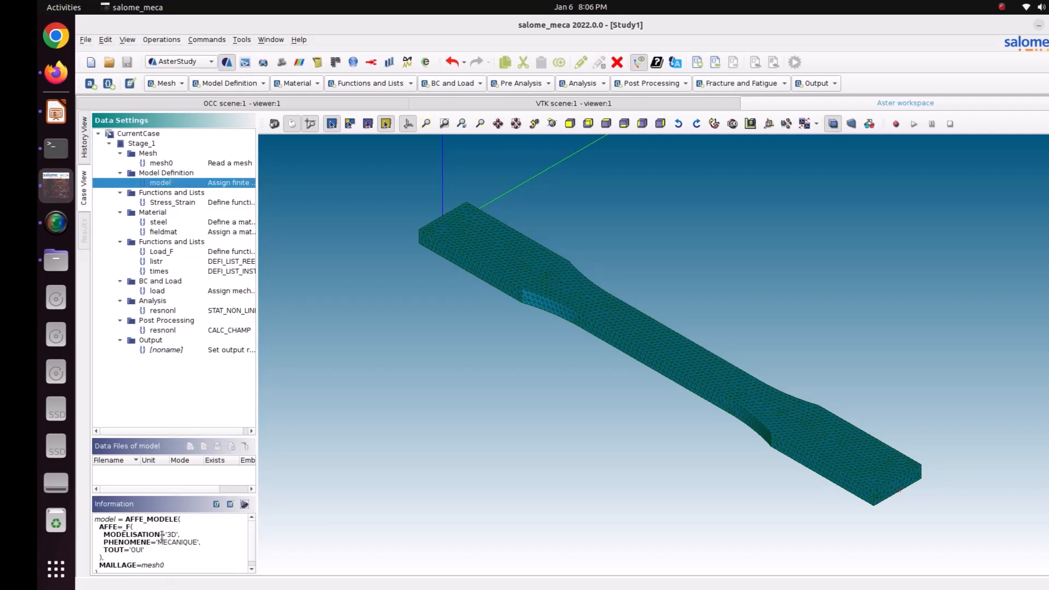
click(189, 203)
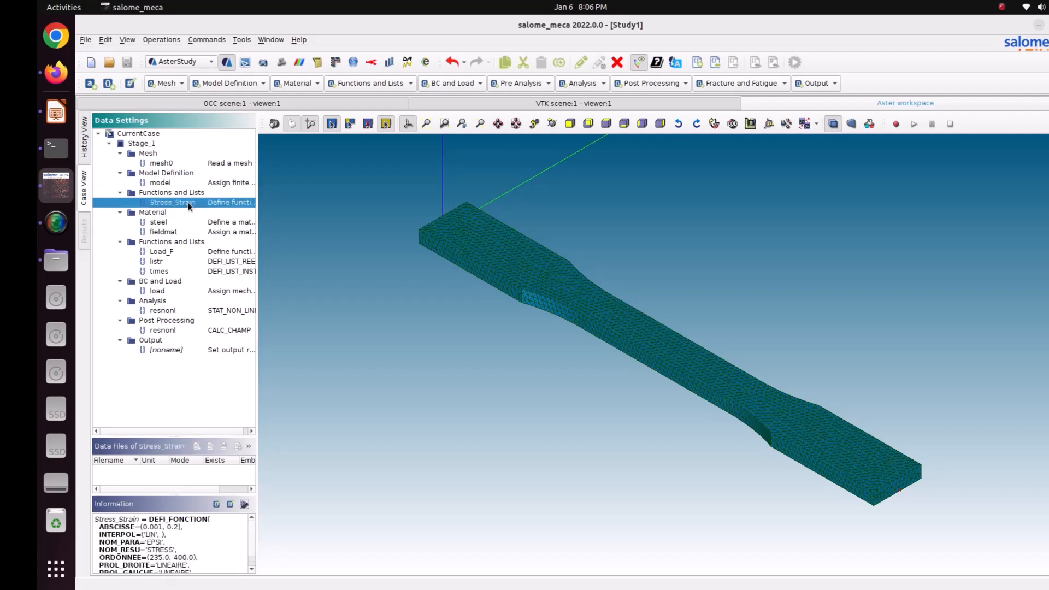
click(185, 224)
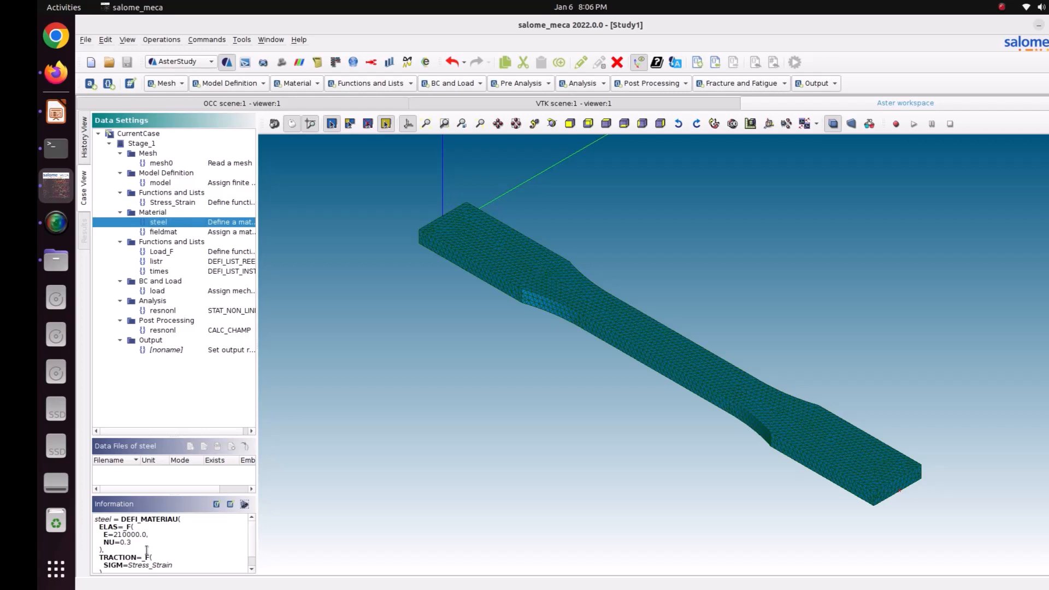
click(204, 233)
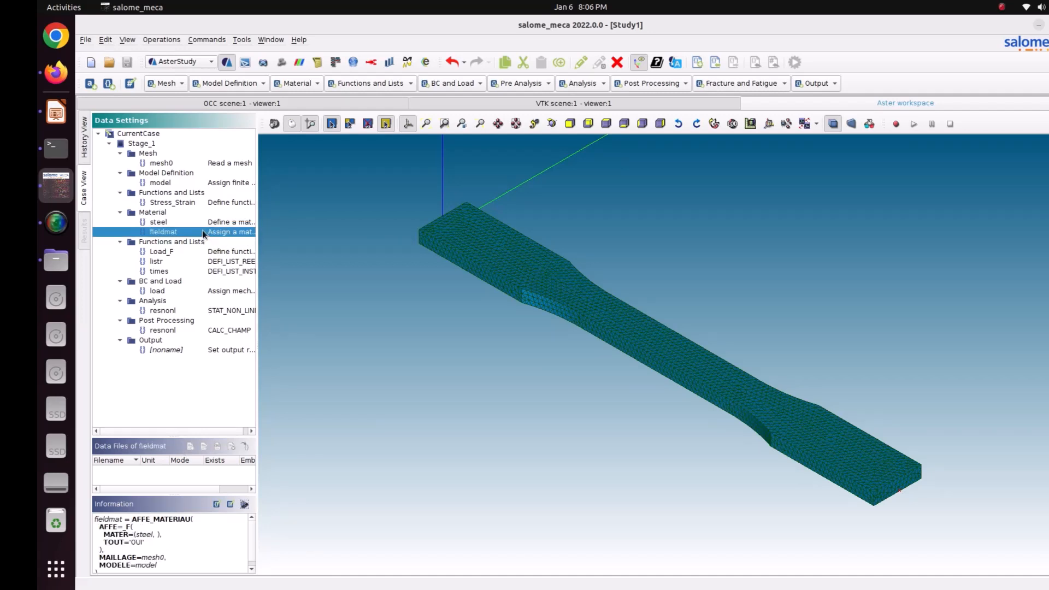
- Review the definitions of Load_F, listr, times, load, the nonlinear analysis, the field calculation and the output command
click(158, 251)
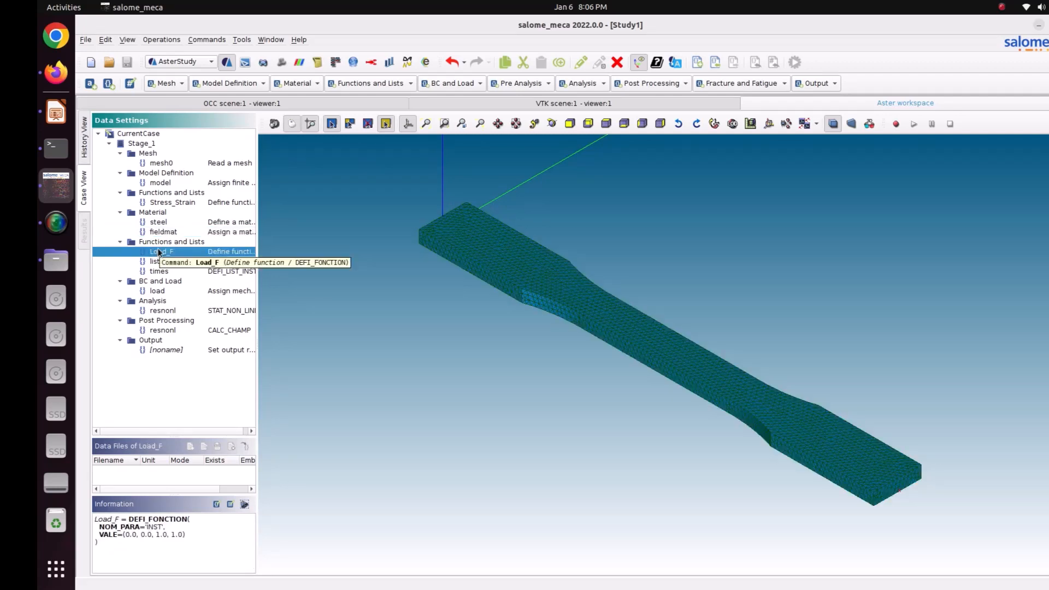
click(168, 264)
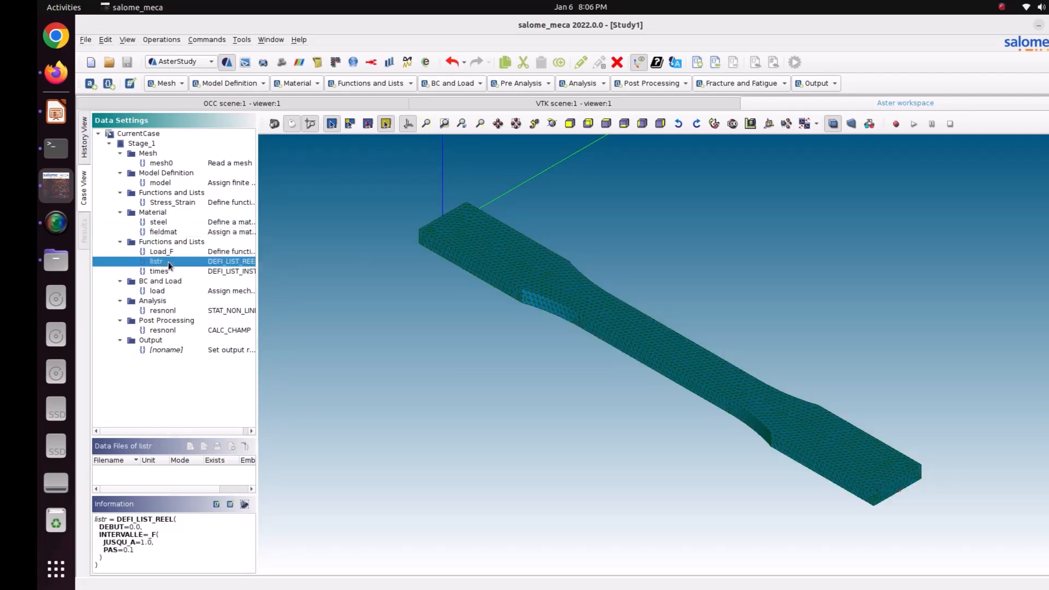
click(174, 272)
click(176, 291)
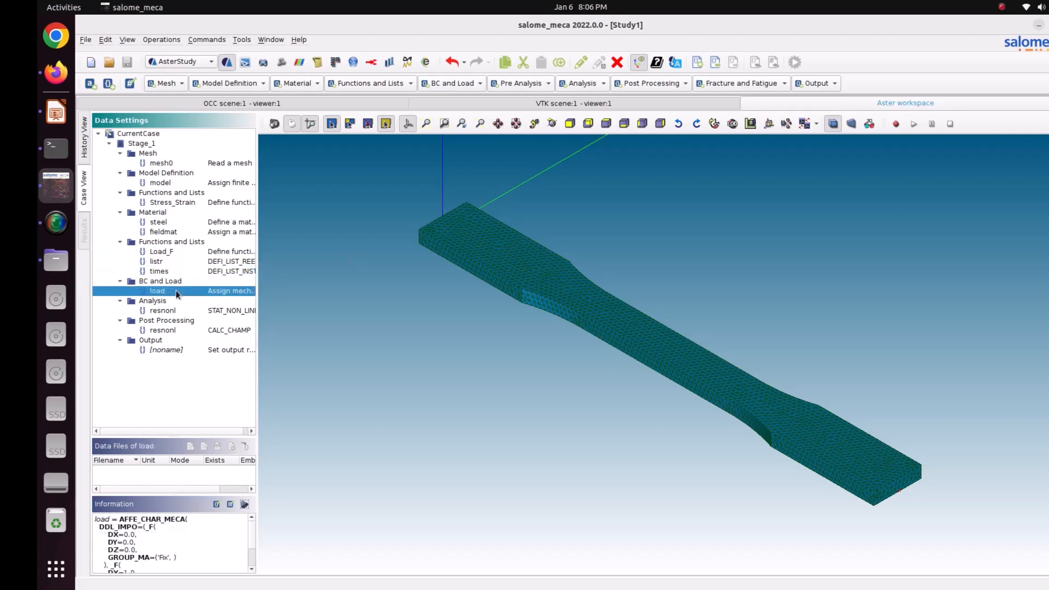
scroll(185, 535, down, 2)
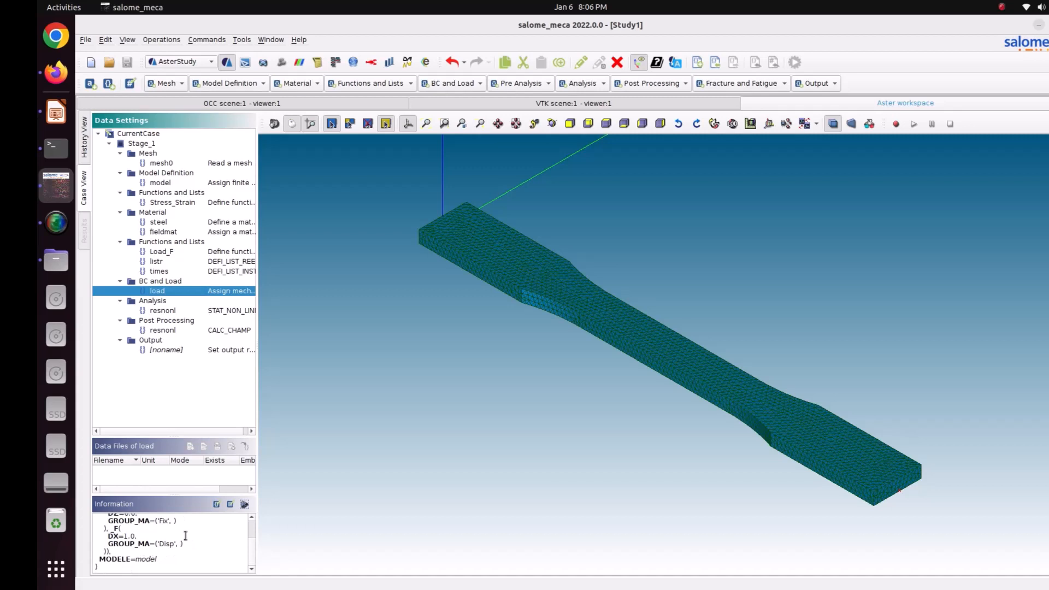
click(158, 311)
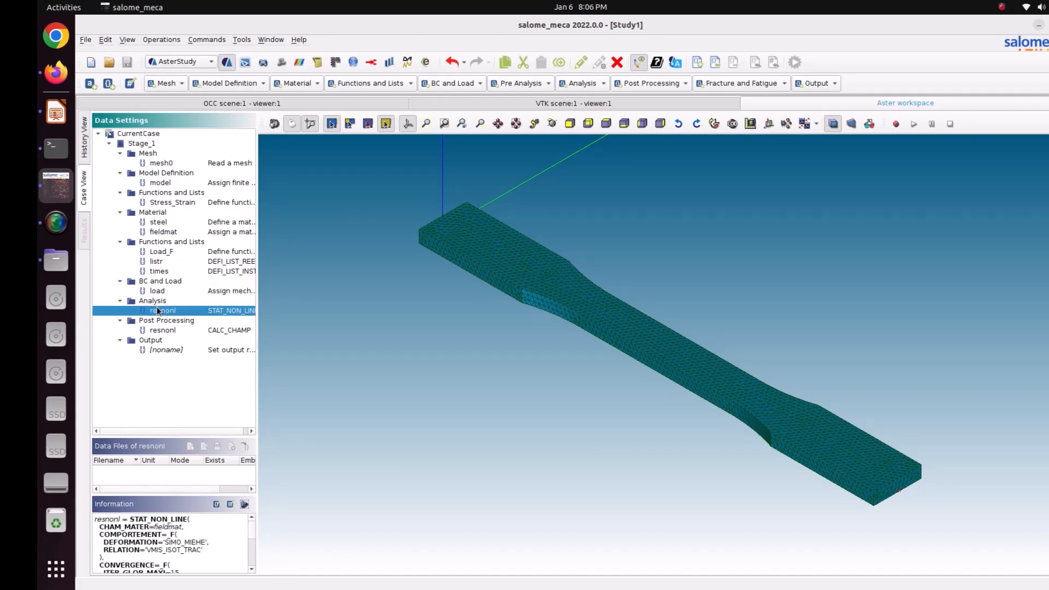
scroll(177, 542, down, 2)
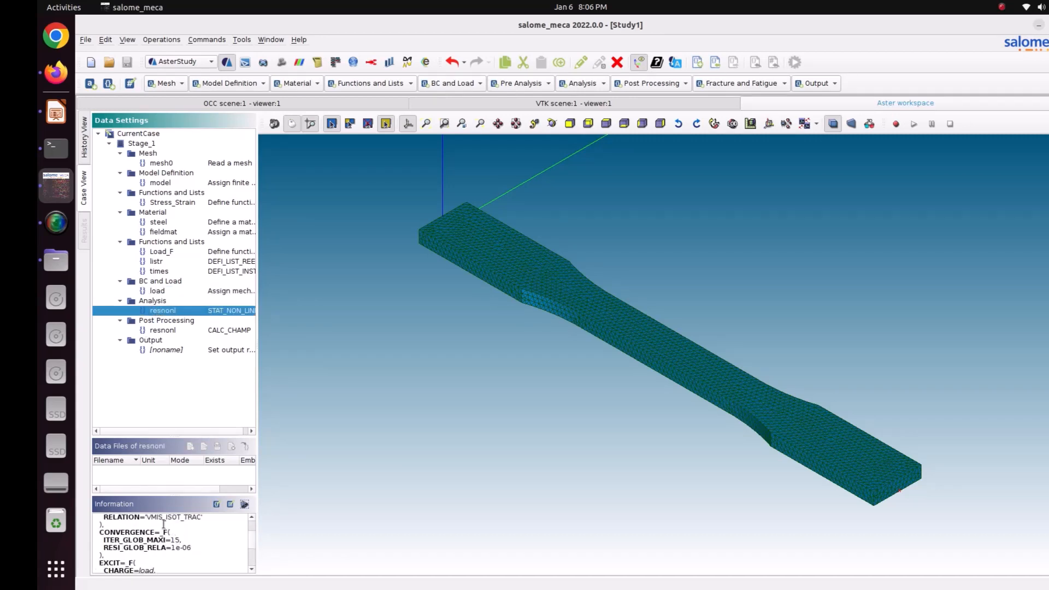
scroll(197, 528, up, 2)
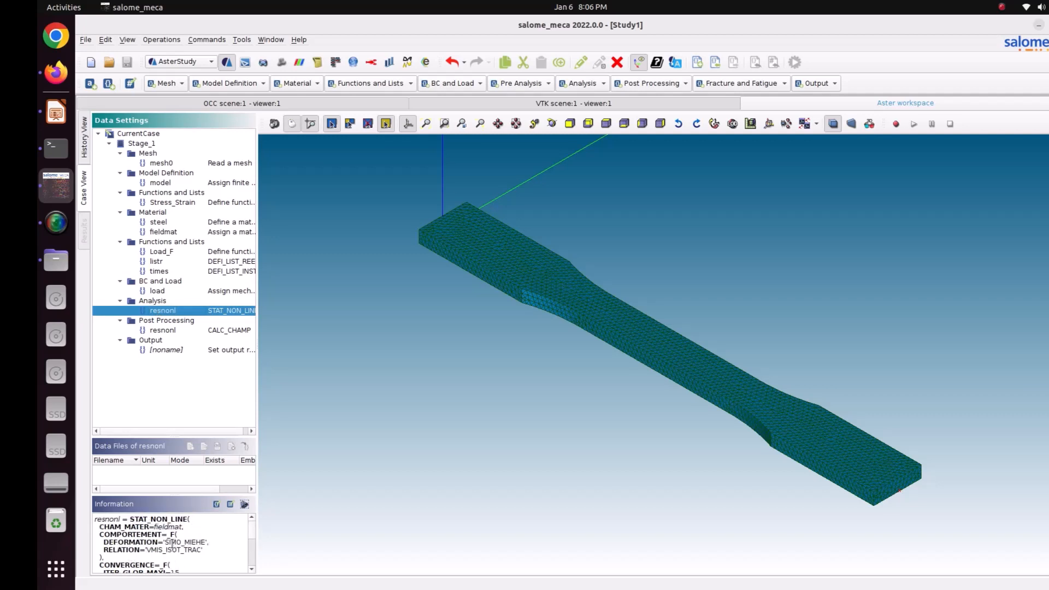
click(188, 331)
click(185, 350)
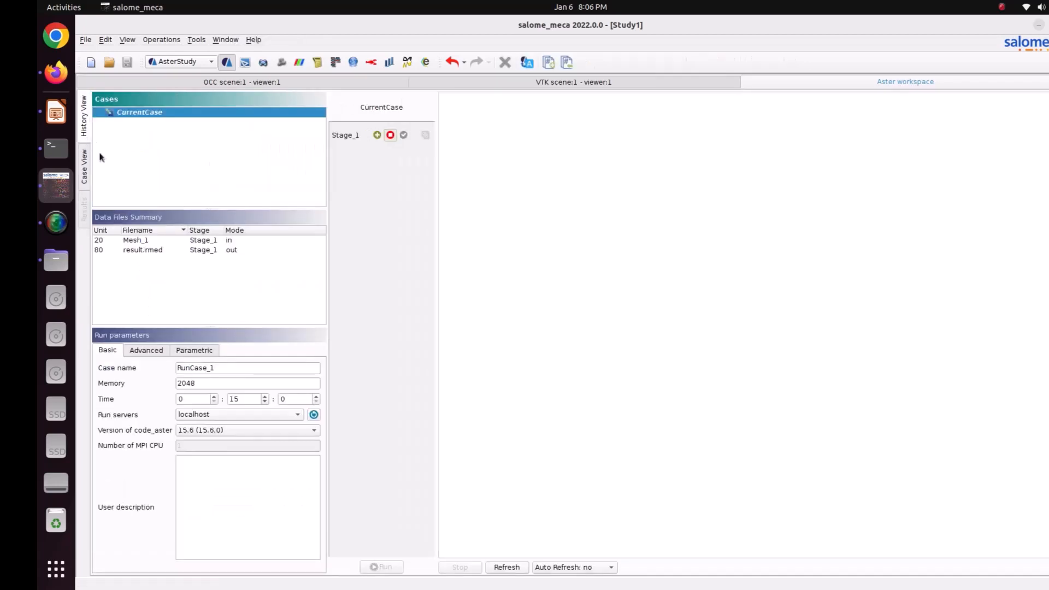
- Set the run memory to 4048 in the case's run parameters and mark Stage_1 for execution
click(85, 138)
double_click(186, 383)
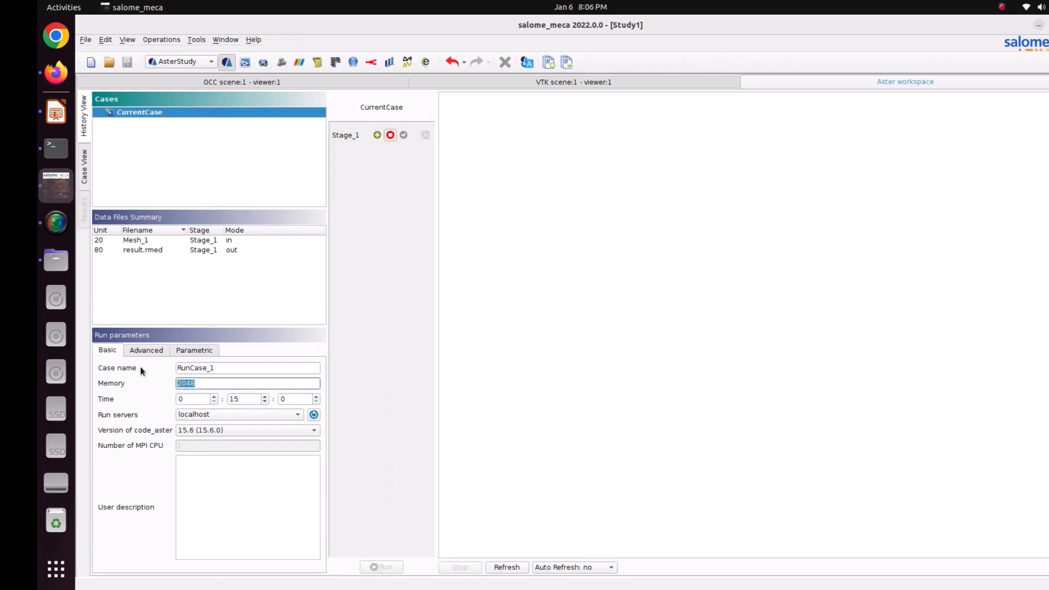
text(40)
click(376, 135)
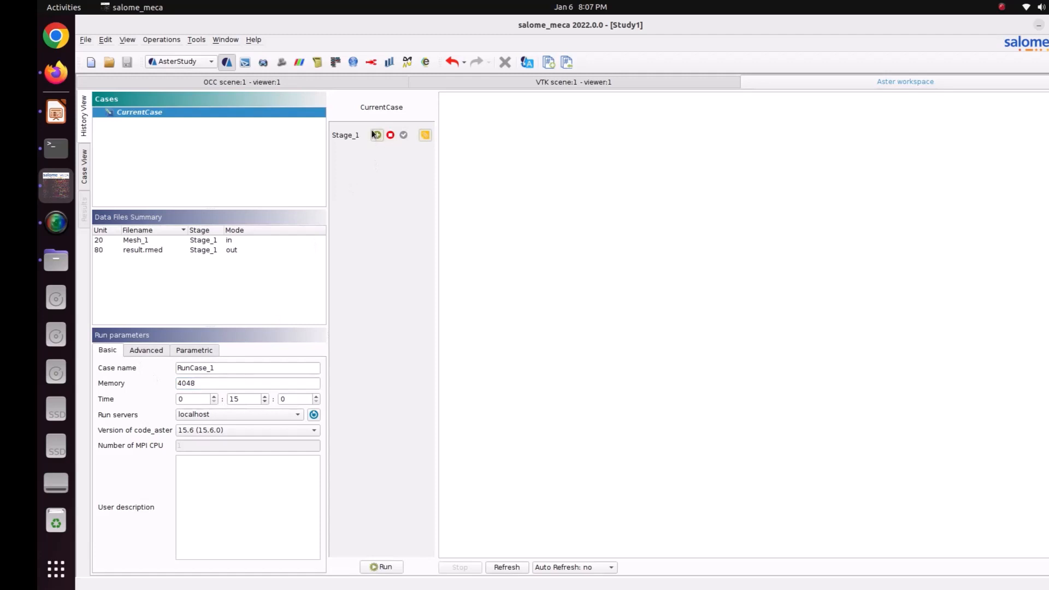
- Set the run's auto refresh to 5s and launch the calculation of the current case
click(592, 569)
click(591, 513)
click(383, 567)
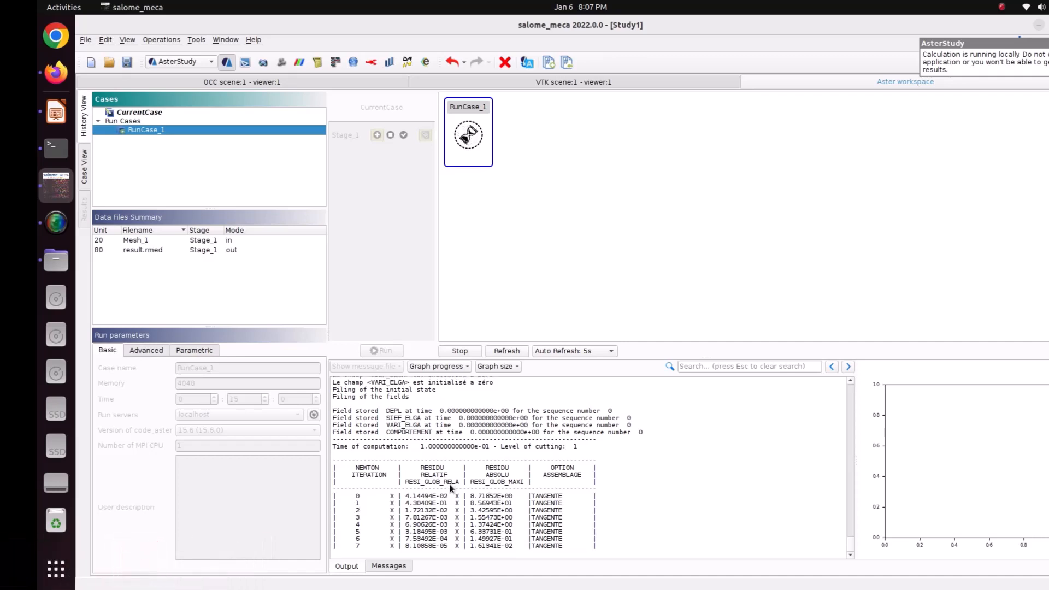
- Monitor the running calculation by graphing its relative residue, completion and time, then return to the relative residue
click(440, 366)
click(437, 395)
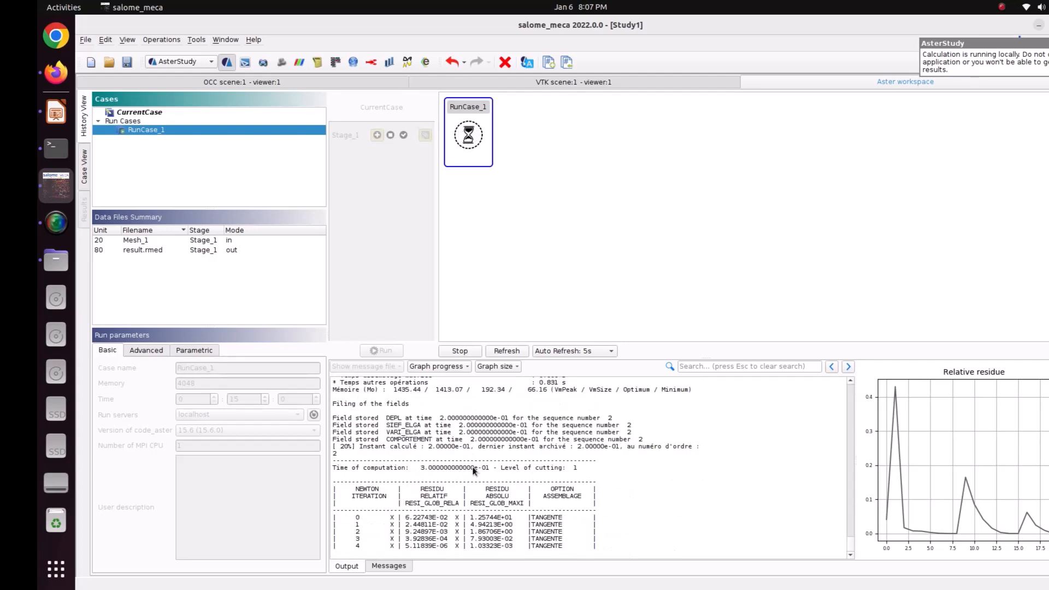
click(455, 368)
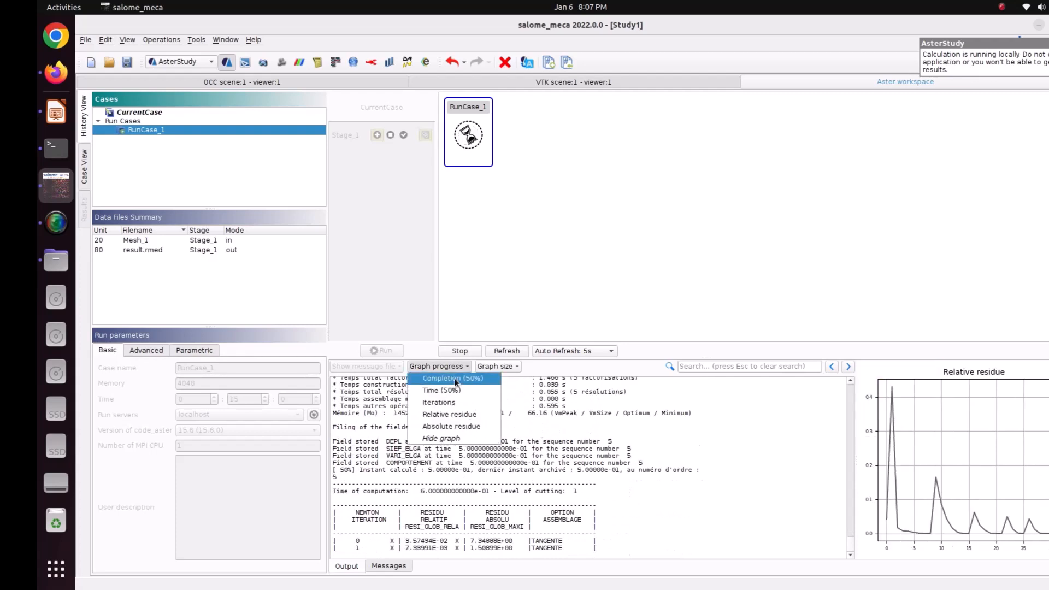
click(455, 379)
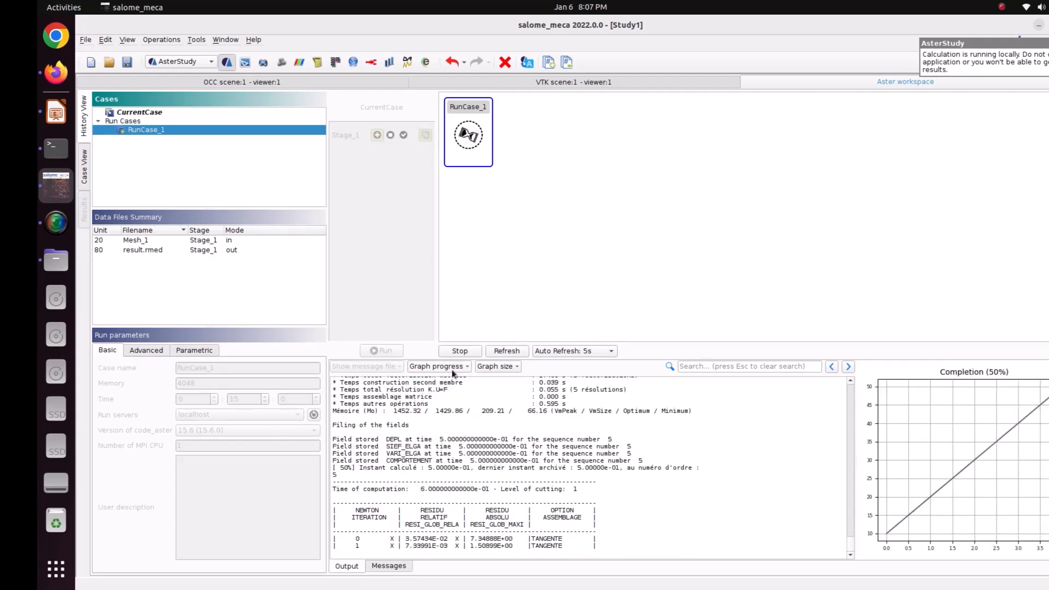
click(453, 369)
click(456, 390)
click(454, 367)
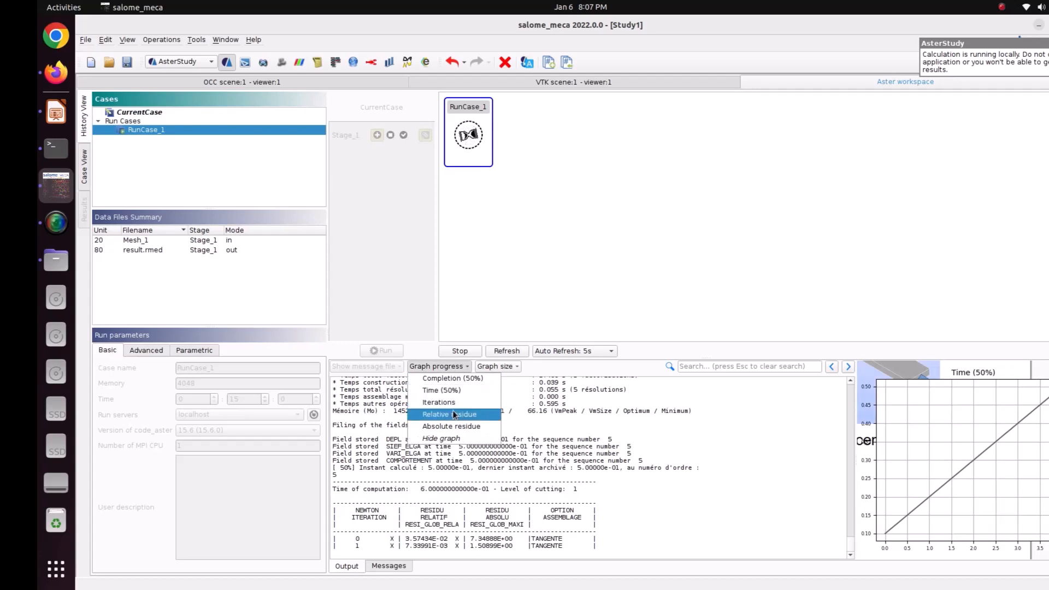
click(453, 414)
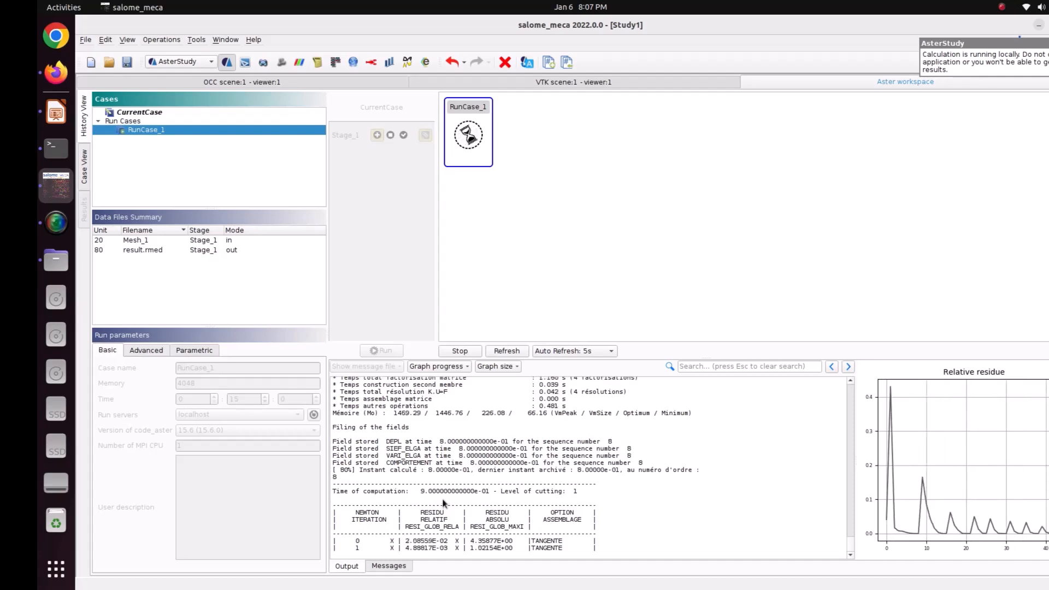
- Keep following the relative residue as the run proceeds, then graph the absolute residue
click(451, 369)
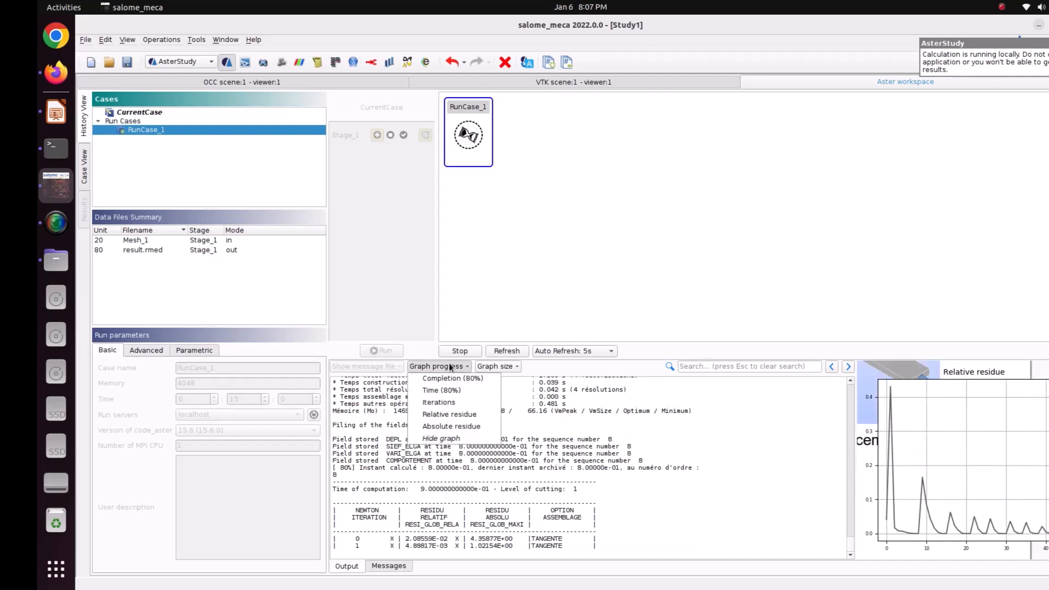
click(455, 417)
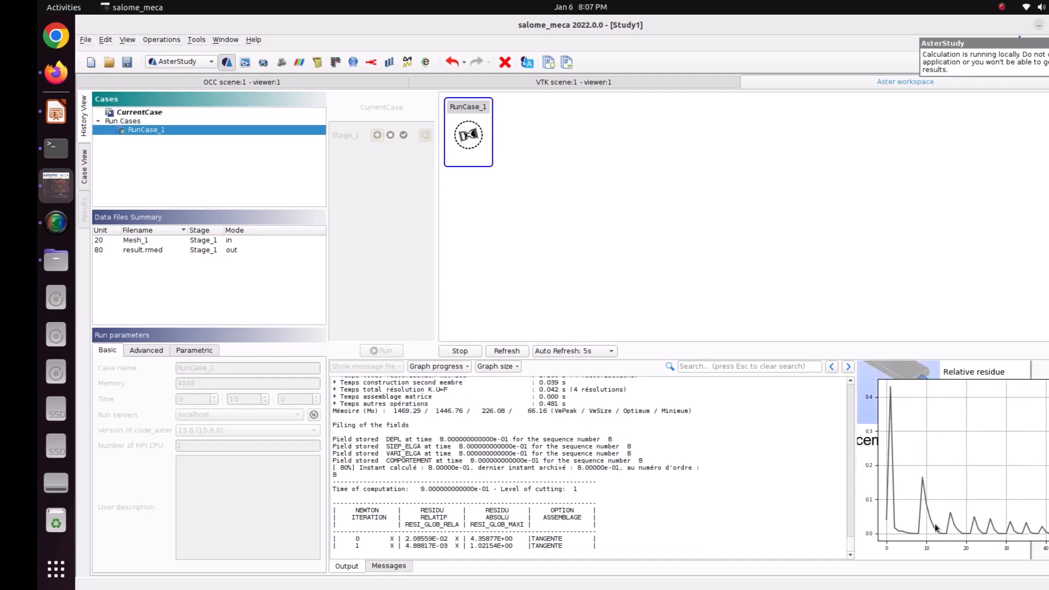
click(469, 367)
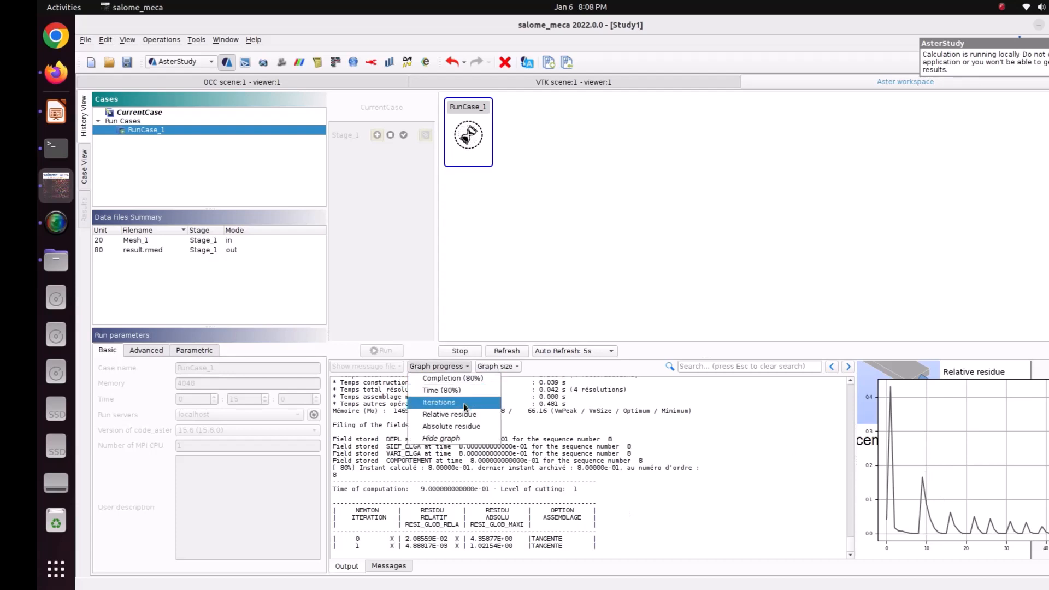
click(481, 435)
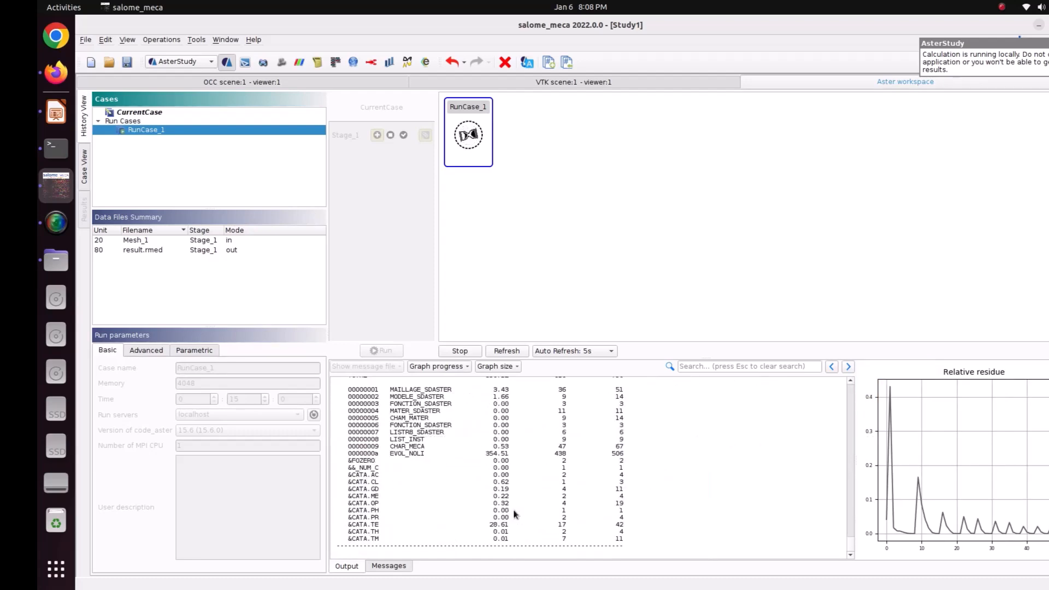
click(442, 367)
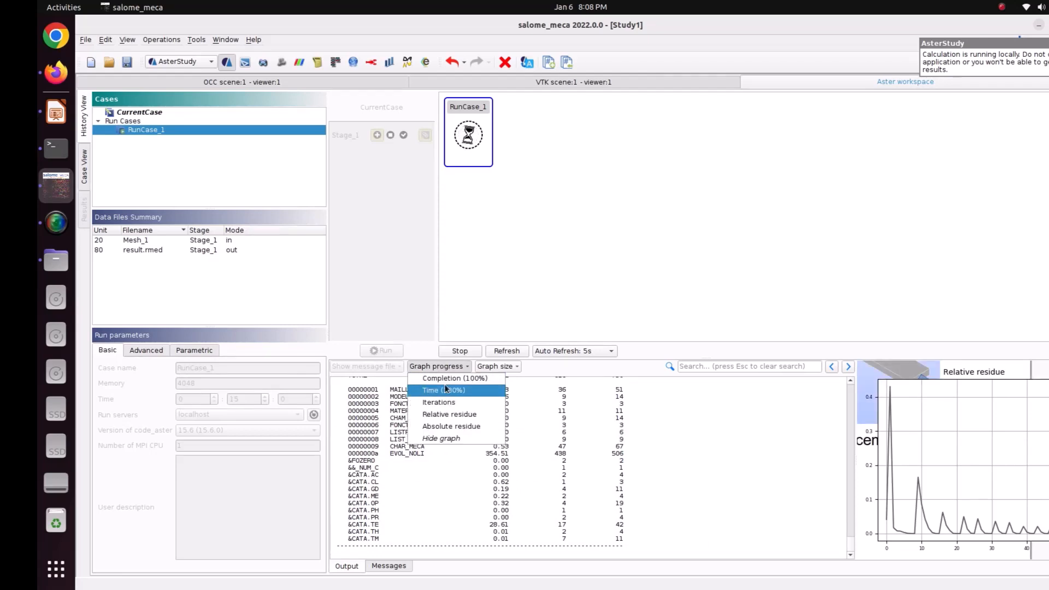
click(460, 427)
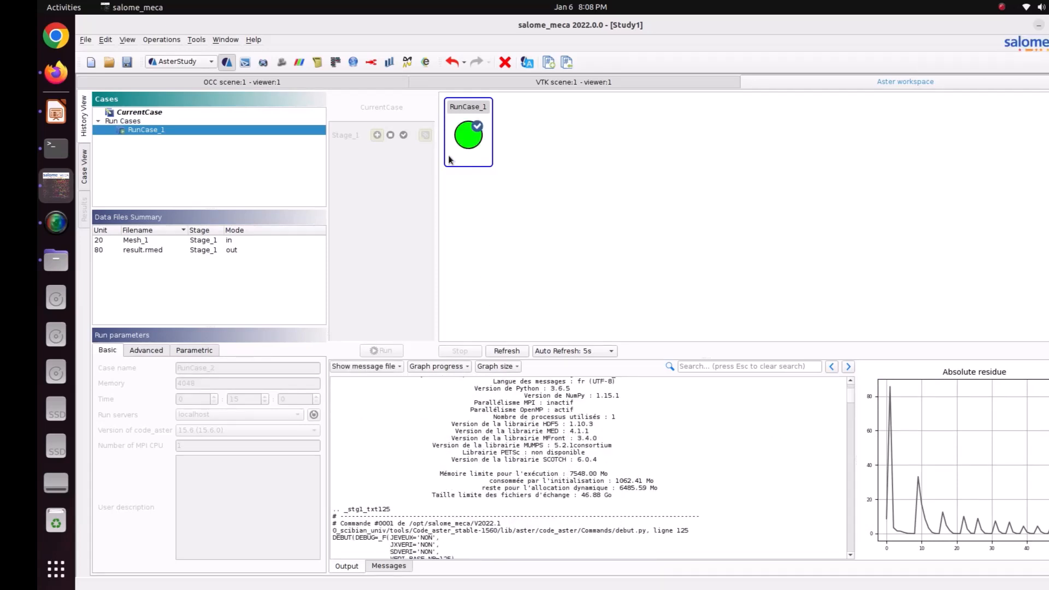
- Switch to the ParaVIS module for postprocessing the results
mouse_move(450, 159)
click(167, 61)
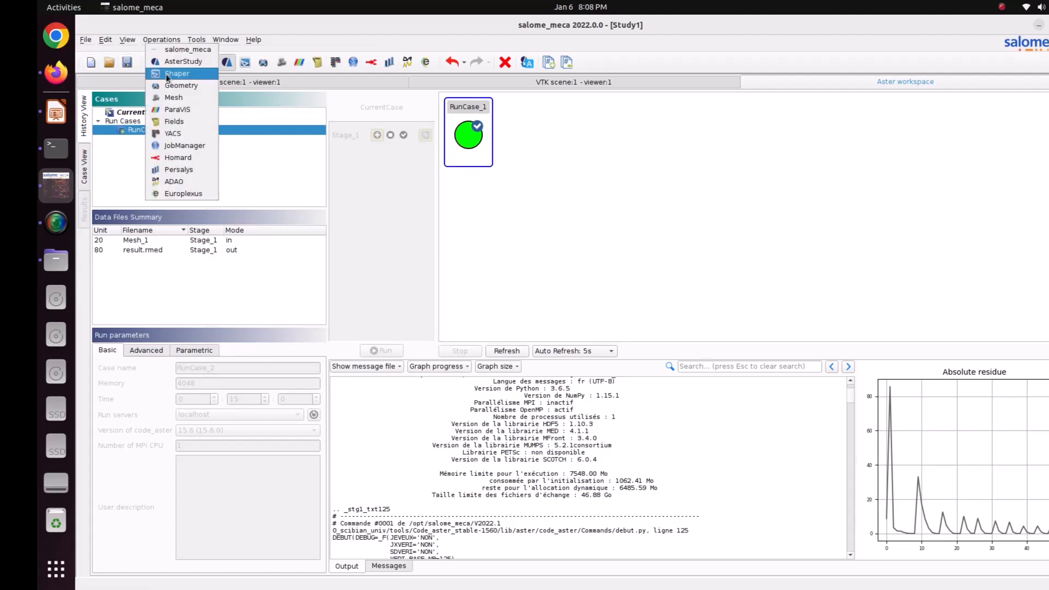
key(Escape)
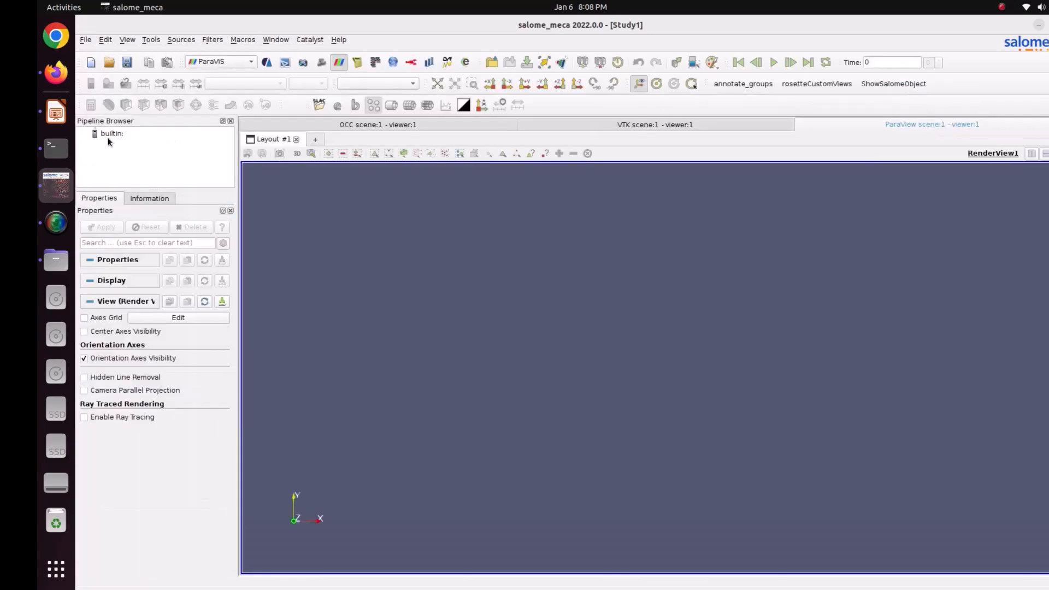
right_click(109, 135)
key(Escape)
- Open result.rmed from the Pictures/CODE_ASTER/70_plastic_dog folder and load it into the render view
key(ctrl+o)
click(385, 233)
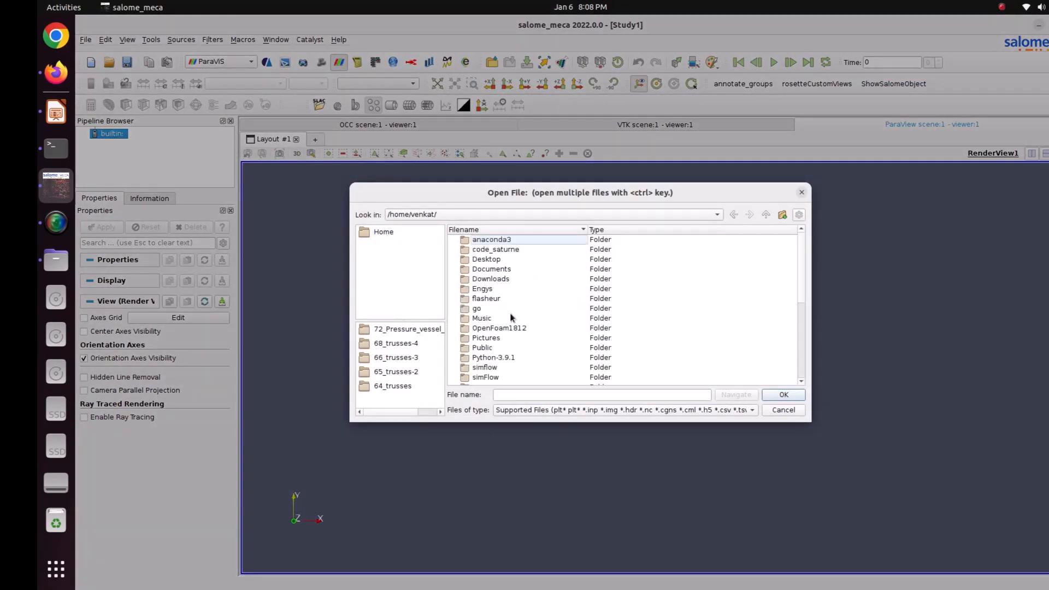
double_click(501, 338)
double_click(490, 251)
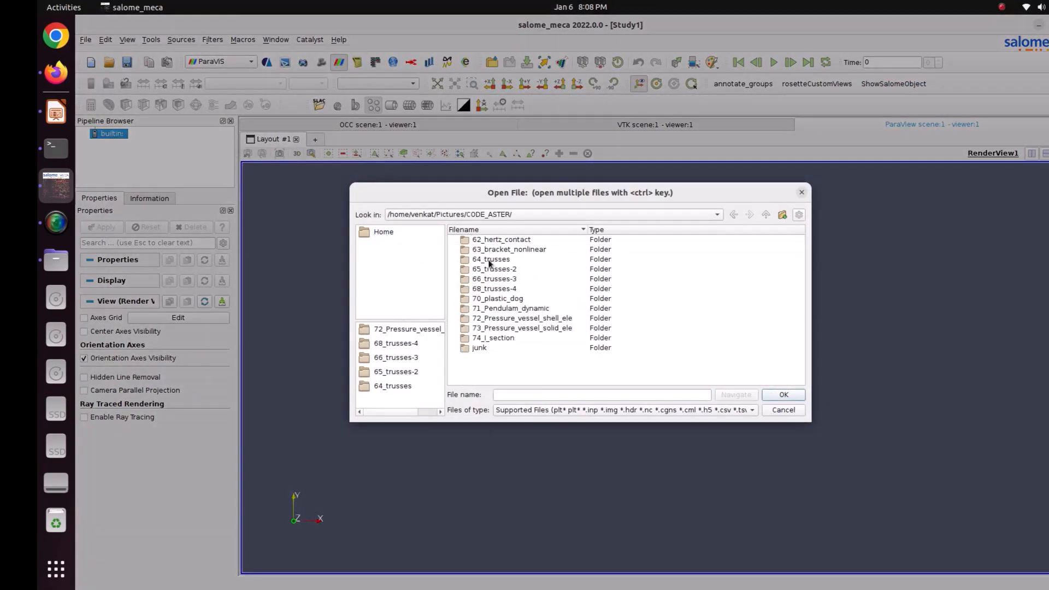
double_click(498, 300)
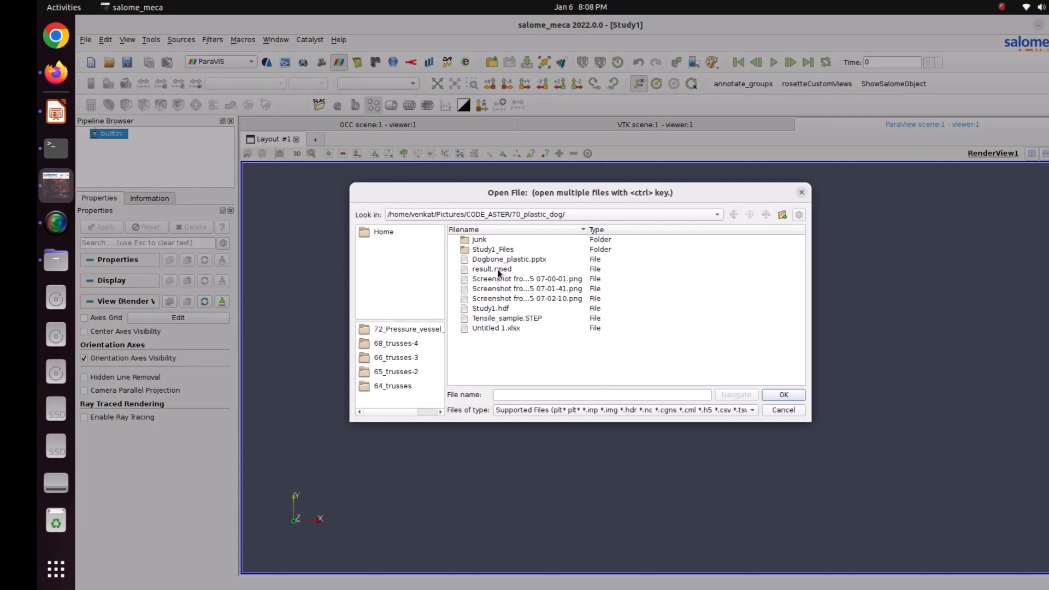
click(499, 270)
click(781, 394)
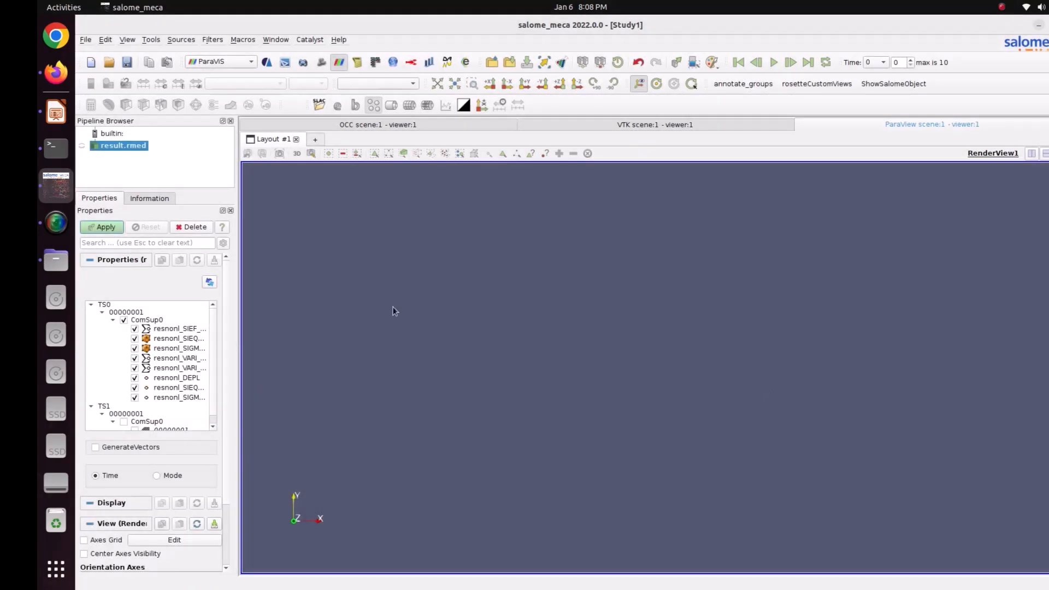
click(104, 226)
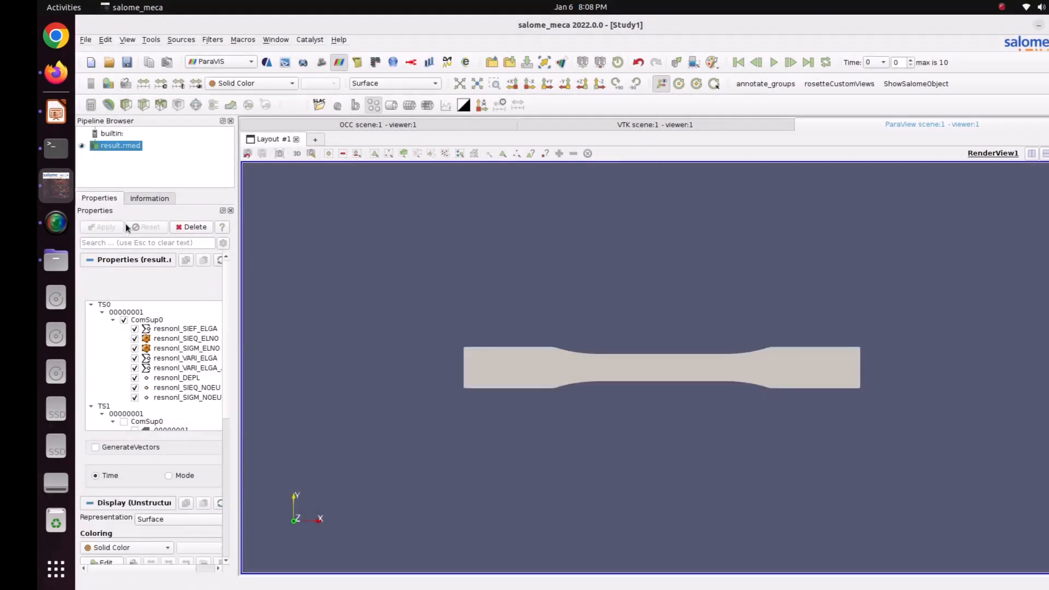
- Colour the specimen by resnonl_DEPL magnitude and play the animation through the time steps
click(251, 83)
click(265, 93)
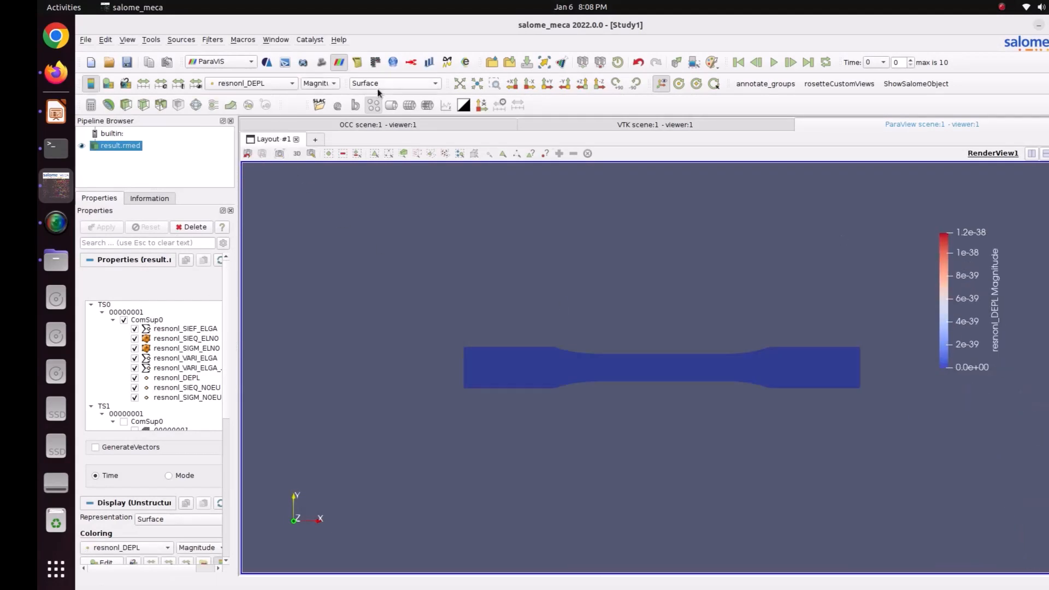
click(774, 62)
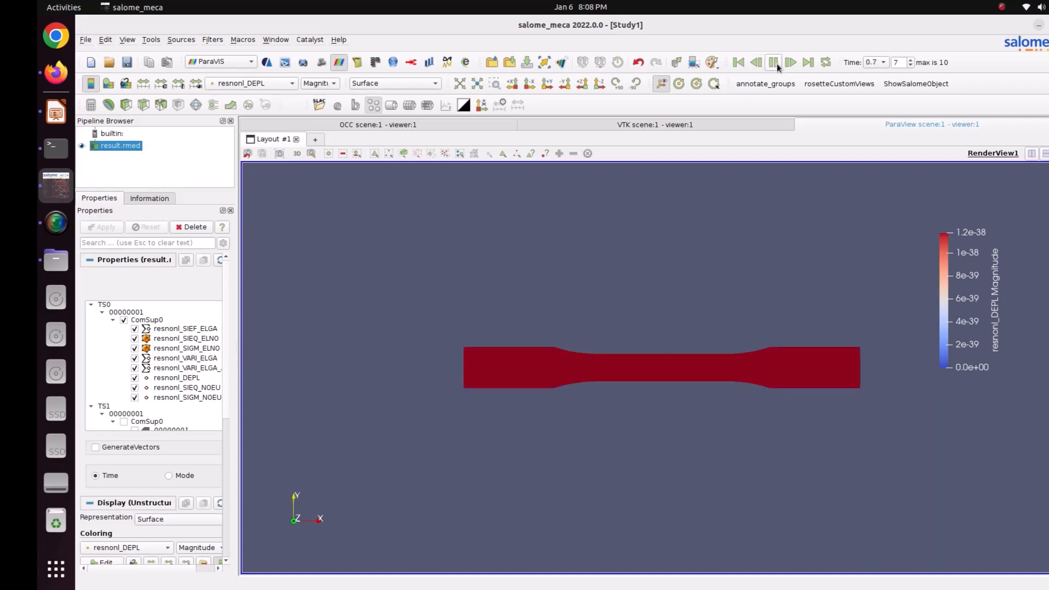
- Colour the specimen by resnonl_SIEQ_NOEU magnitude and play the time steps
click(229, 83)
click(245, 92)
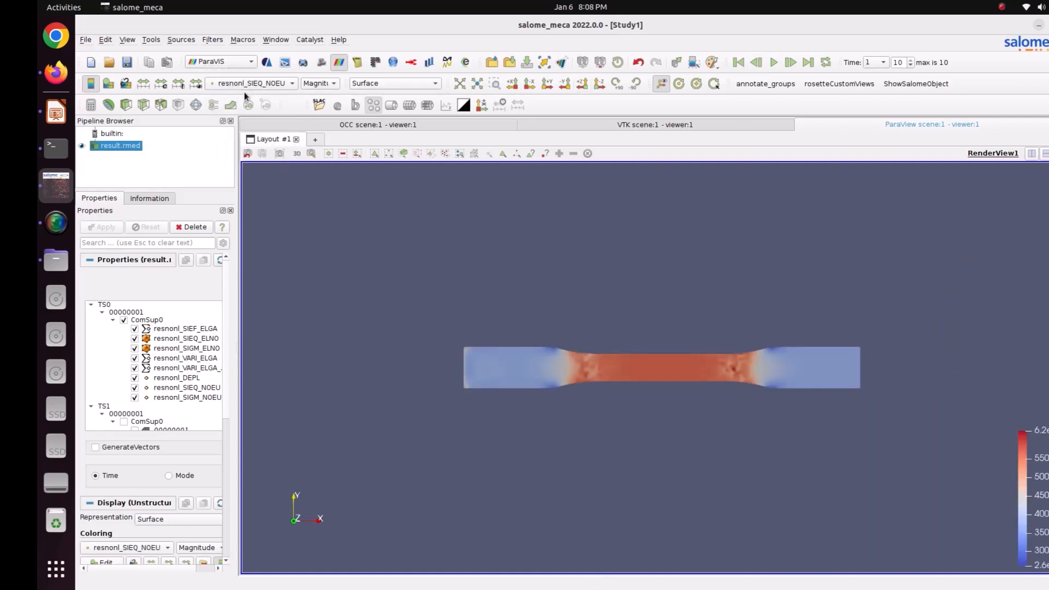
click(774, 62)
- Colour the specimen by the DX component of resnonl_DEPL and move the colour legend nearer the specimen
click(257, 83)
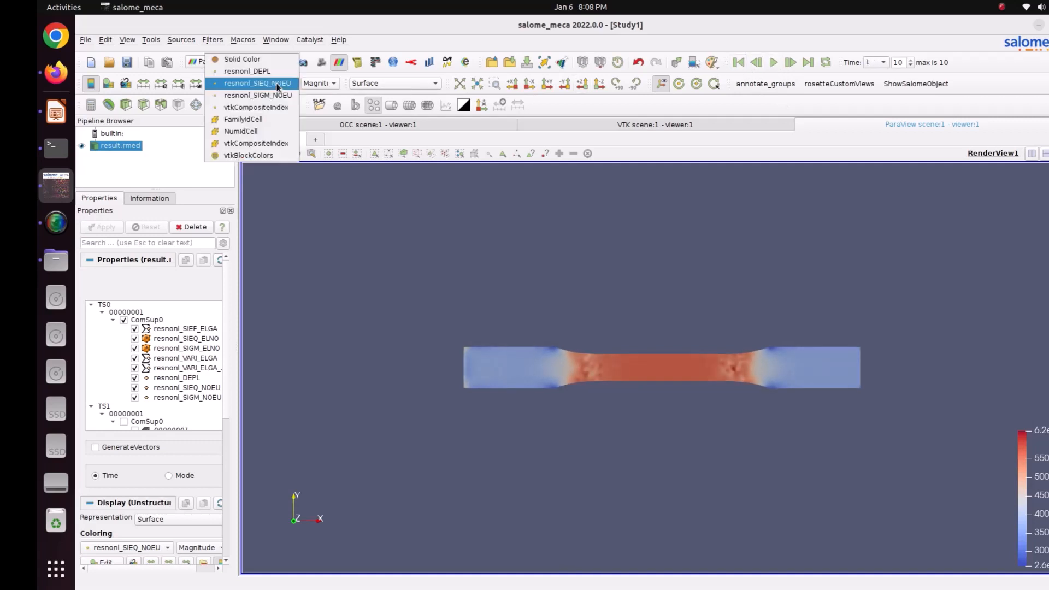
click(272, 76)
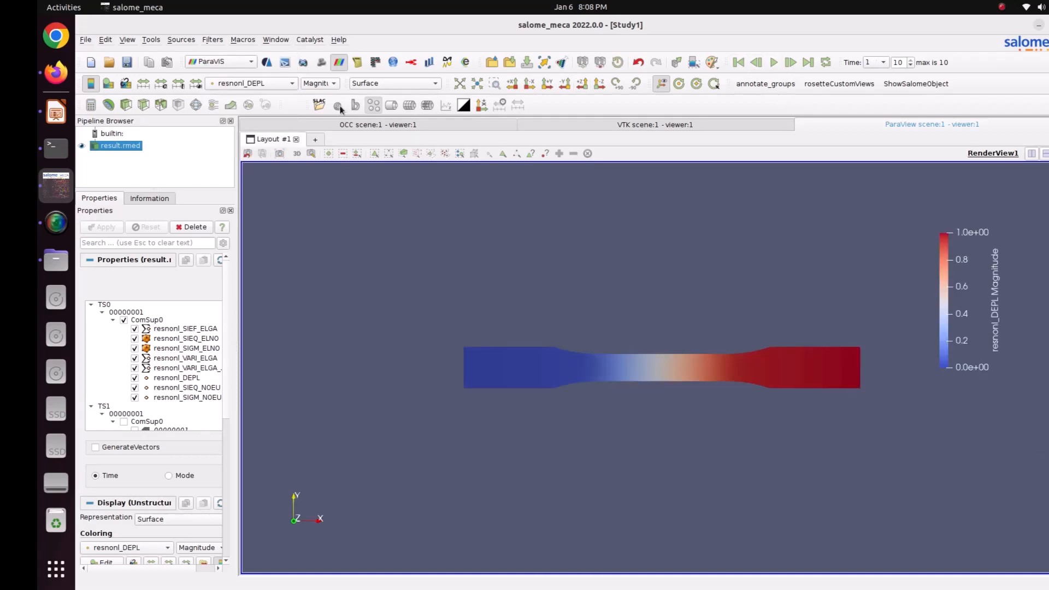
click(319, 83)
click(328, 99)
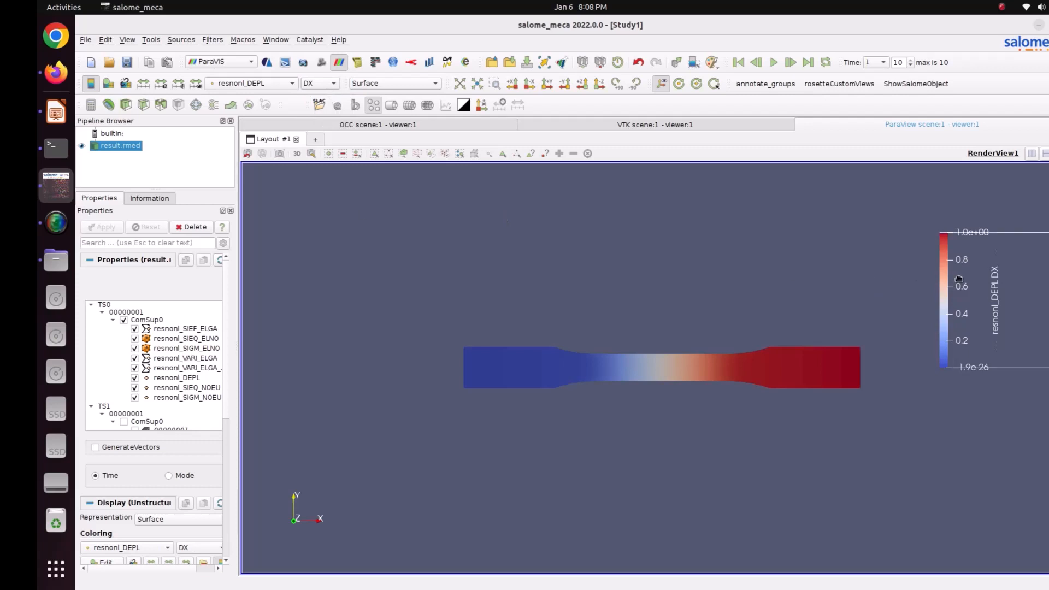
drag(959, 279, 936, 270)
scroll(936, 270, up, 2)
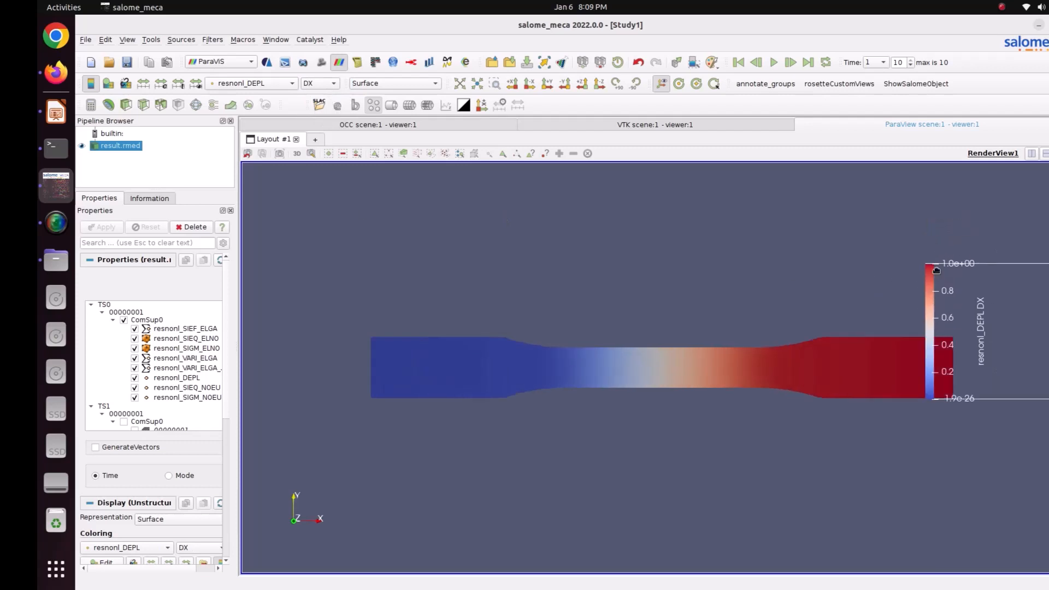
scroll(919, 357, down, 2)
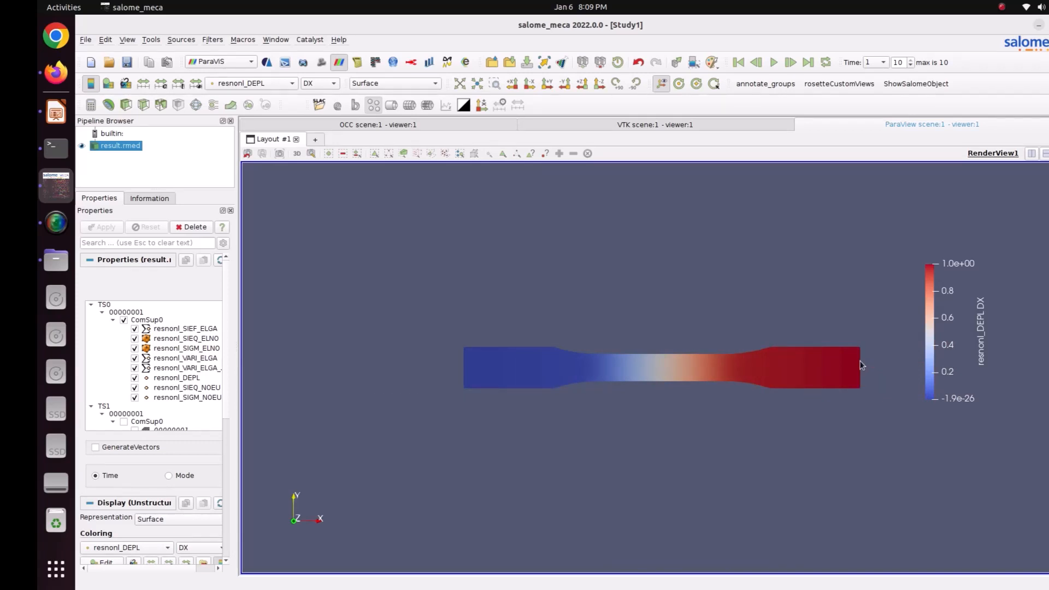
- Colour the specimen by the VMIS component of resnonl_SIEQ_NOEU and move its colour legend up beside the specimen
click(251, 83)
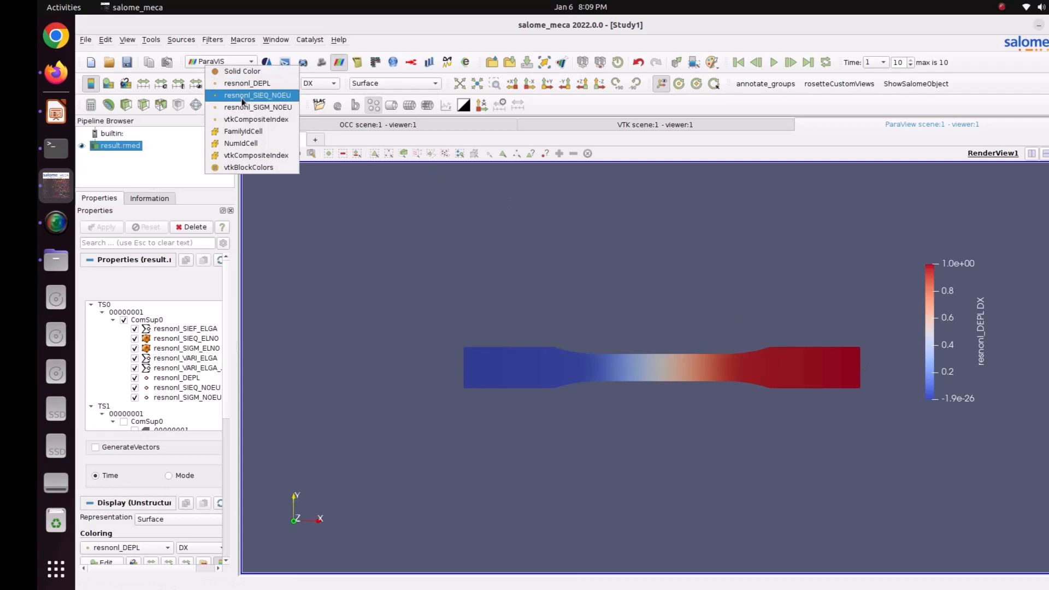
click(246, 94)
click(332, 83)
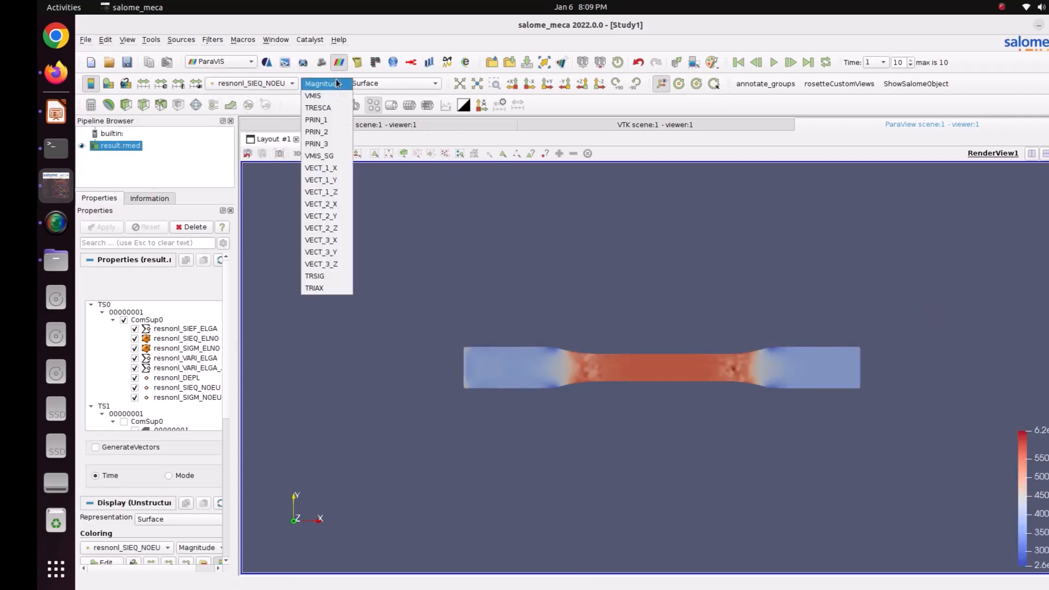
click(328, 97)
drag(1024, 458, 986, 232)
scroll(813, 365, up, 2)
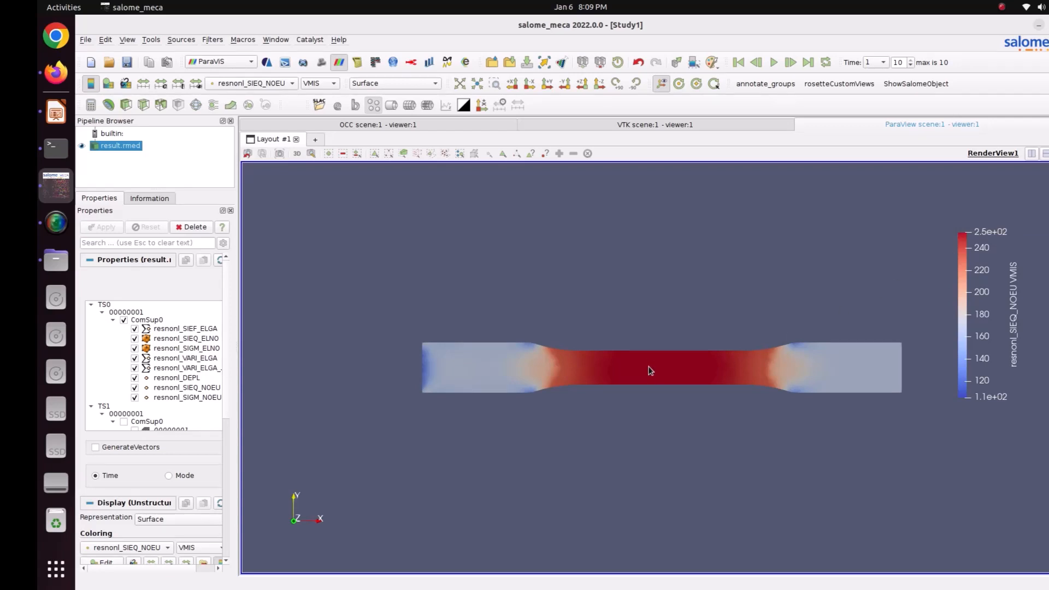
- Colour the specimen by the SIXX component of resnonl_SIGM_NOEU and move its colour legend up beside the specimen
click(320, 83)
click(315, 82)
click(256, 85)
click(258, 95)
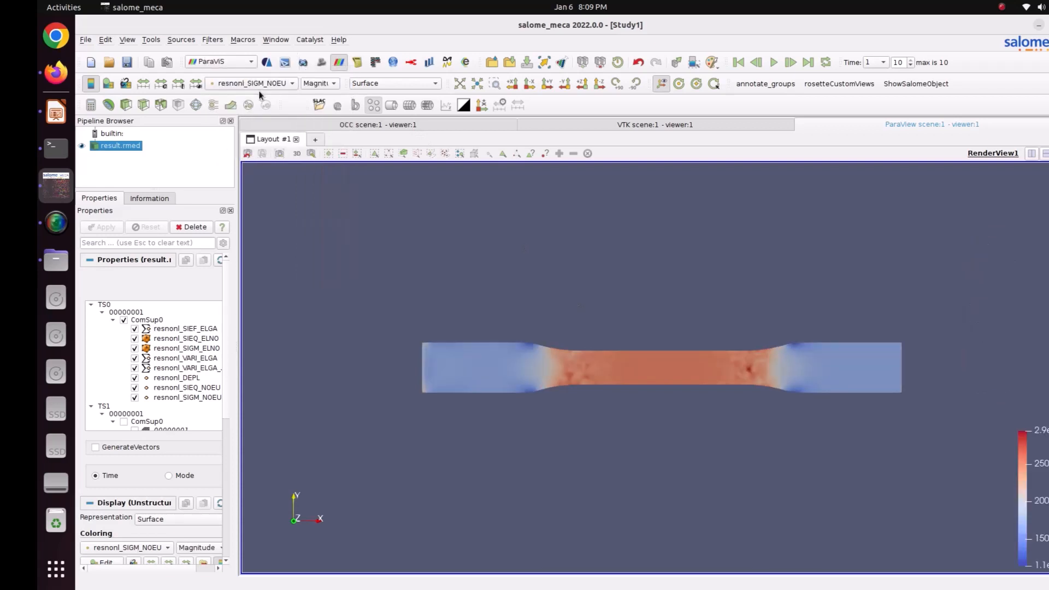
click(310, 83)
click(320, 104)
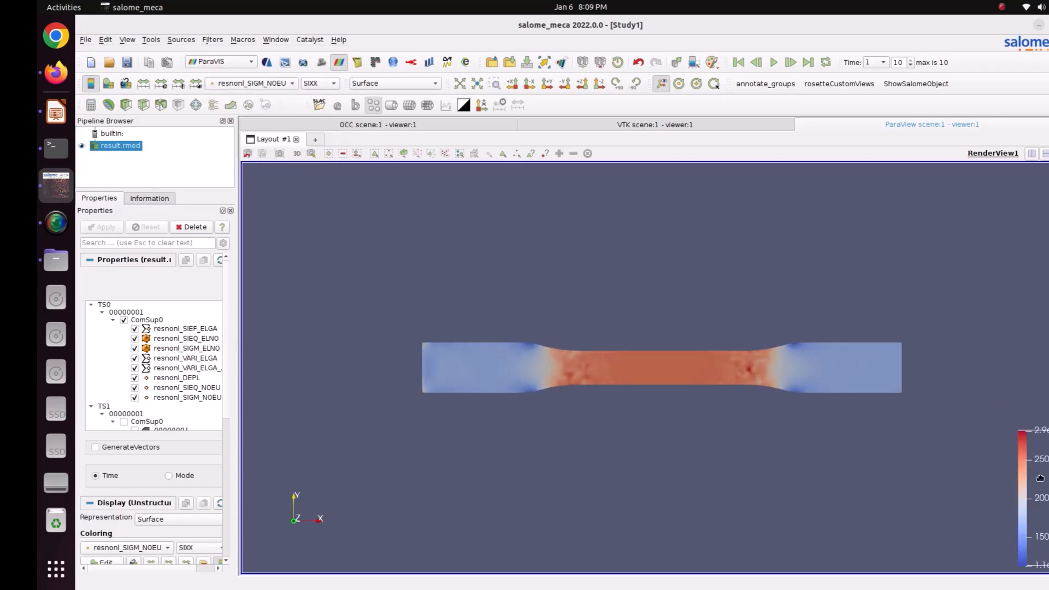
drag(1039, 479, 1001, 281)
- Return the colouring to resnonl_SIEQ_NOEU VMIS and widen the properties area to show the full field names
click(256, 83)
click(283, 80)
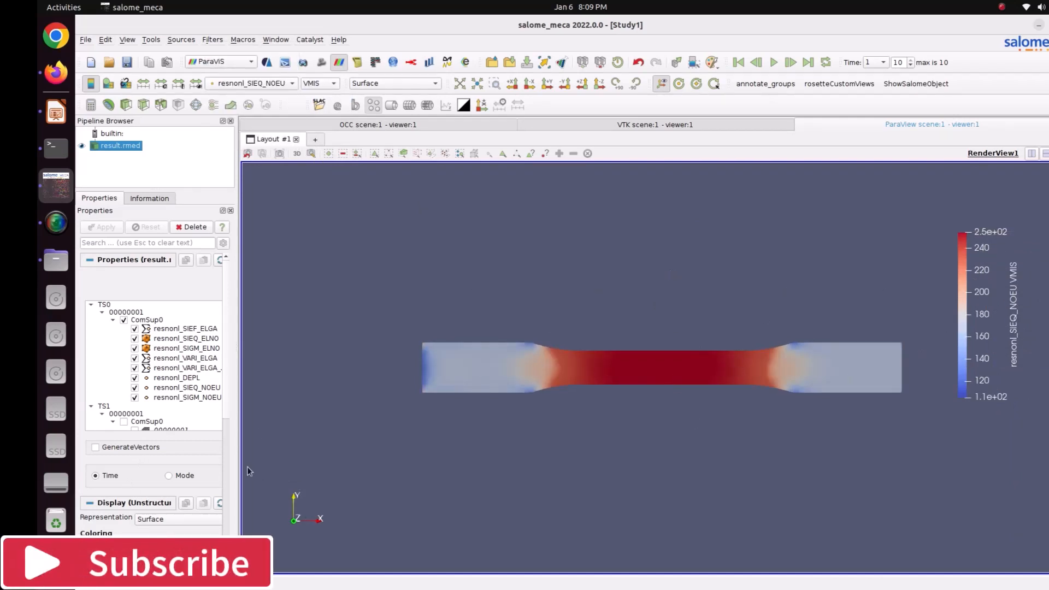
drag(238, 464, 292, 464)
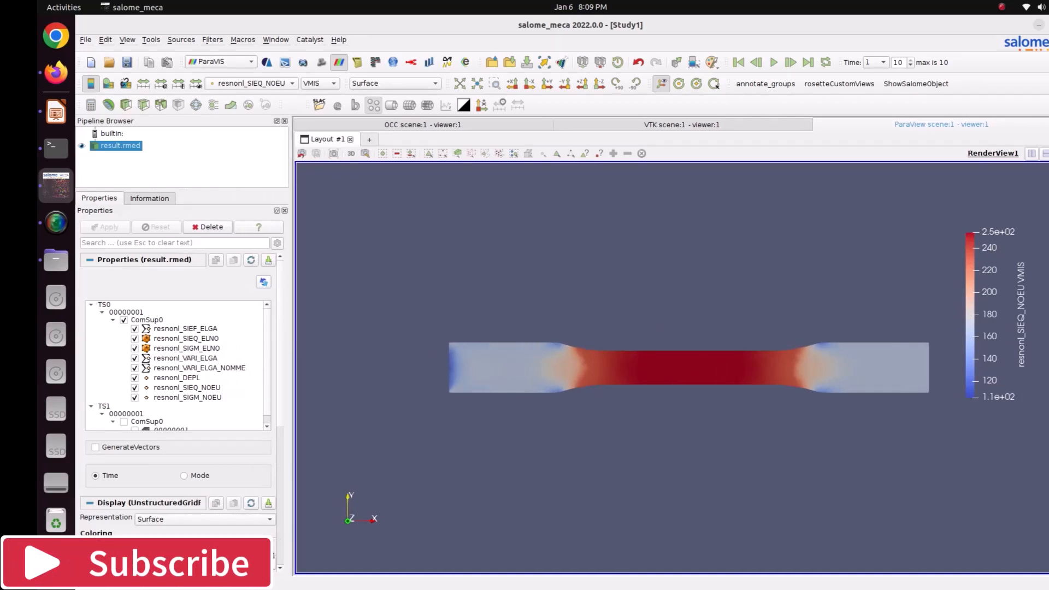
- Go back to the first time step and advance through the VMIS stress results to the last one
click(738, 63)
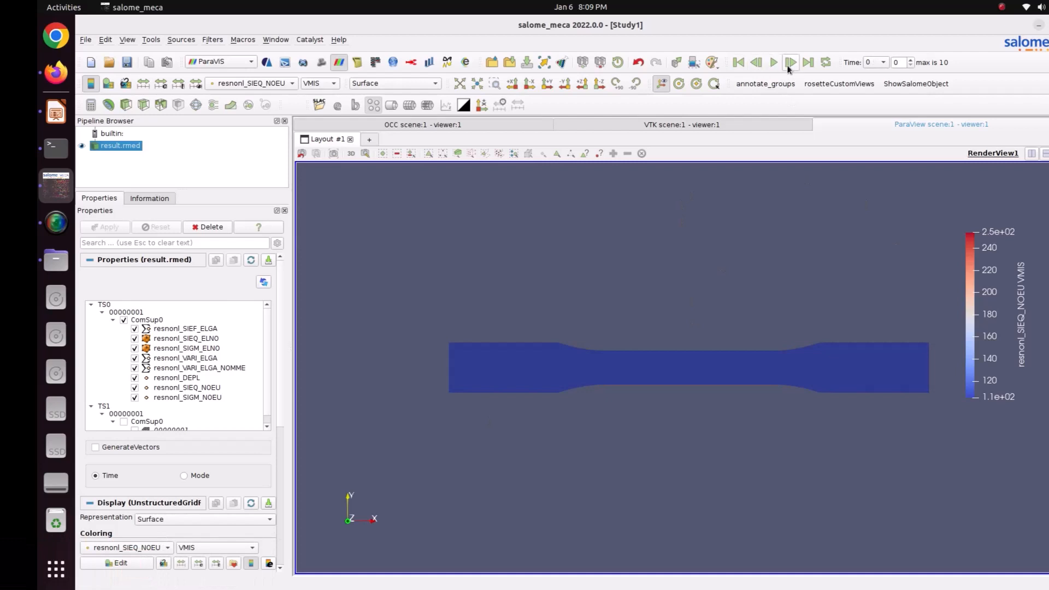
click(790, 62)
click(791, 63)
click(790, 63)
click(790, 63)
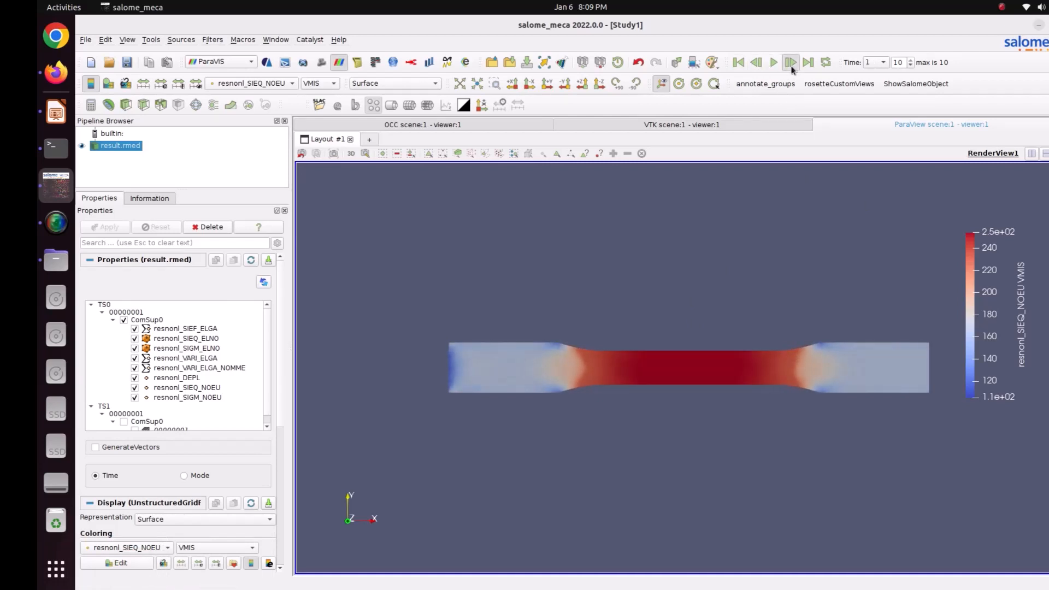
click(791, 62)
drag(714, 363, 680, 301)
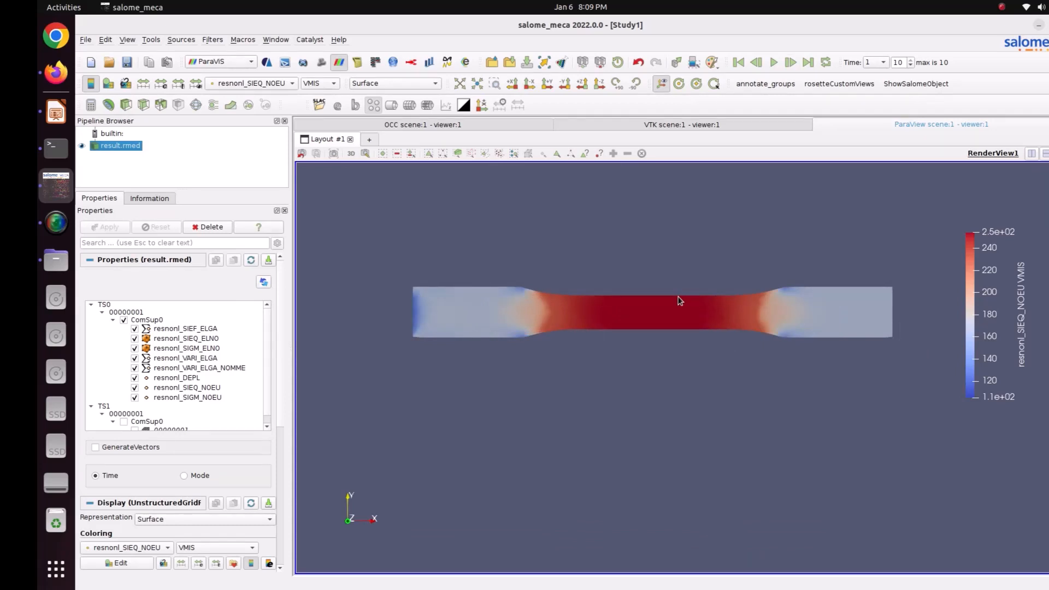